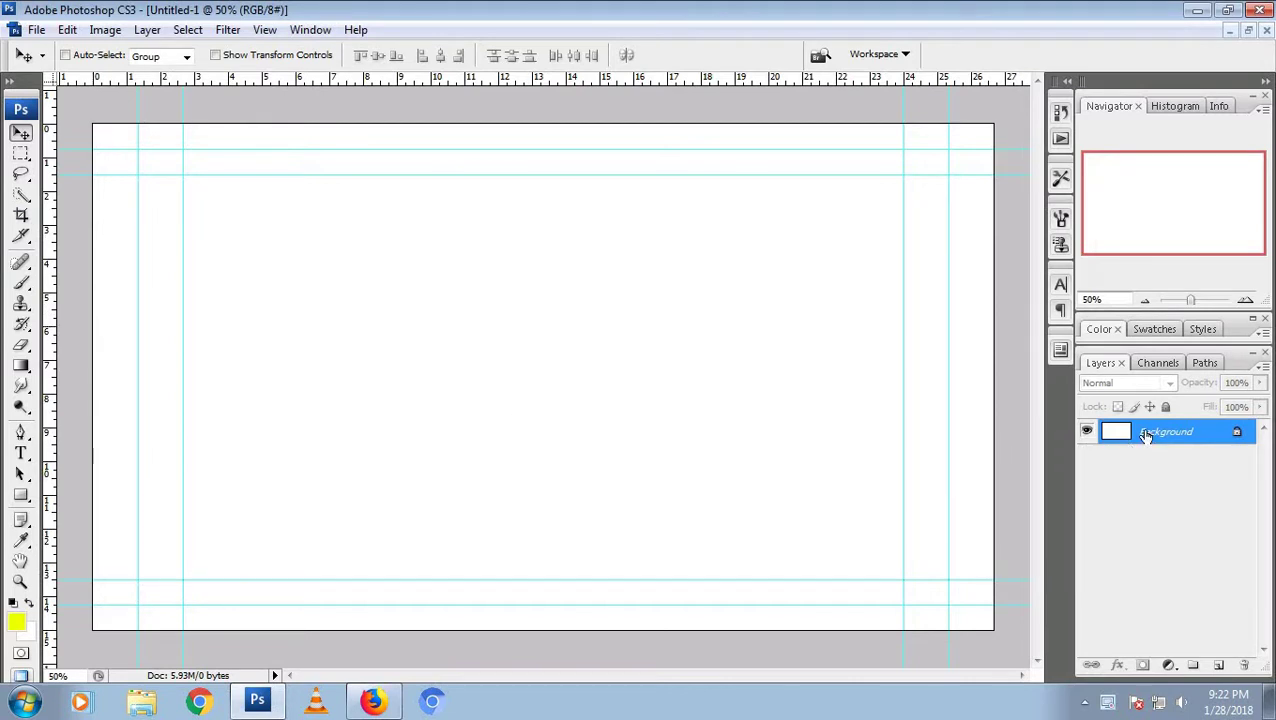
# Add a new layer and select a wide band across the canvas middle
pyautogui.click(1218, 665)
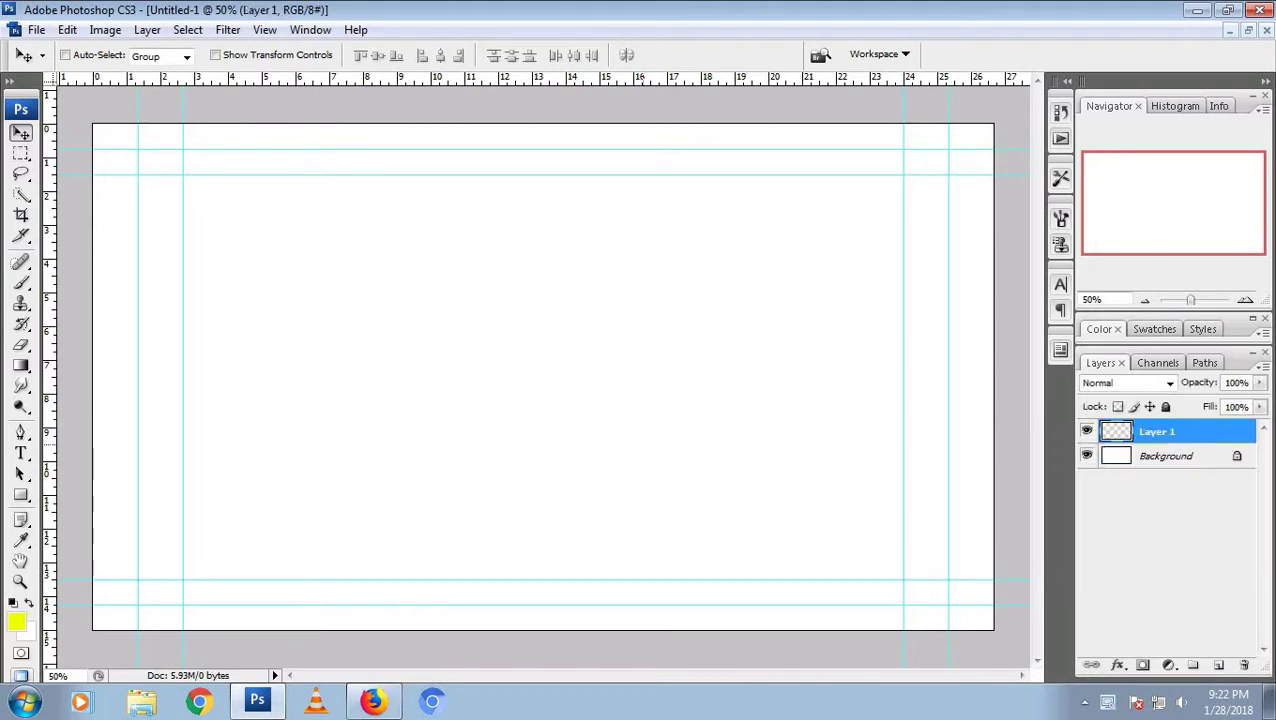
pyautogui.press('m')
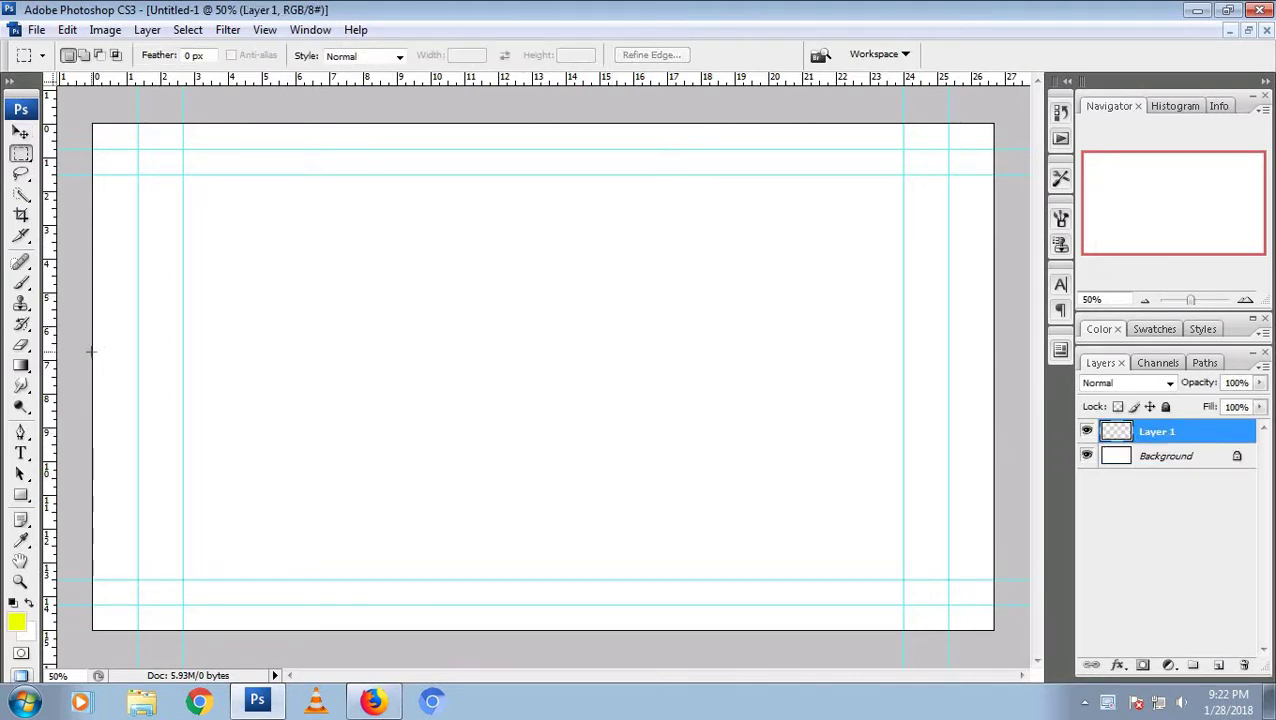
pyautogui.moveTo(538, 408); pyautogui.dragTo(929, 451)
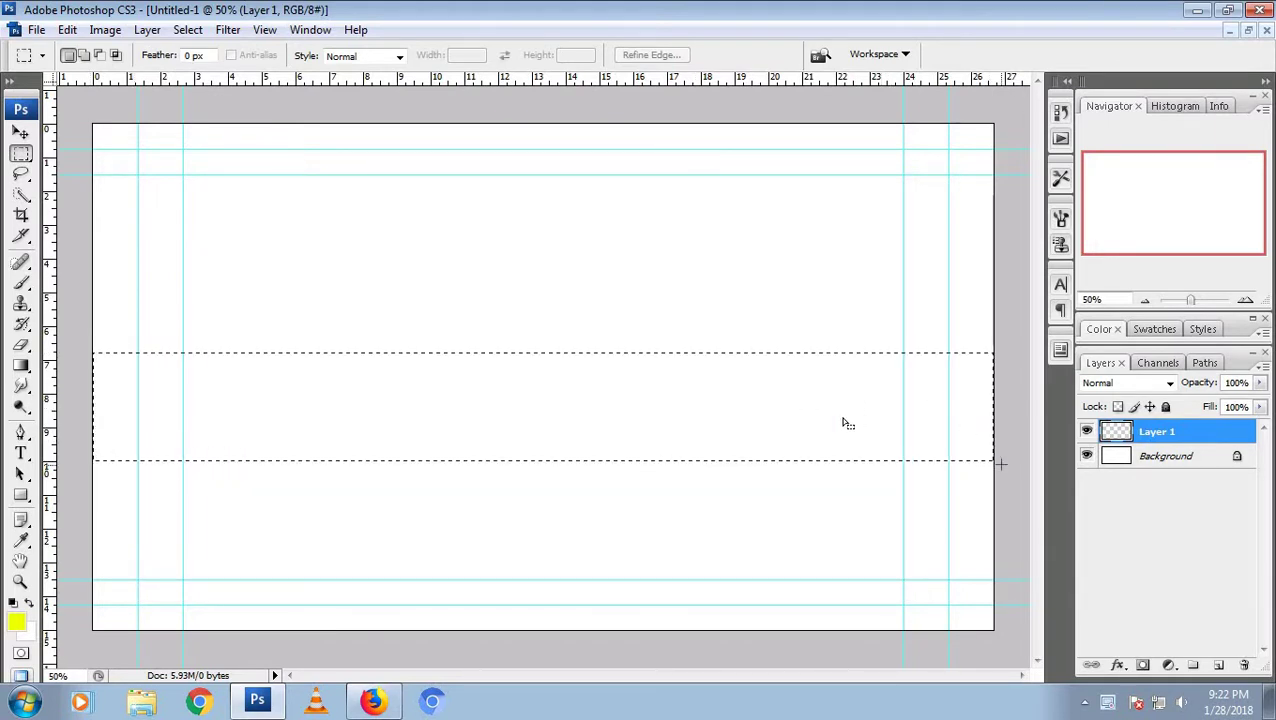
# Fill the band with the black-to-white gradient, fading from black downward
pyautogui.click(21, 366)
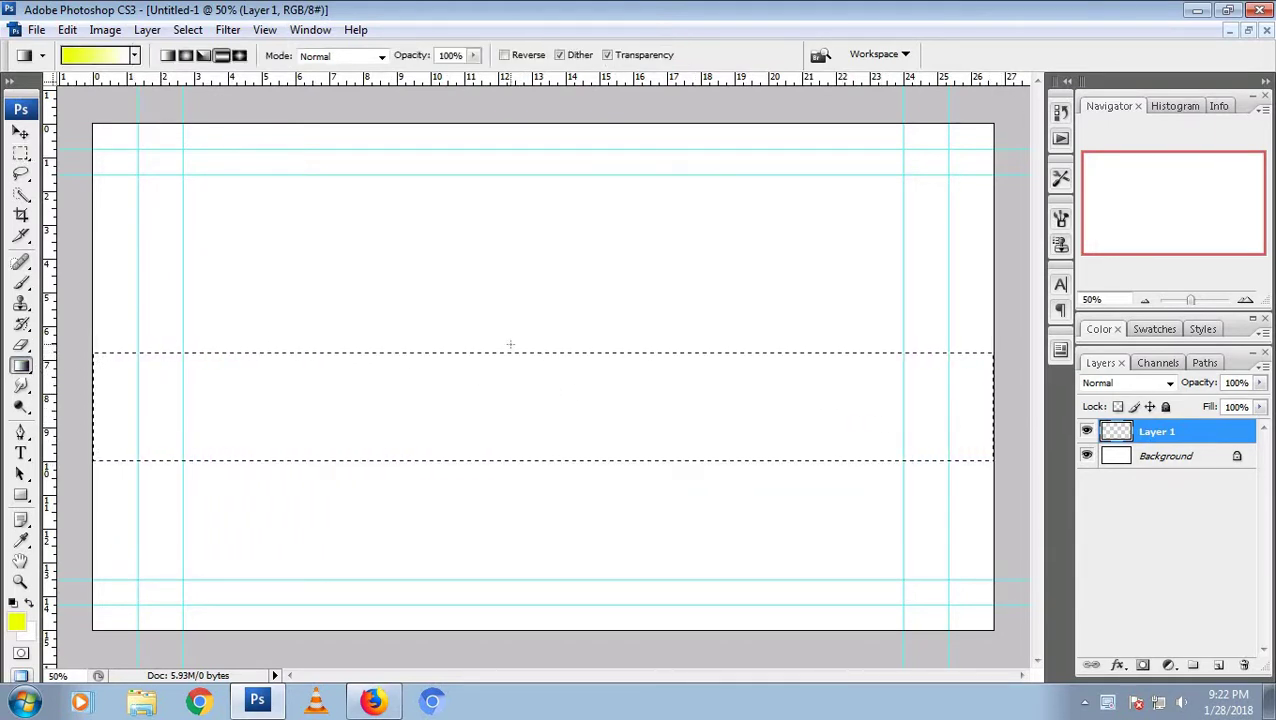
pyautogui.moveTo(510, 344); pyautogui.dragTo(510, 418)
pyautogui.click(134, 55)
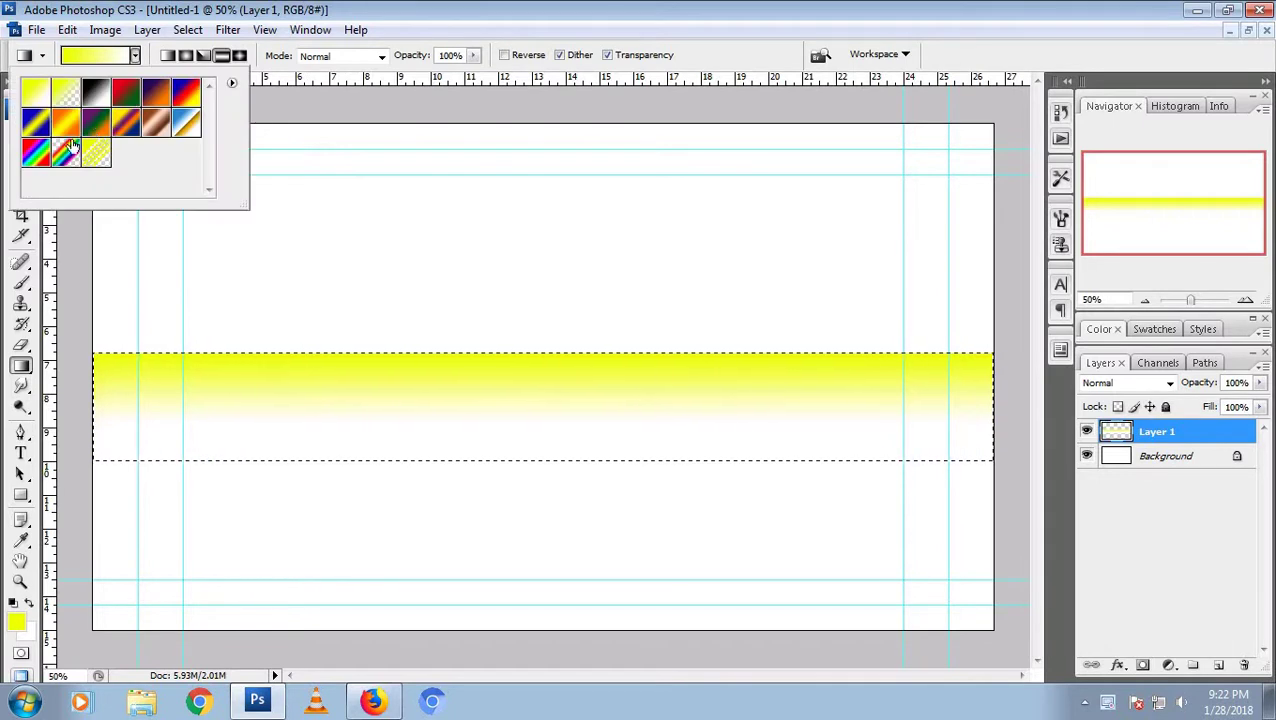
pyautogui.click(96, 93)
pyautogui.click(494, 380)
pyautogui.moveTo(566, 344); pyautogui.dragTo(566, 442)
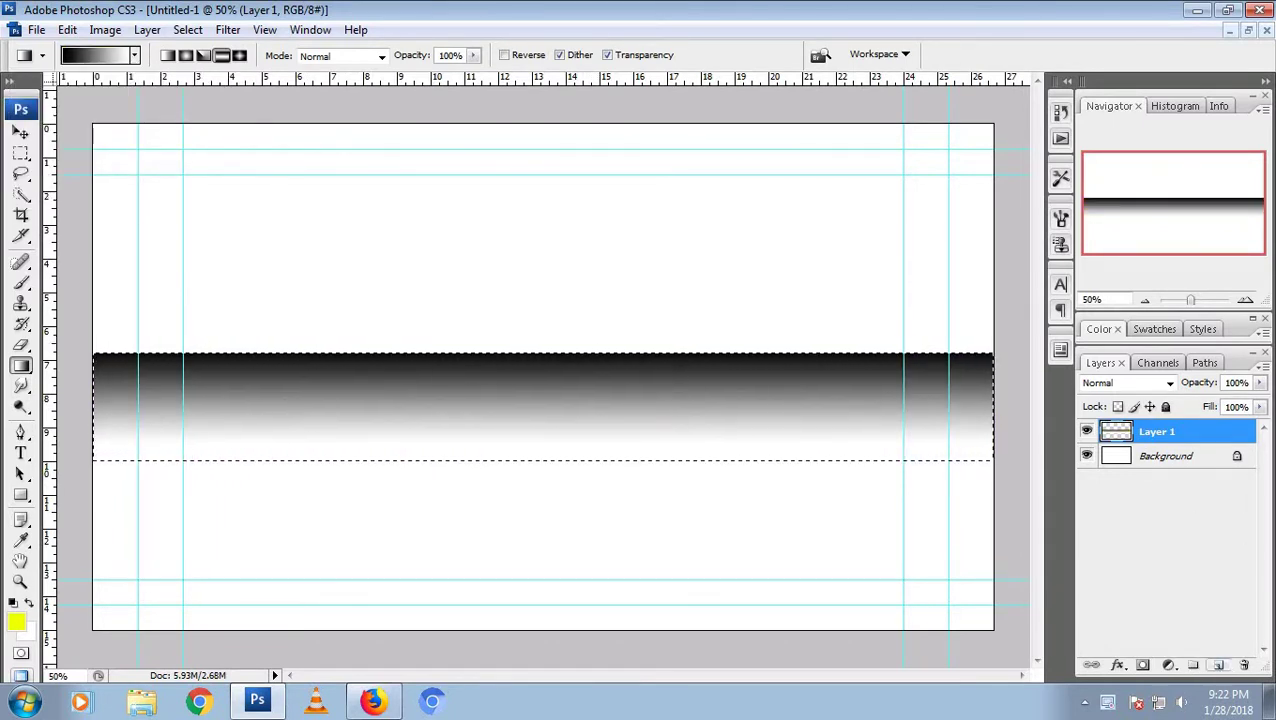
# Add an empty Layer 2 and deselect the band
pyautogui.click(1218, 665)
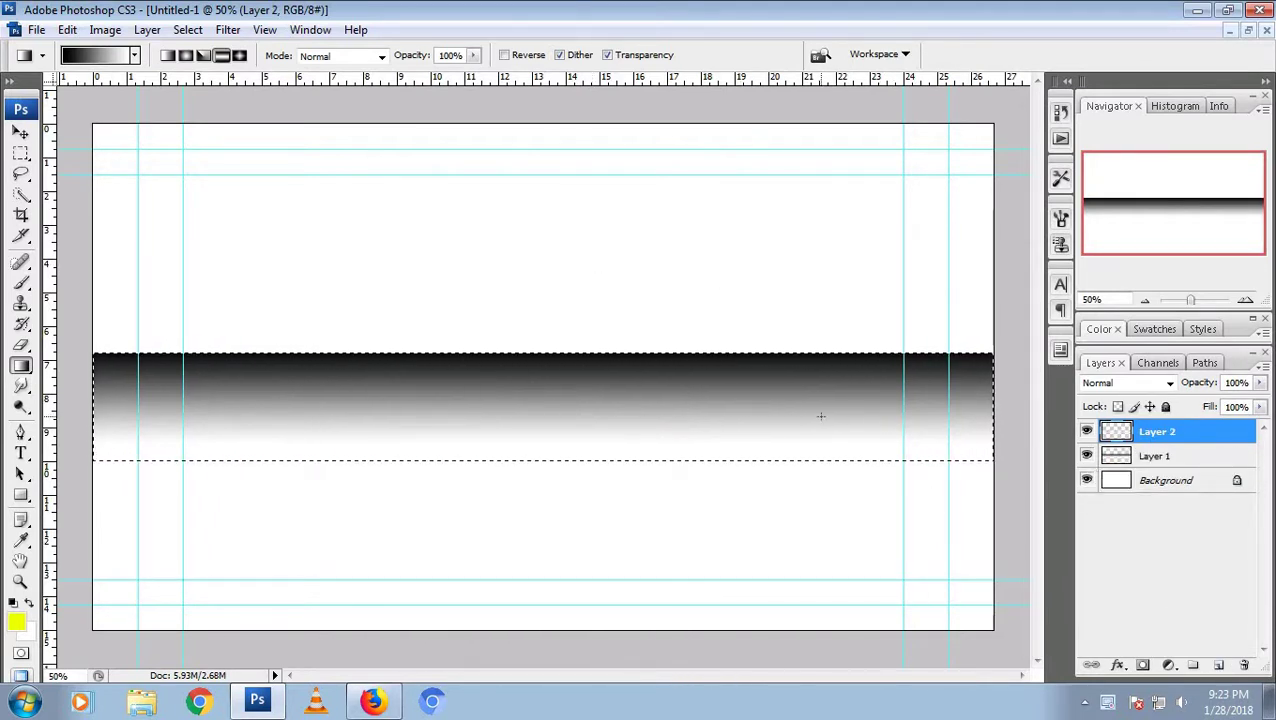
pyautogui.click(20, 132)
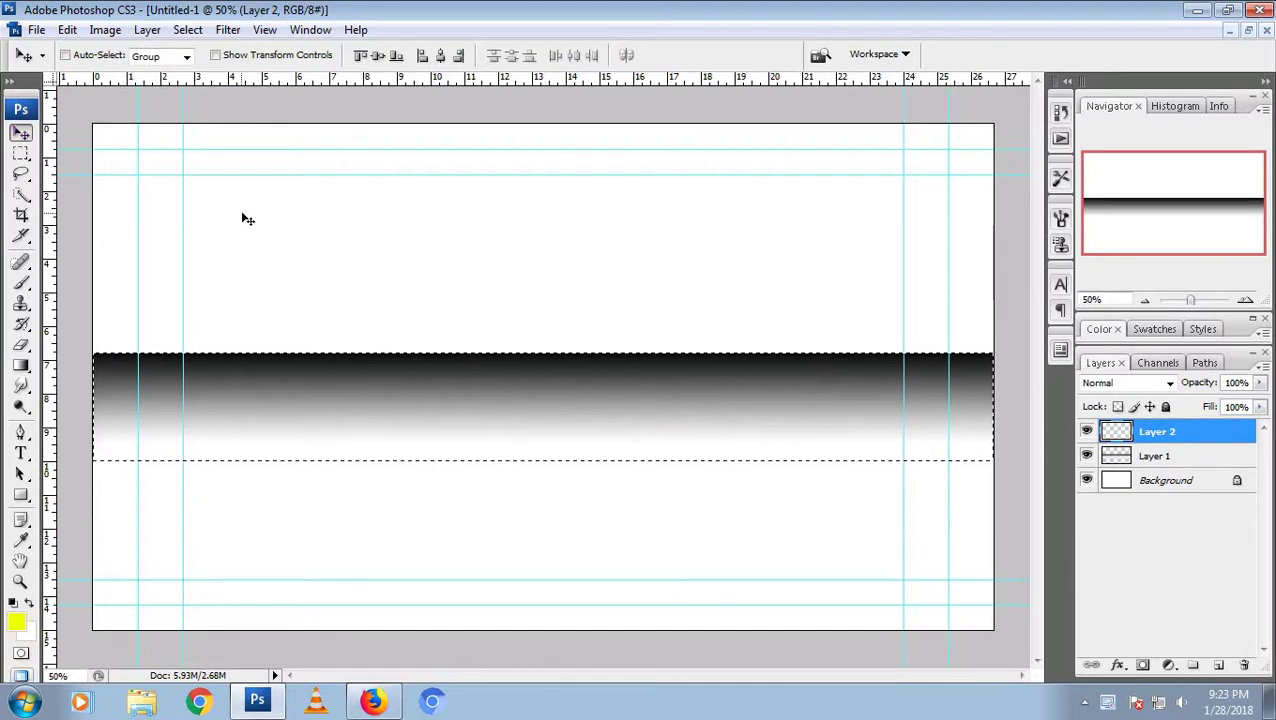
pyautogui.click(20, 153)
pyautogui.hotkey('ctrl', 'd')
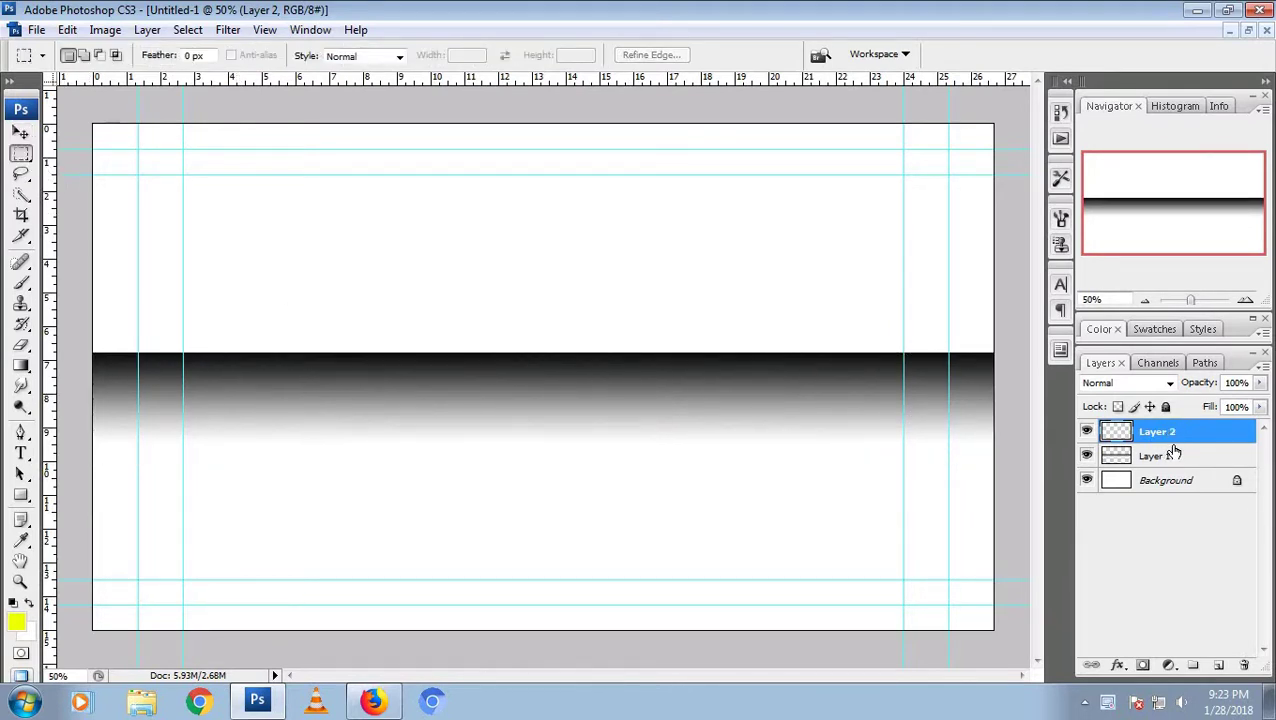
# Duplicate the band twice and move each copy lower, making three stacked bands
pyautogui.moveTo(1168, 460); pyautogui.dragTo(1218, 665)
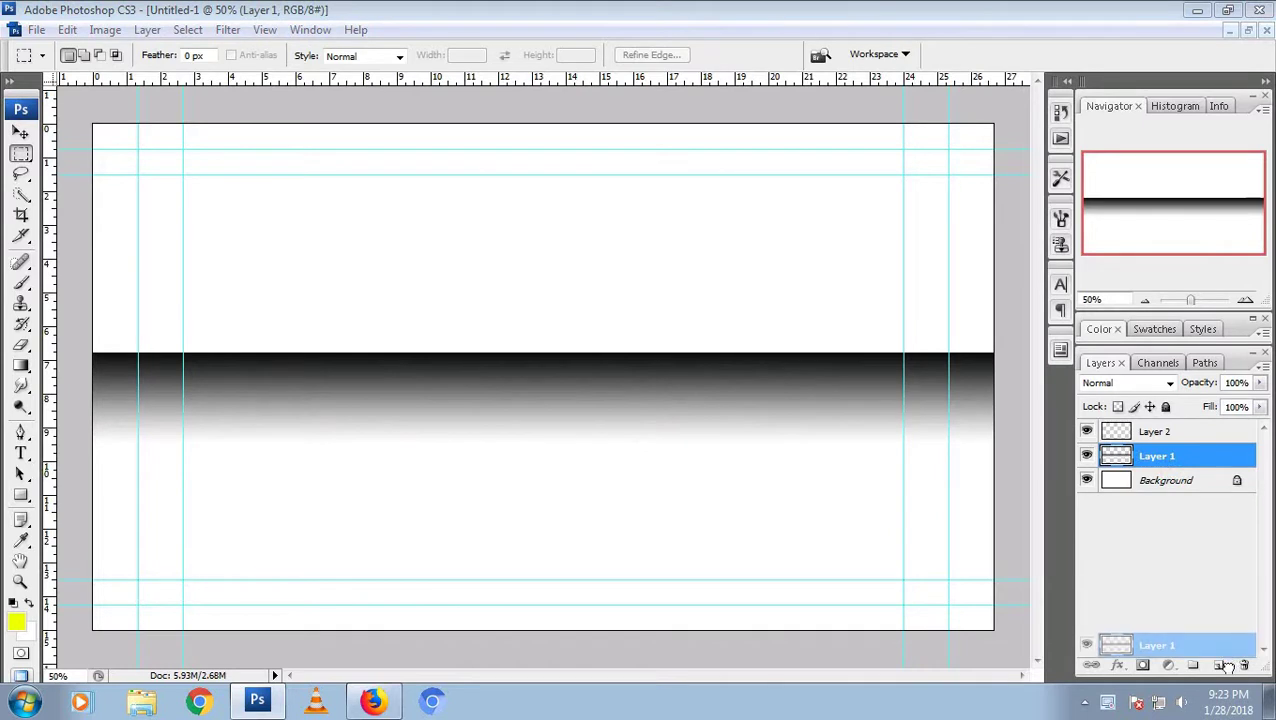
pyautogui.press('v')
pyautogui.moveTo(836, 380)
pyautogui.mouseDown()
pyautogui.moveTo(836, 326)
pyautogui.moveTo(860, 468)
pyautogui.mouseUp()
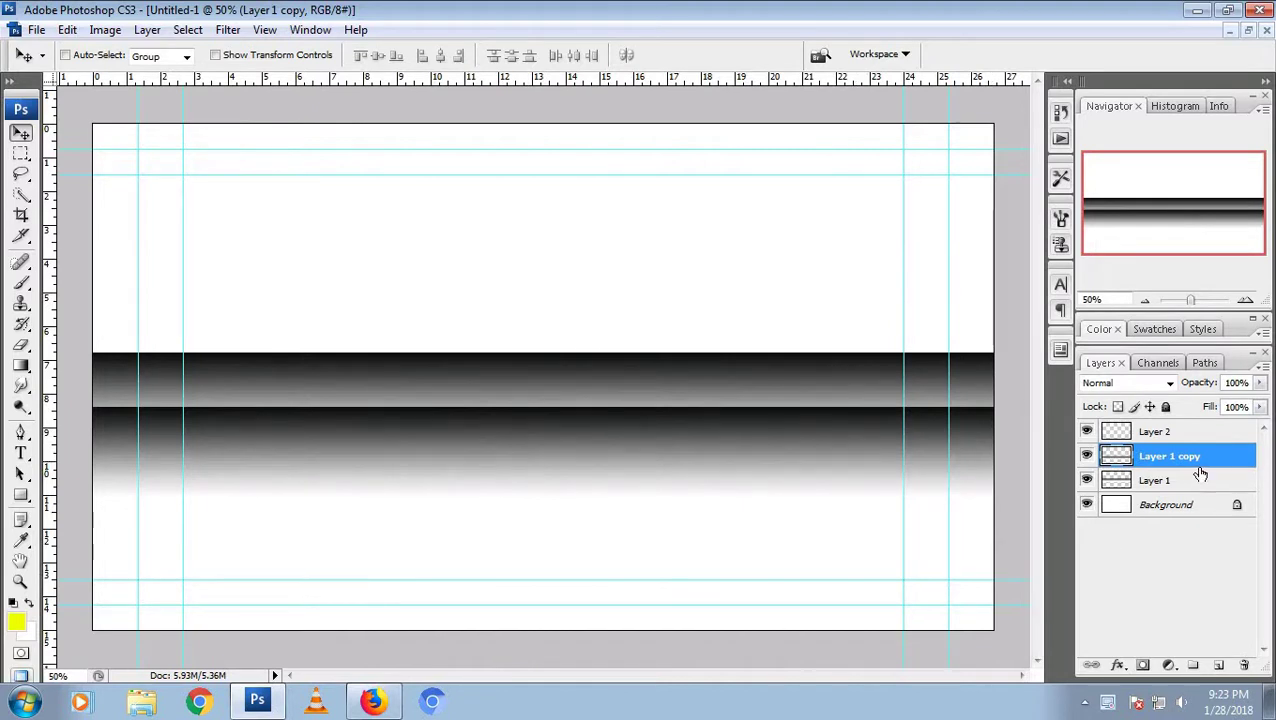
pyautogui.moveTo(1198, 466)
pyautogui.mouseDown()
pyautogui.moveTo(1230, 641)
pyautogui.moveTo(1218, 665)
pyautogui.mouseUp()
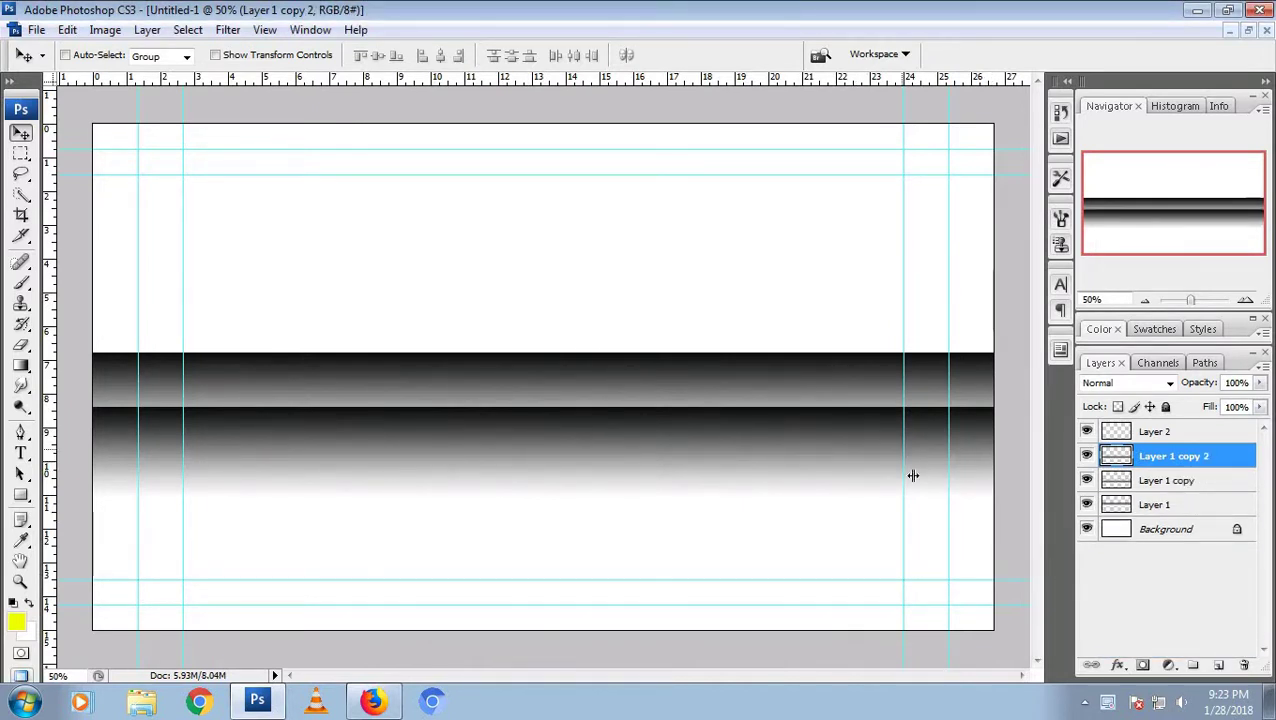
pyautogui.moveTo(912, 486); pyautogui.dragTo(912, 482)
pyautogui.moveTo(844, 444); pyautogui.dragTo(843, 499)
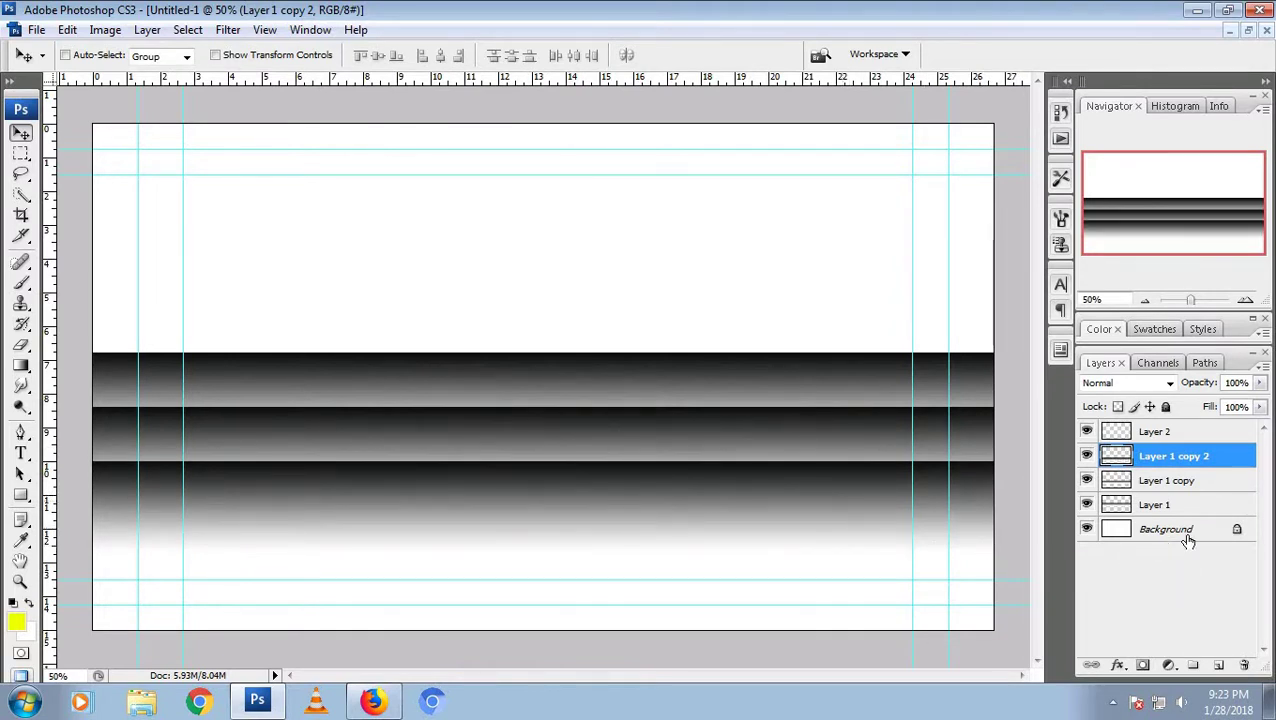
pyautogui.keyDown('shift'); pyautogui.click(1153, 507); pyautogui.keyUp('shift')
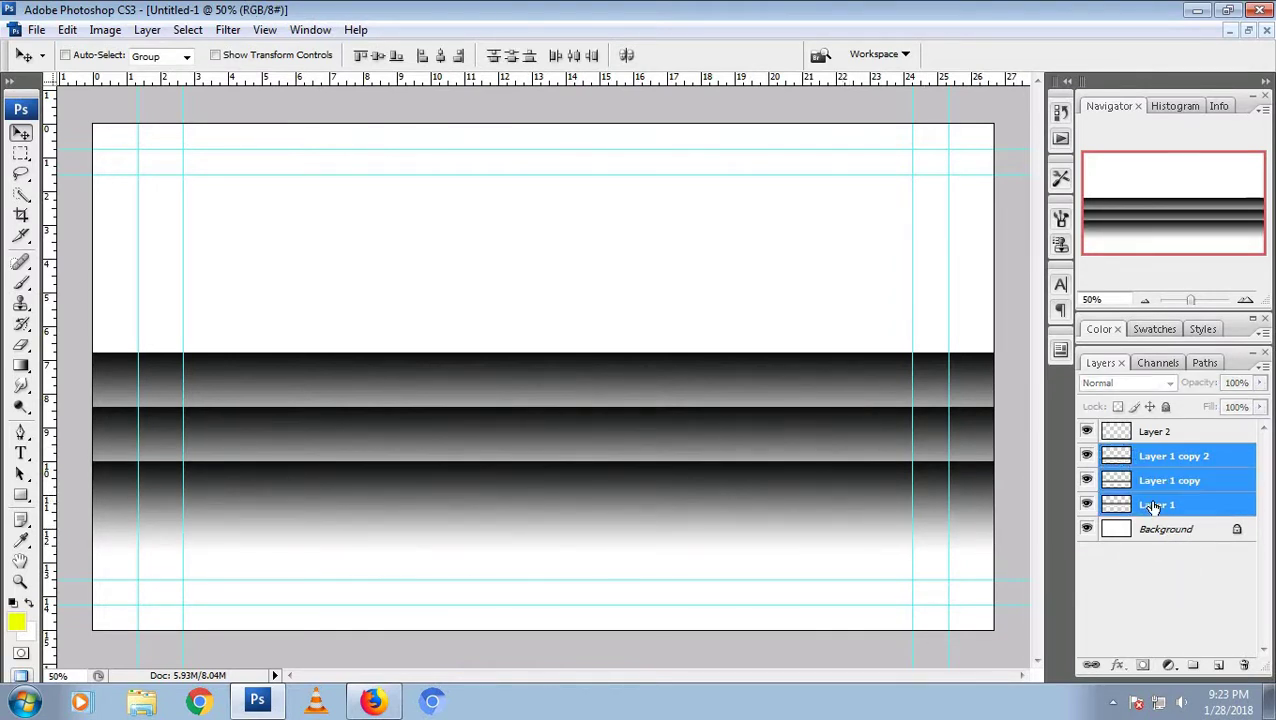
# Squash the three selected bands to about half their height
pyautogui.hotkey('ctrl', 't')
pyautogui.moveTo(543, 568); pyautogui.dragTo(573, 470)
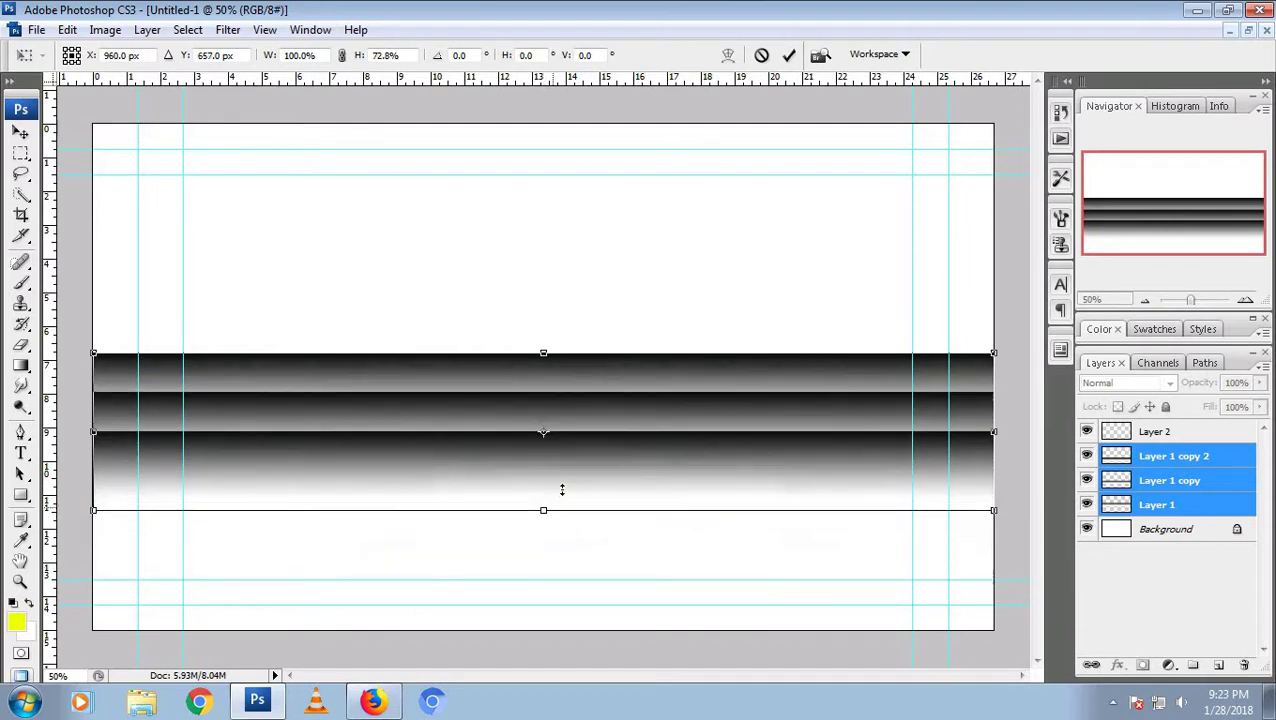
pyautogui.press('Return')
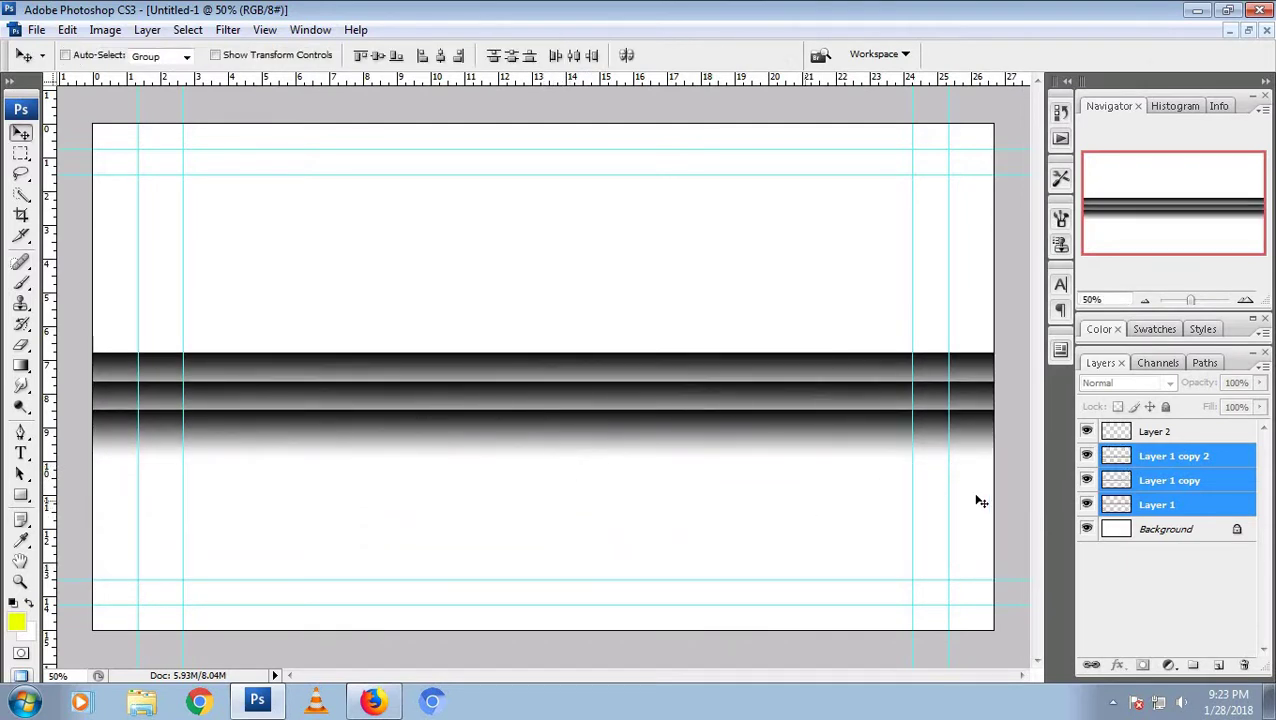
# Make a fourth band copy from Layer 1 copy 2 and place it among the others
pyautogui.click(1160, 431)
pyautogui.click(1166, 459)
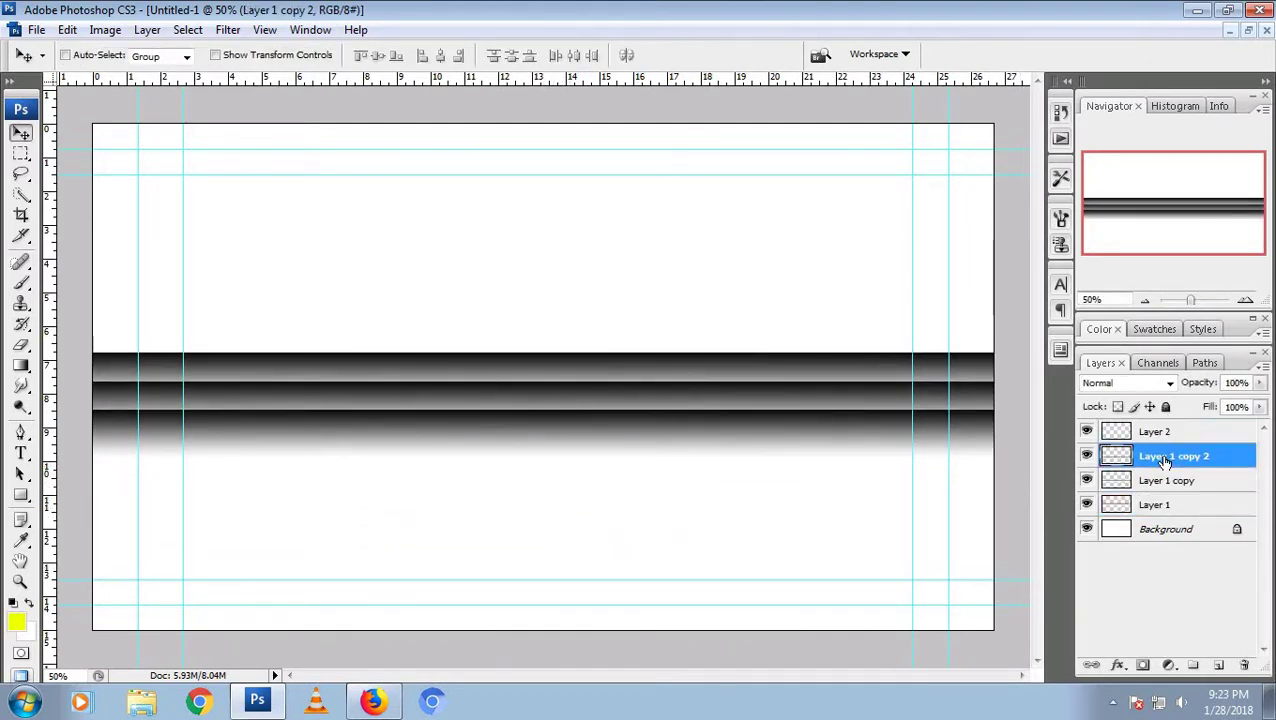
pyautogui.hotkey('ctrl', 'j')
pyautogui.moveTo(897, 412)
pyautogui.mouseDown()
pyautogui.moveTo(928, 478)
pyautogui.moveTo(880, 461)
pyautogui.mouseUp()
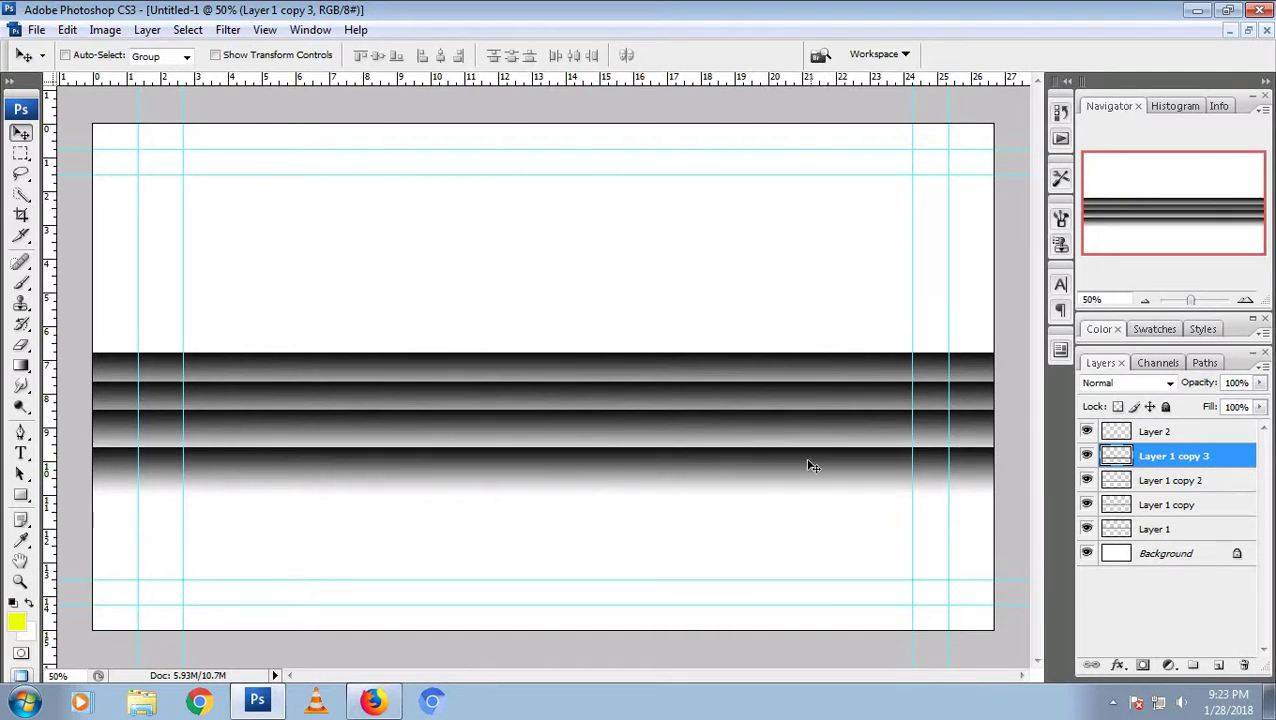
pyautogui.moveTo(809, 464)
pyautogui.mouseDown()
pyautogui.moveTo(818, 314)
pyautogui.moveTo(797, 374)
pyautogui.moveTo(774, 331)
pyautogui.mouseUp()
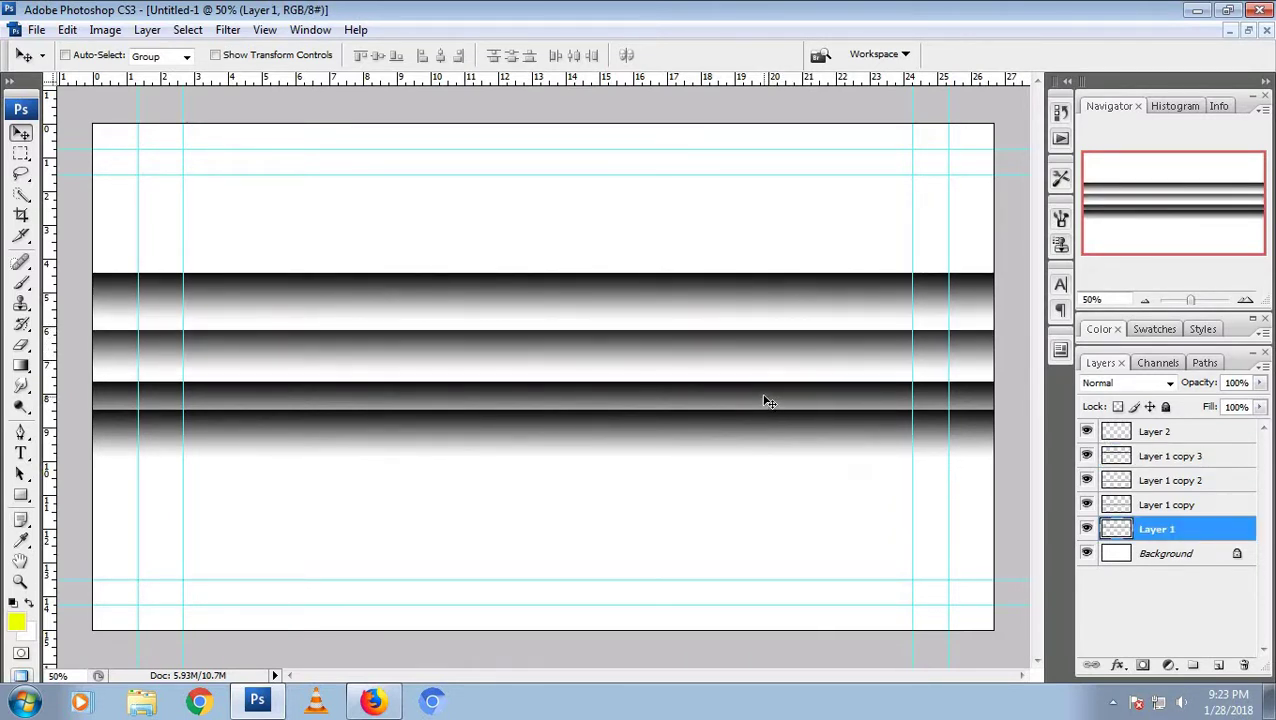
# Raise the middle bands and move Layer 1 to just below Layer 2
pyautogui.moveTo(768, 404)
pyautogui.mouseDown()
pyautogui.moveTo(788, 370)
pyautogui.moveTo(772, 338)
pyautogui.mouseUp()
pyautogui.keyDown('ctrl'); pyautogui.click(788, 355); pyautogui.keyUp('ctrl')
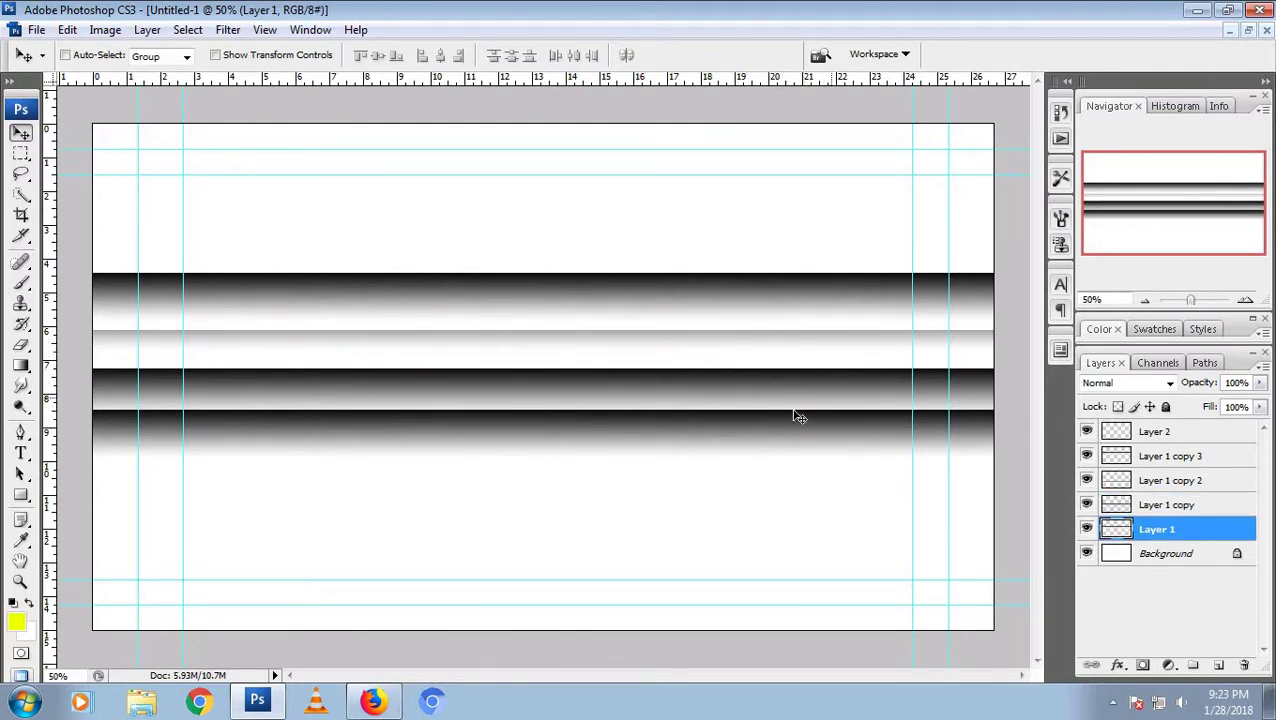
pyautogui.keyDown('ctrl'); pyautogui.click(781, 384); pyautogui.keyUp('ctrl')
pyautogui.moveTo(782, 386)
pyautogui.mouseDown()
pyautogui.moveTo(773, 346)
pyautogui.moveTo(777, 358)
pyautogui.mouseUp()
pyautogui.keyDown('ctrl'); pyautogui.click(778, 357); pyautogui.keyUp('ctrl')
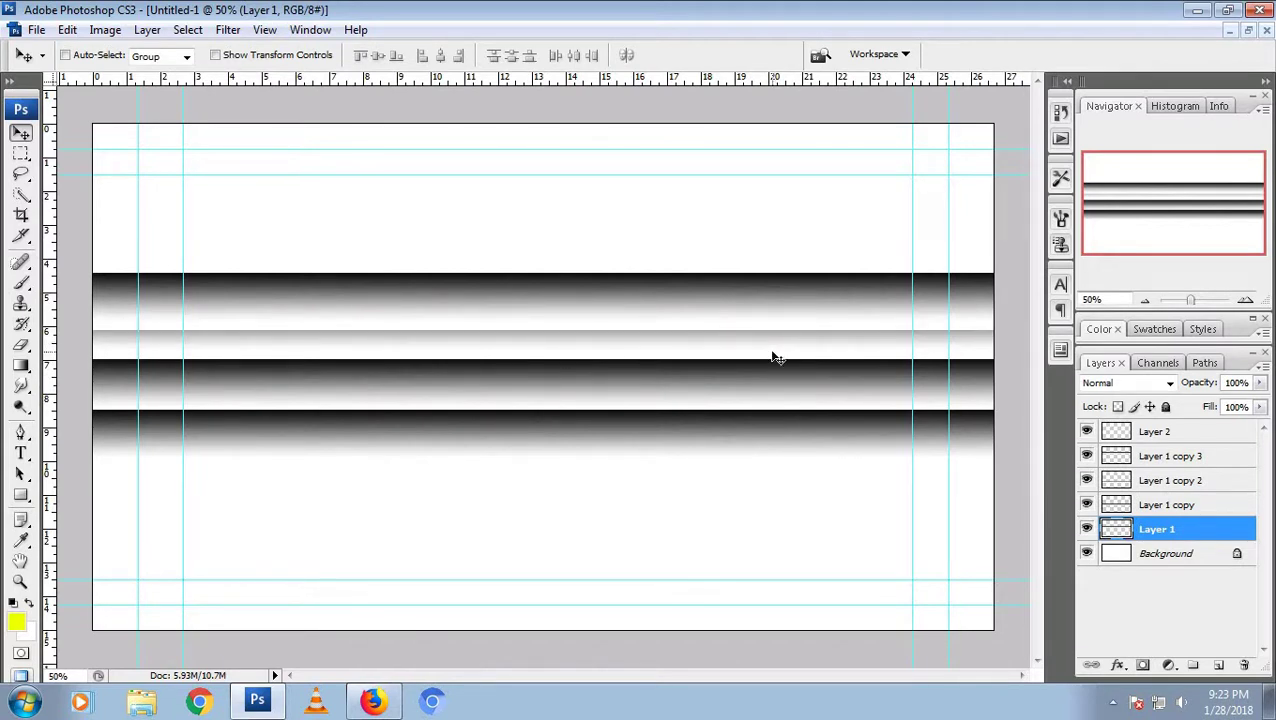
pyautogui.hotkey('ctrl', ']')
pyautogui.hotkey('ctrl', ']')
pyautogui.hotkey('ctrl', '[')
pyautogui.hotkey('ctrl', ']')
pyautogui.hotkey('ctrl', ']')
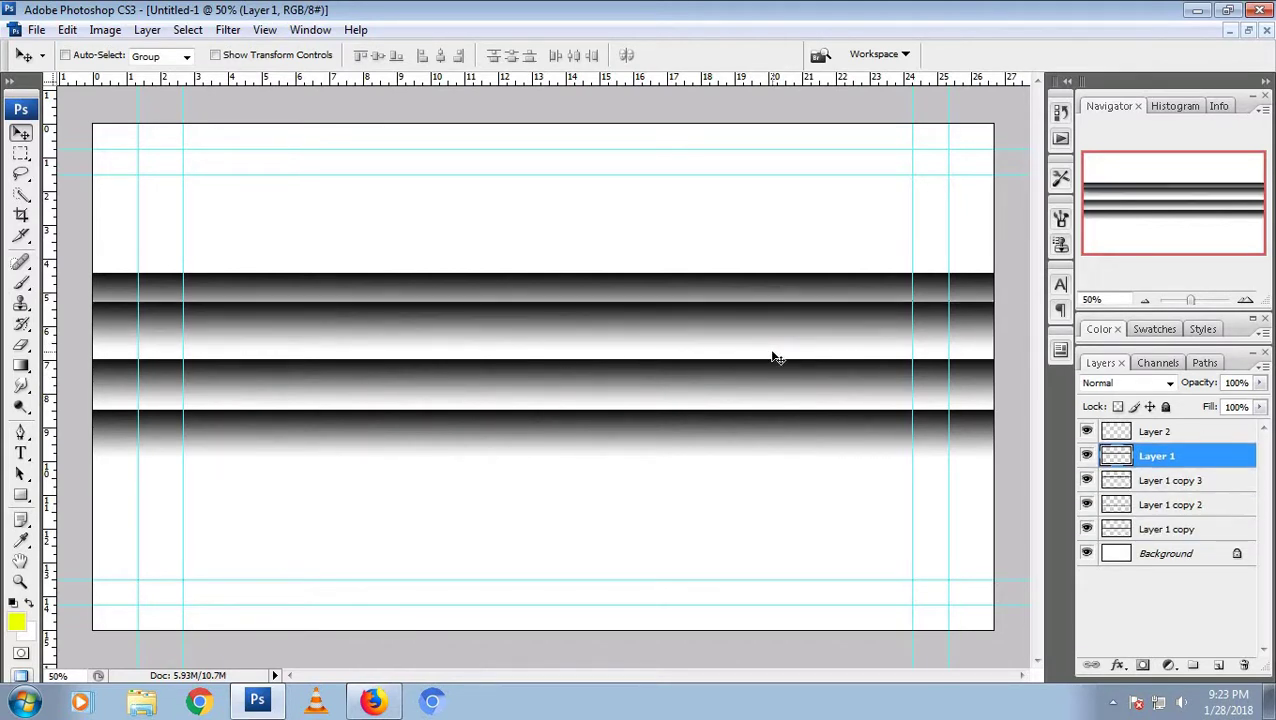
pyautogui.hotkey('ctrl', '[')
pyautogui.hotkey('ctrl', ']')
# Nudge the Layer 1 band and the lowest band down a few pixels
pyautogui.press('Down')
pyautogui.press('Down')
pyautogui.press('Down')
pyautogui.press('Down')
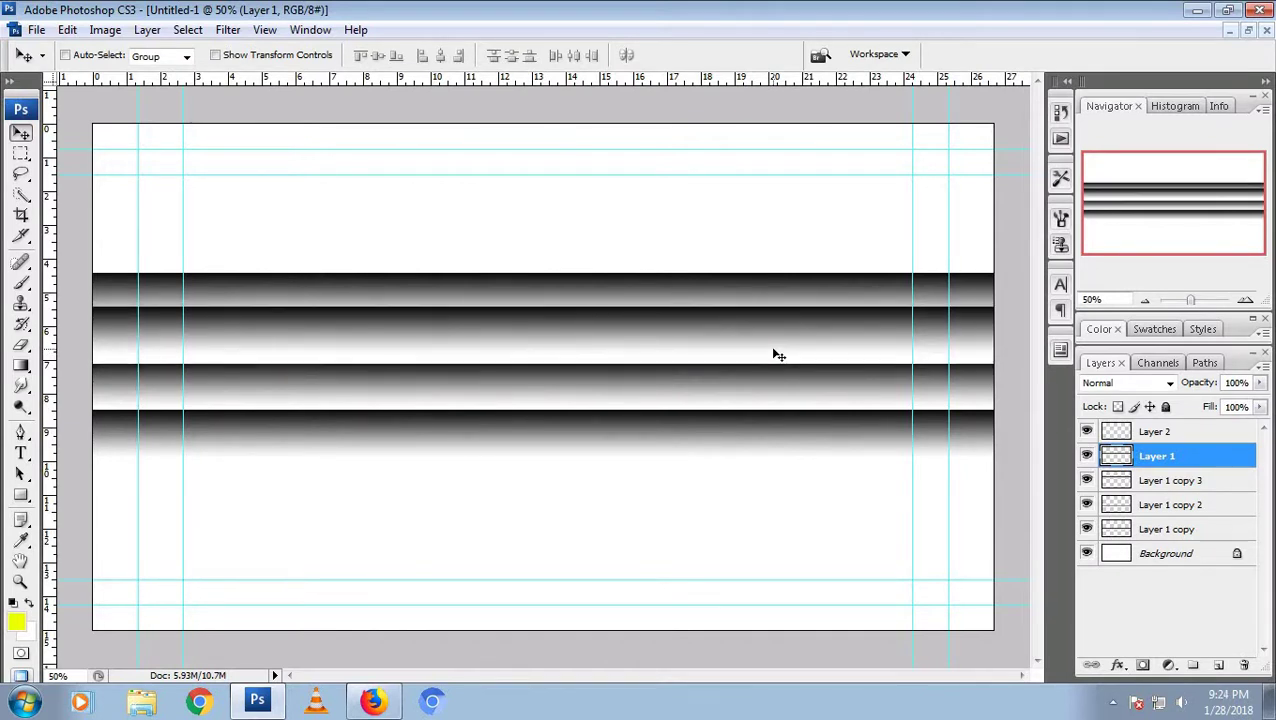
pyautogui.press('Down')
pyautogui.press('Down')
pyautogui.press('Down')
pyautogui.press('Down')
pyautogui.press('Down')
pyautogui.press('Down')
pyautogui.press('Down')
pyautogui.press('Down')
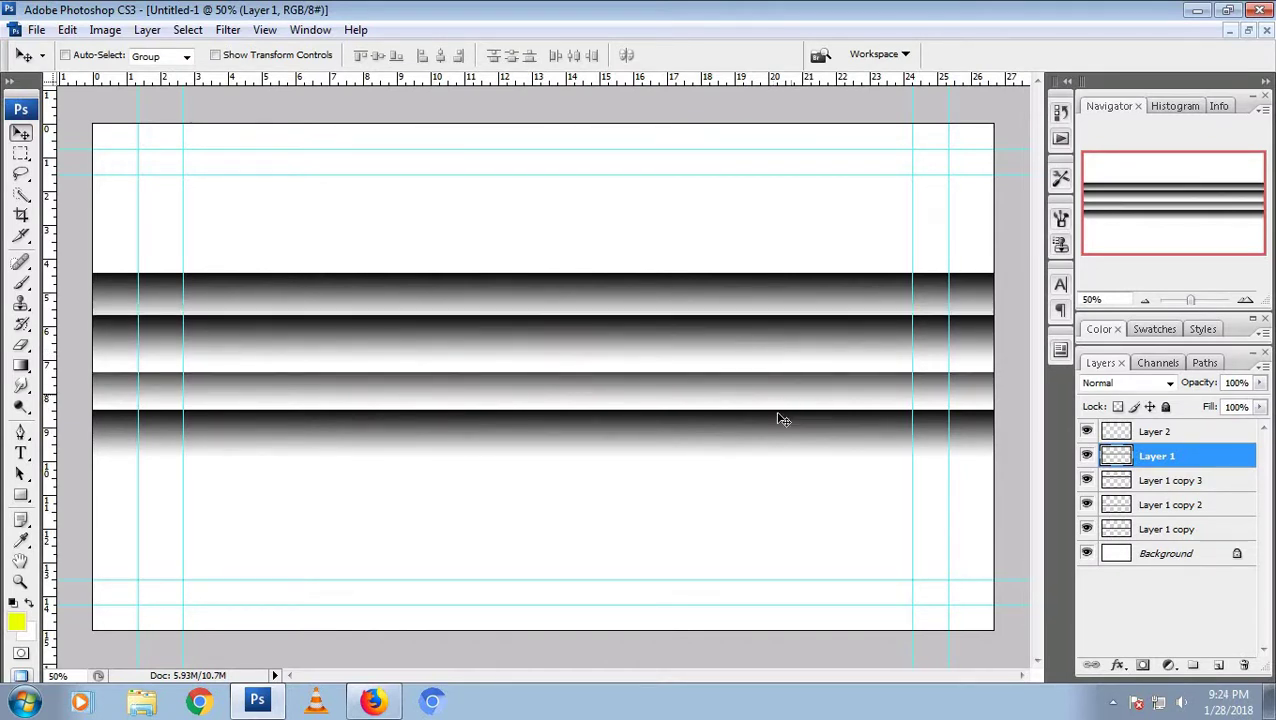
pyautogui.press('Down')
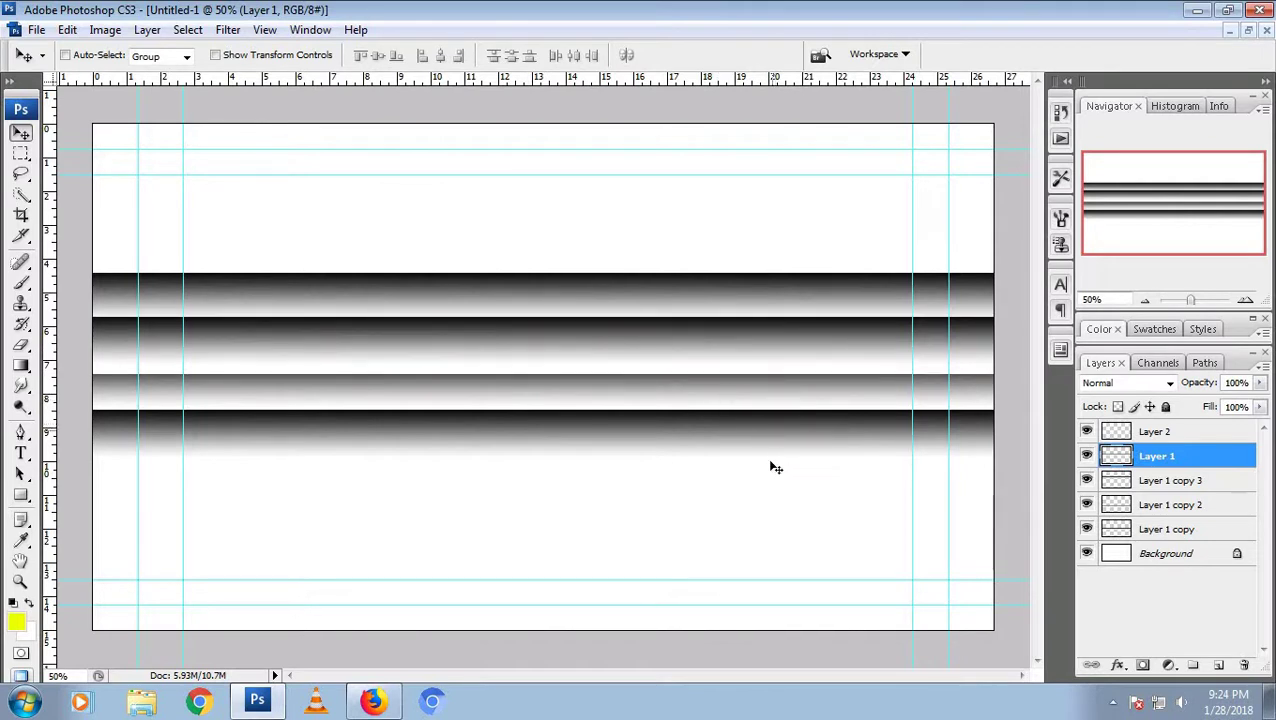
pyautogui.keyDown('ctrl'); pyautogui.click(781, 443); pyautogui.keyUp('ctrl')
pyautogui.press('Down')
pyautogui.press('Down')
pyautogui.press('Down')
pyautogui.press('Down')
pyautogui.press('Down')
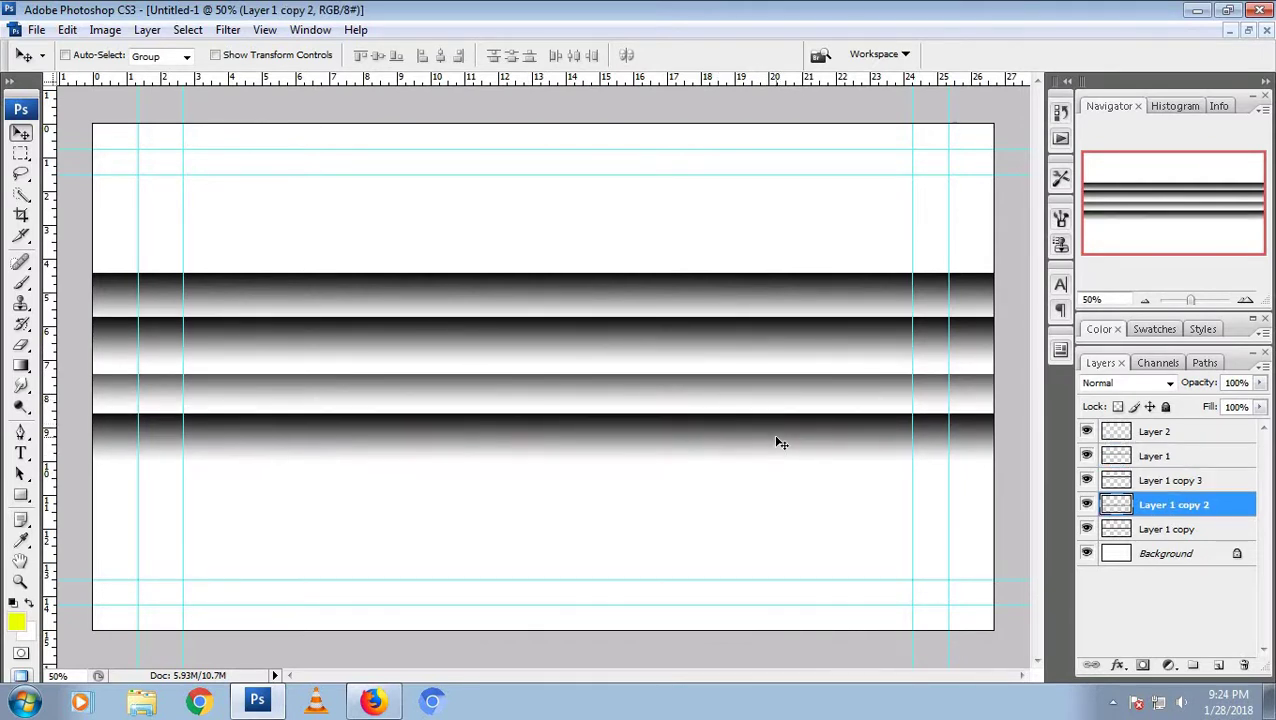
pyautogui.press('Down')
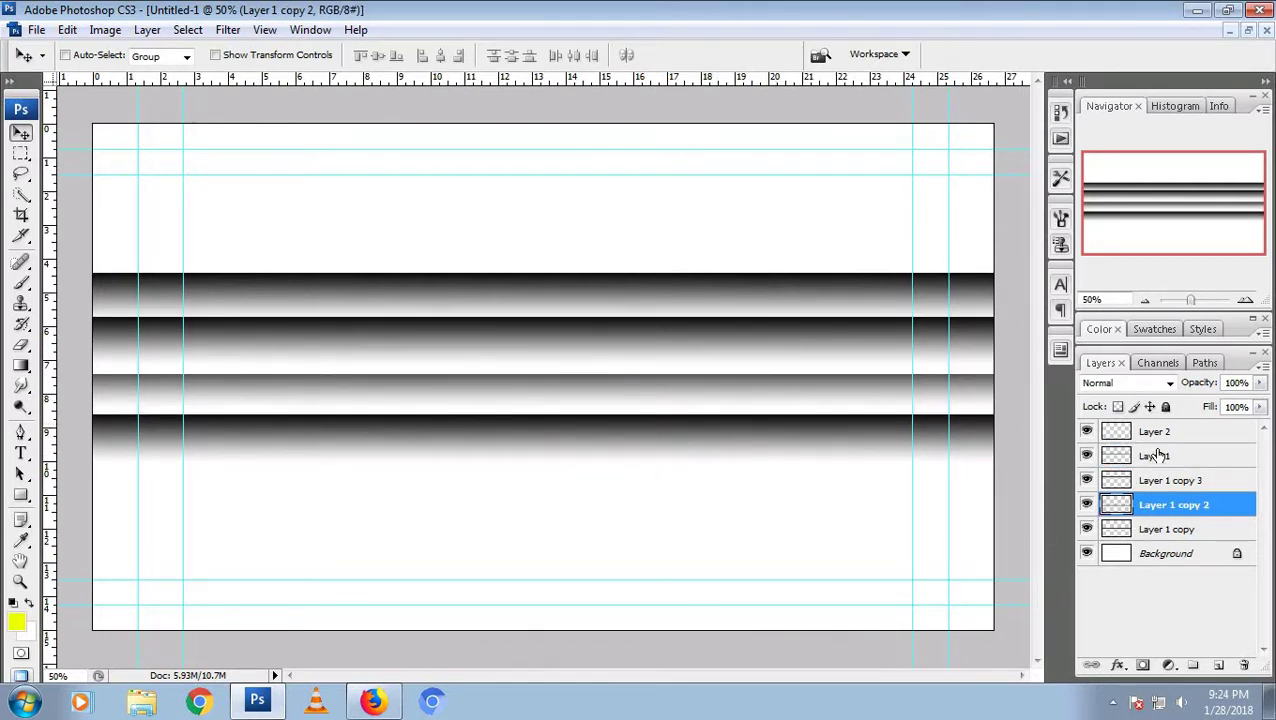
# Delete the empty Layer 2
pyautogui.click(1159, 455)
pyautogui.click(1200, 431)
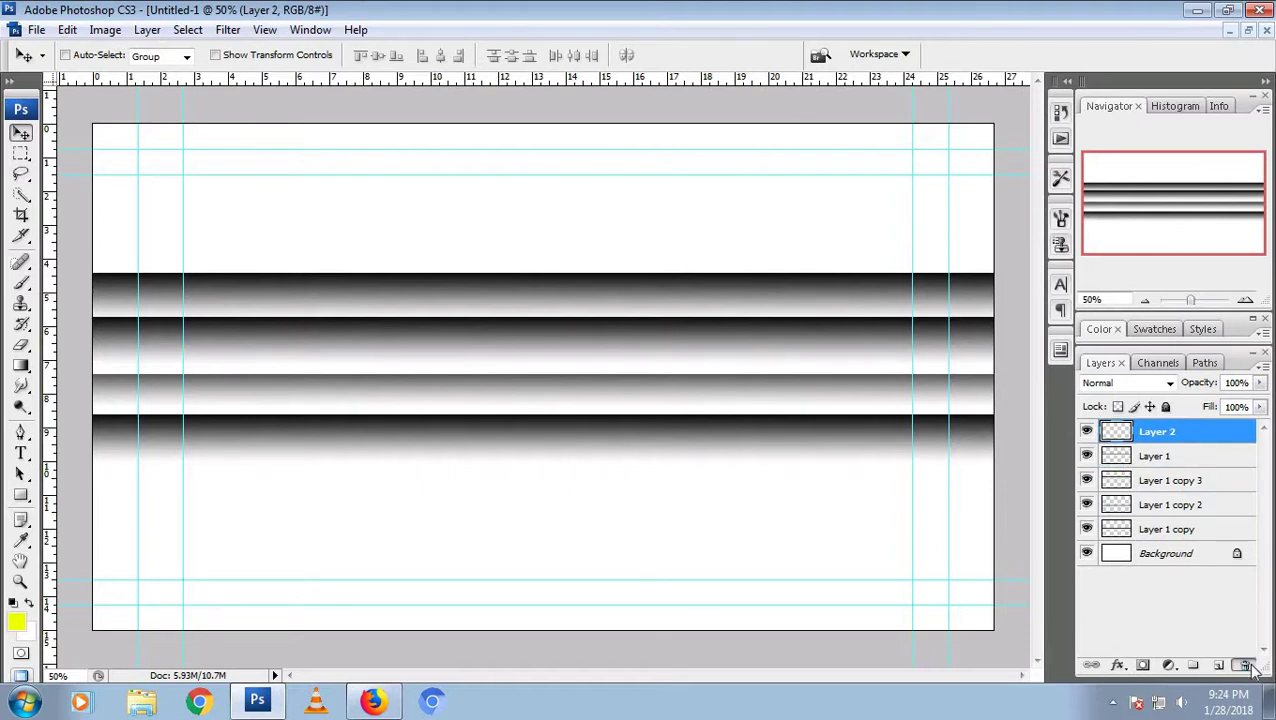
pyautogui.click(1244, 665)
pyautogui.click(558, 277)
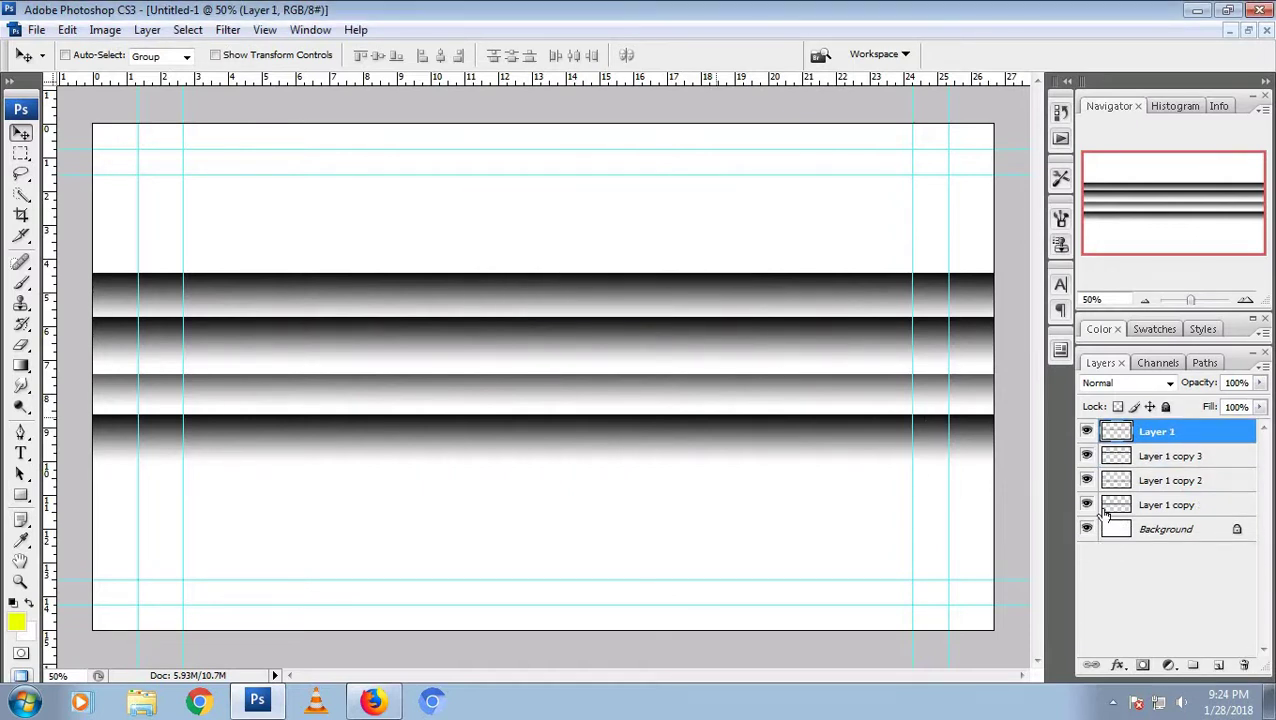
# Select the four band layers and create Group 1
pyautogui.keyDown('shift'); pyautogui.click(1153, 508); pyautogui.keyUp('shift')
pyautogui.rightClick(1164, 471)
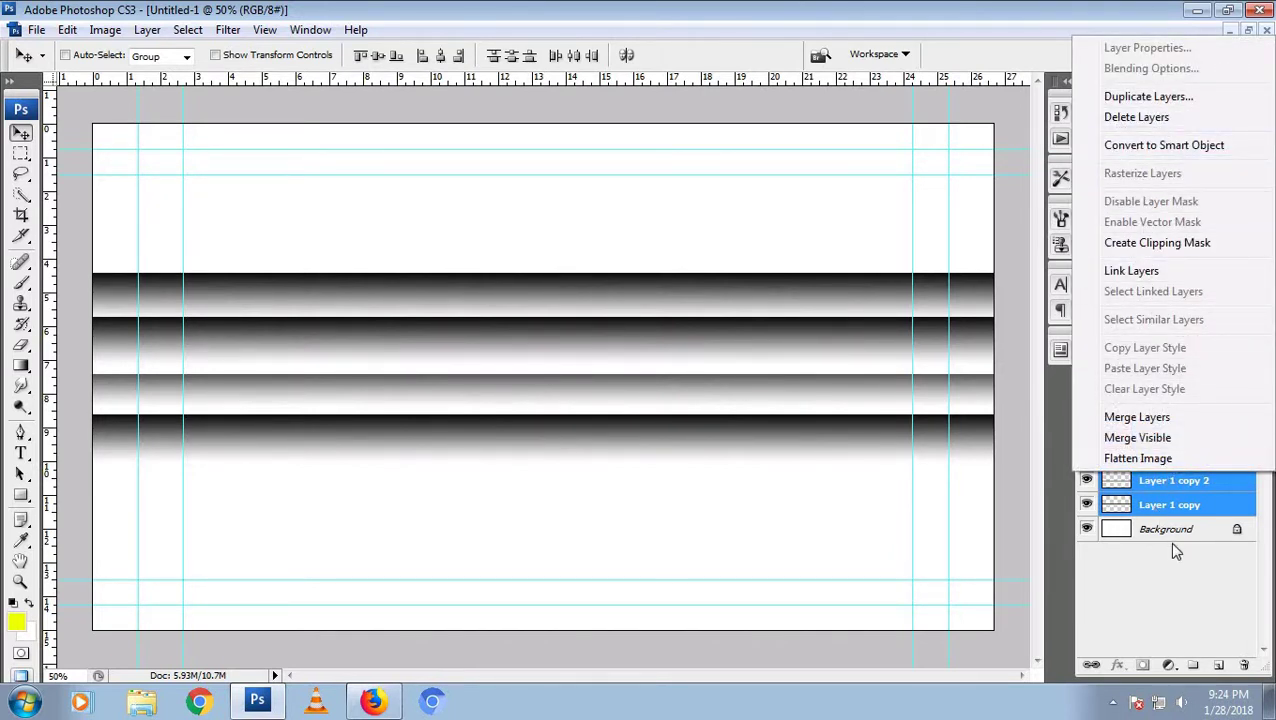
pyautogui.click(1168, 588)
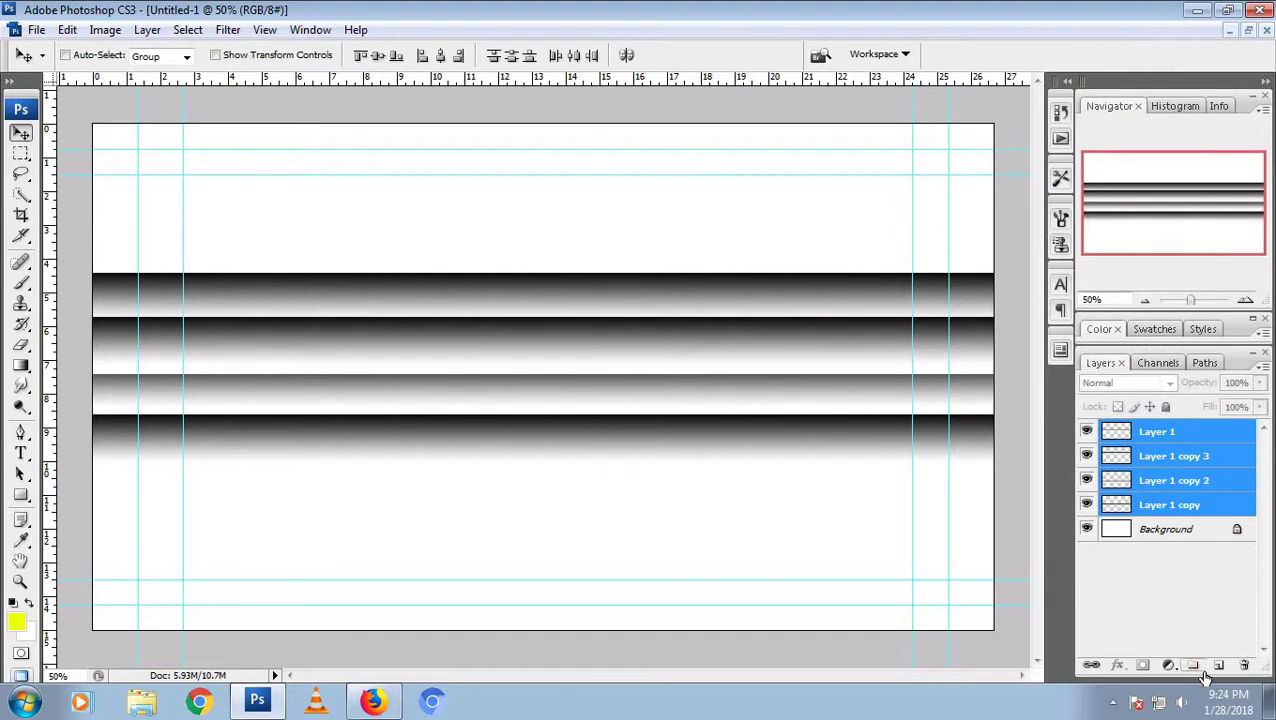
pyautogui.click(1195, 666)
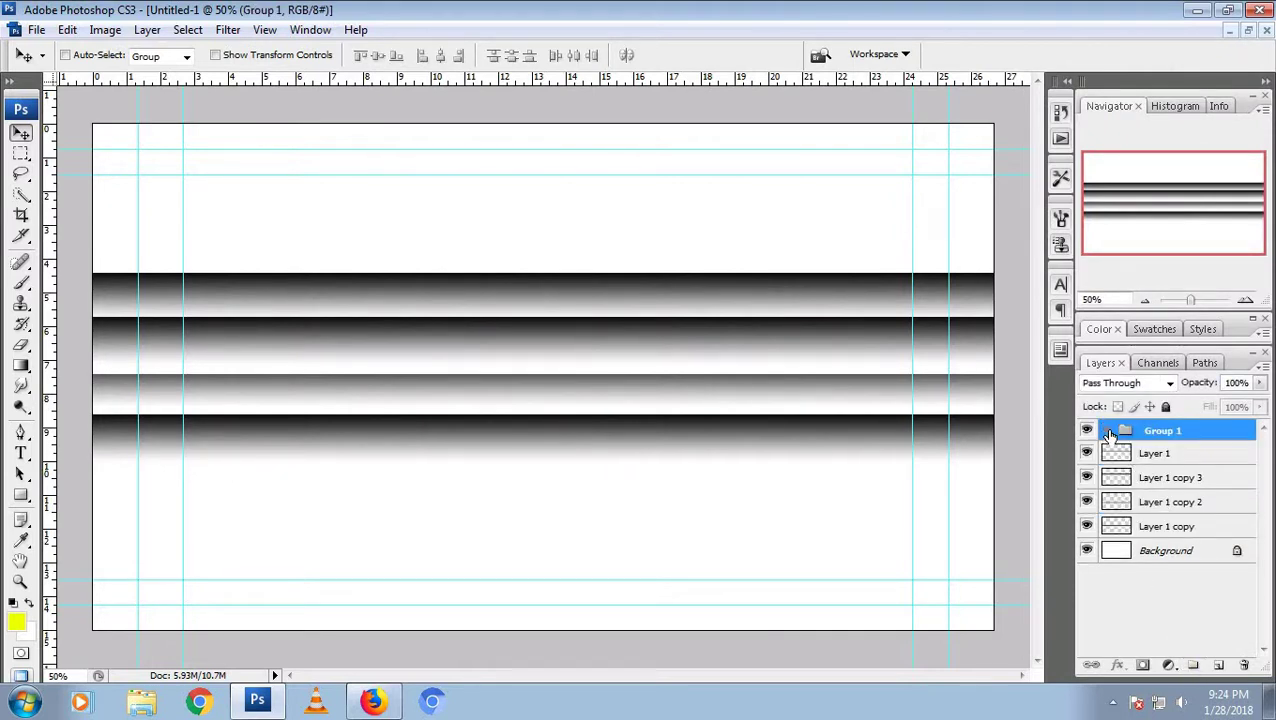
# Move the four stripe layers into Group 1, collapse it, and duplicate it as Group 1 copy
pyautogui.click(1145, 455)
pyautogui.keyDown('shift'); pyautogui.click(1150, 530); pyautogui.keyUp('shift')
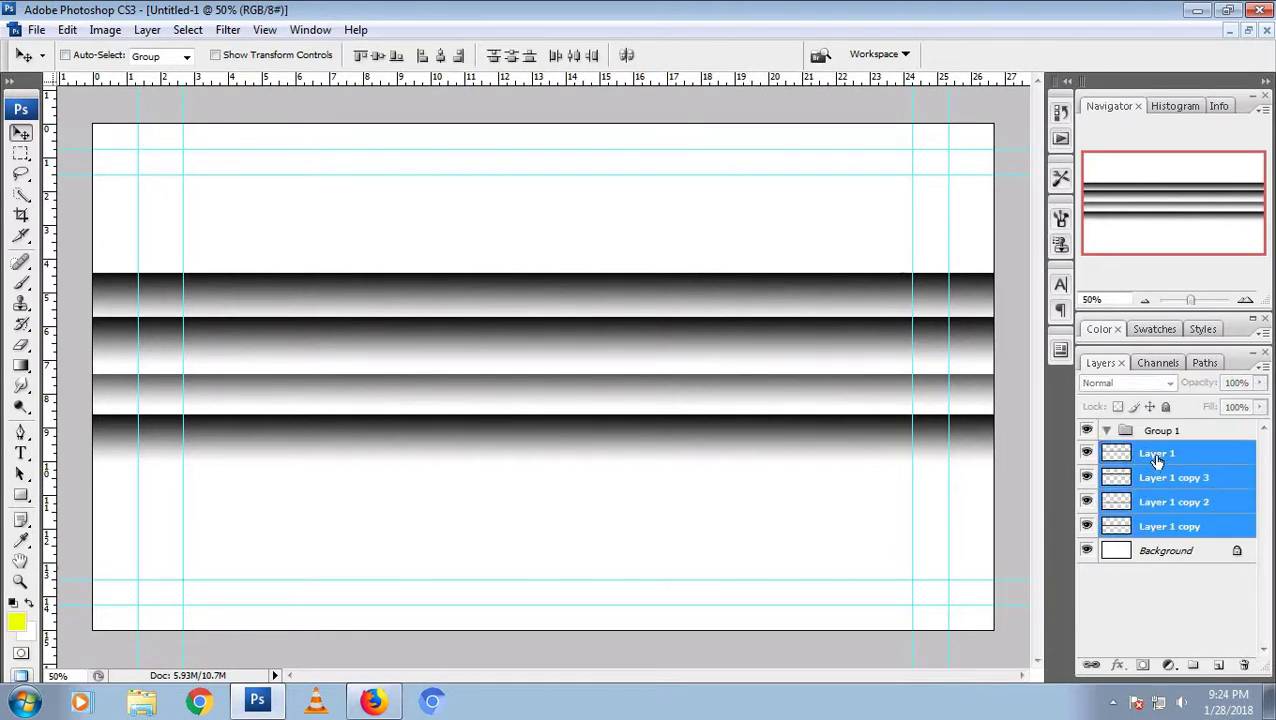
pyautogui.moveTo(1155, 462)
pyautogui.mouseDown()
pyautogui.moveTo(1180, 437)
pyautogui.moveTo(1142, 442)
pyautogui.mouseUp()
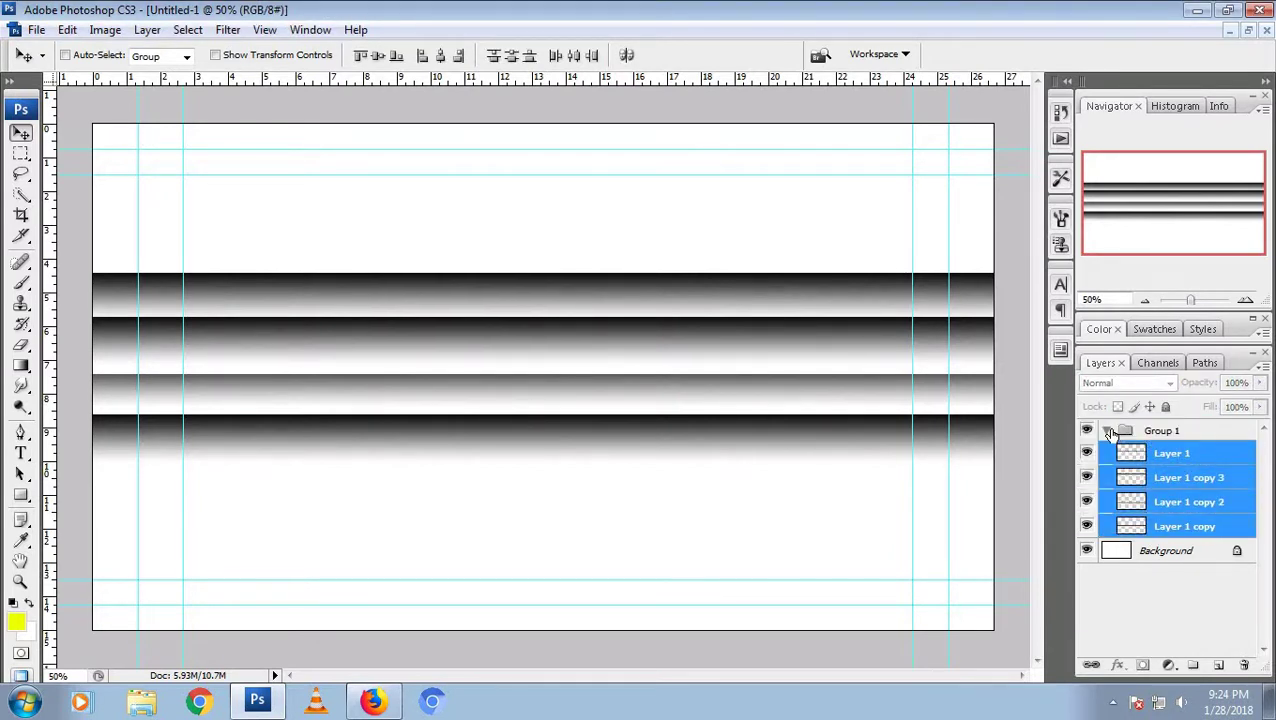
pyautogui.click(1110, 432)
pyautogui.moveTo(1127, 435); pyautogui.dragTo(1218, 665)
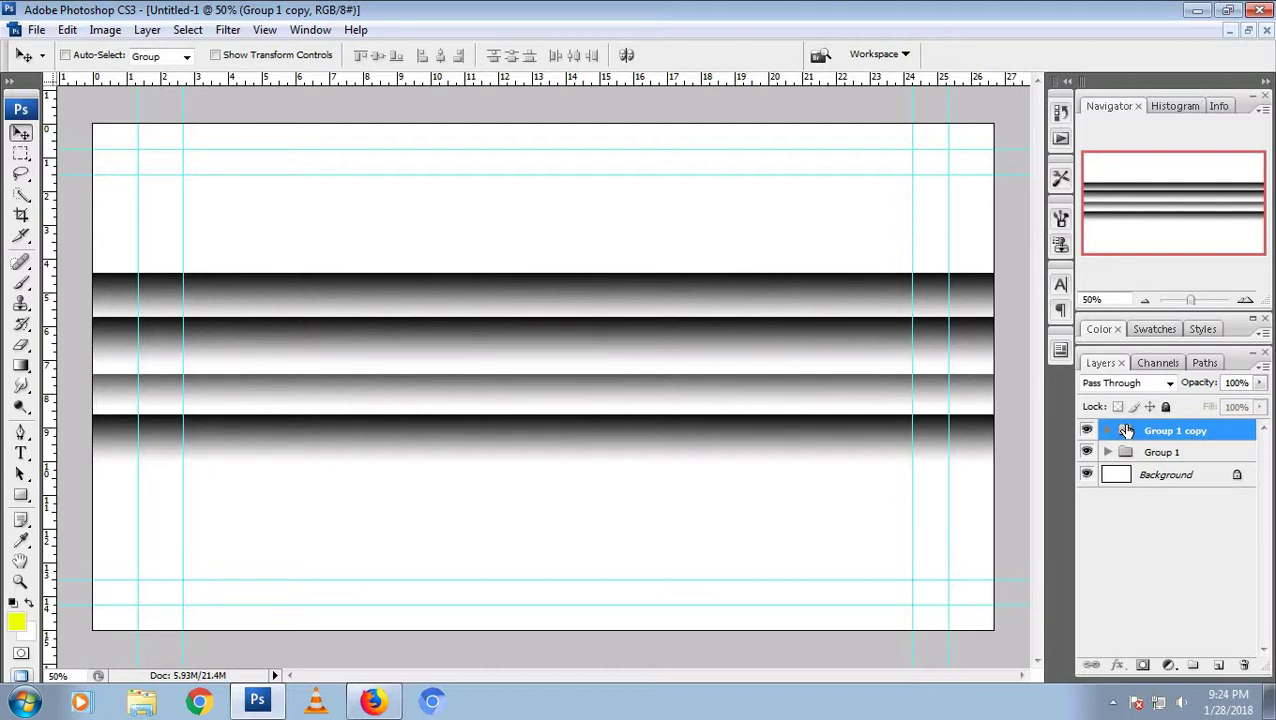
# Merge Group 1 copy into one layer and squash its stripes to 71.2% height
pyautogui.rightClick(1164, 441)
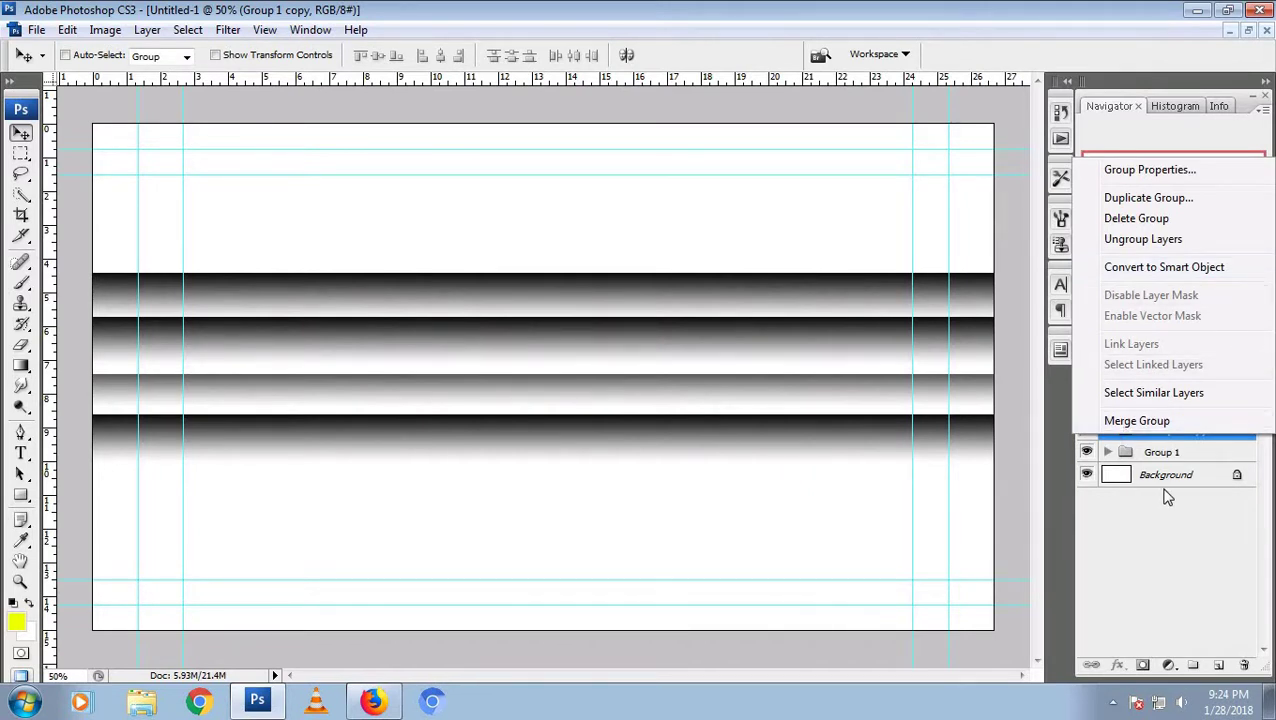
pyautogui.click(1209, 439)
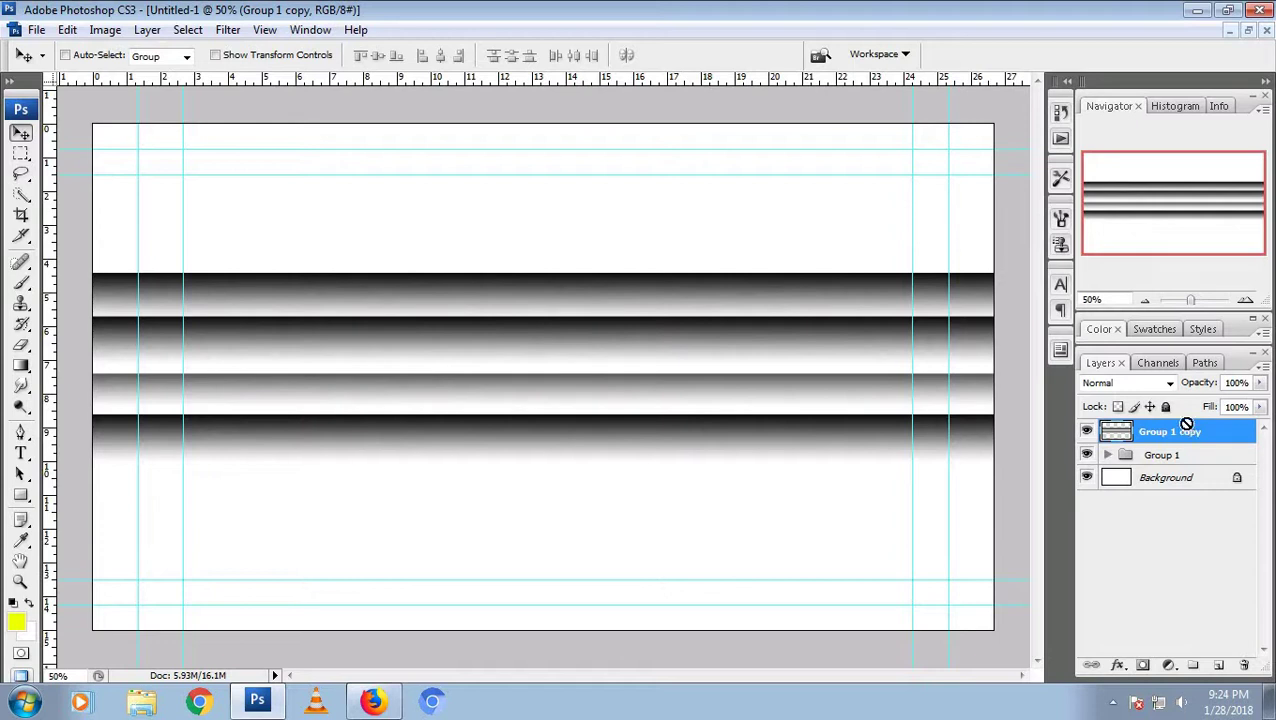
pyautogui.hotkey('ctrl', 't')
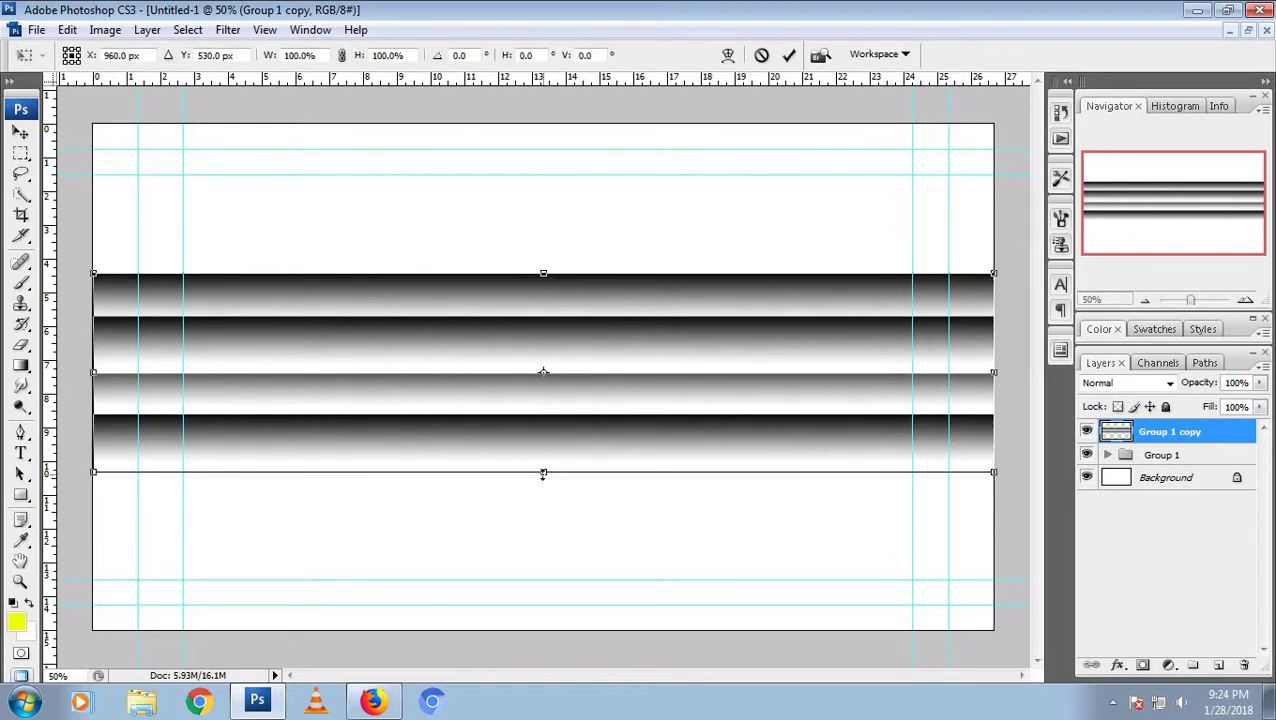
pyautogui.moveTo(543, 474); pyautogui.dragTo(545, 417)
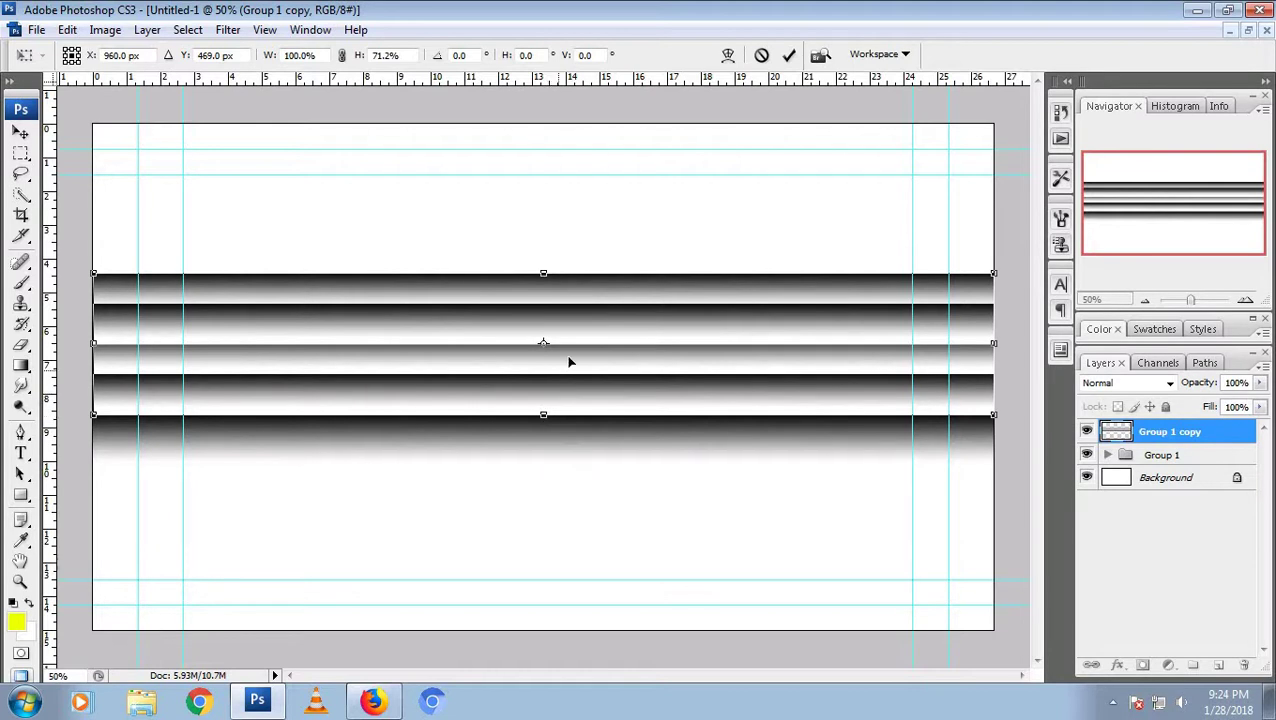
pyautogui.rightClick(568, 361)
pyautogui.click(622, 502)
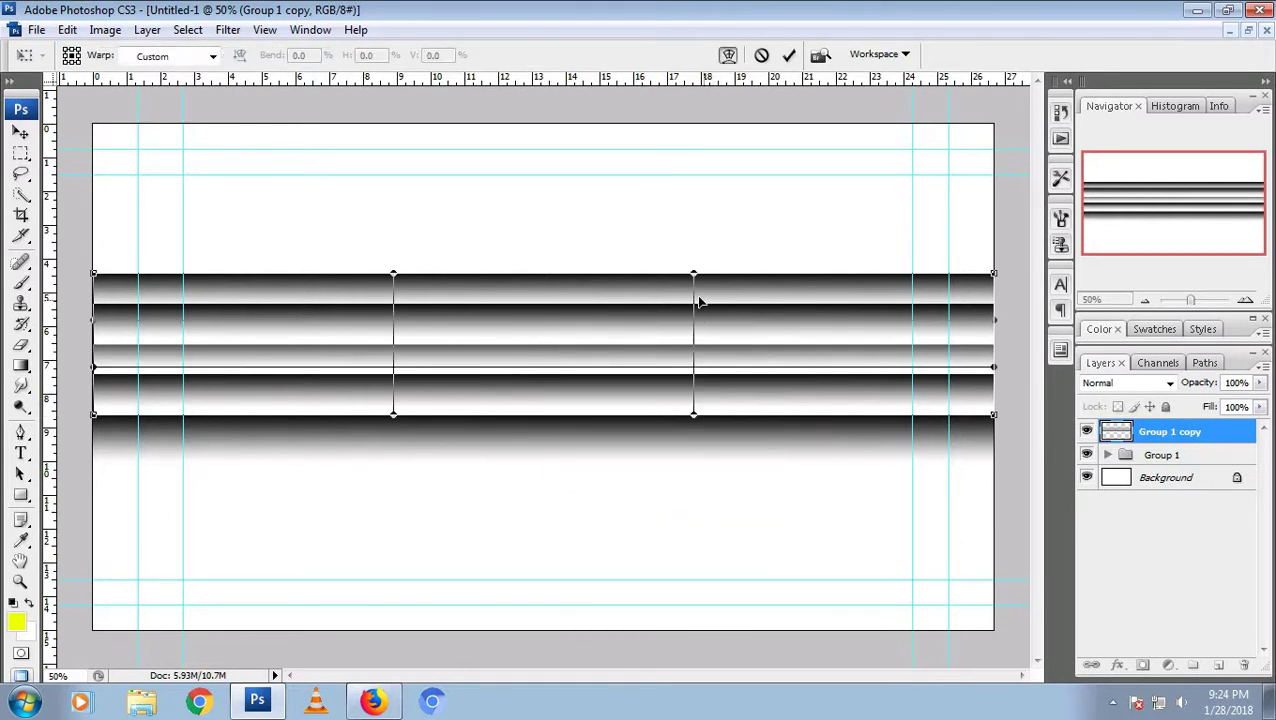
# Warp the stripes into a Flag shape with a 96.5% bend
pyautogui.moveTo(696, 273); pyautogui.dragTo(697, 238)
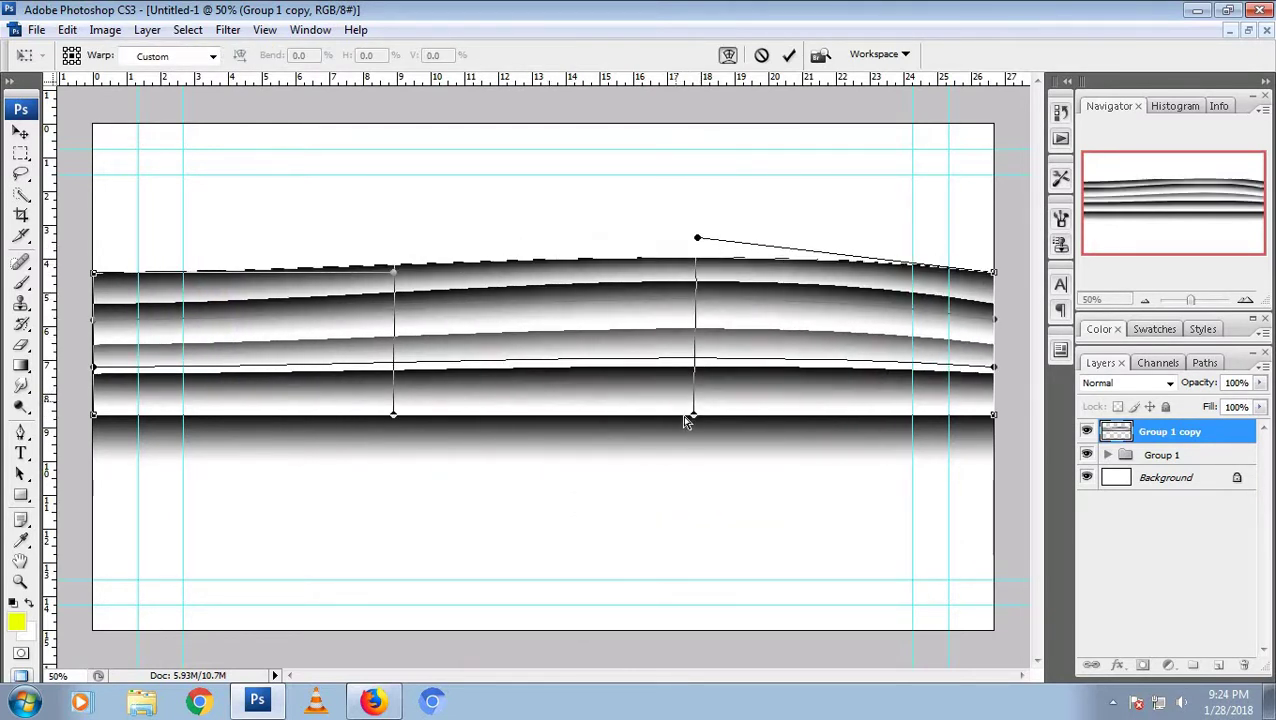
pyautogui.moveTo(688, 416); pyautogui.dragTo(700, 345)
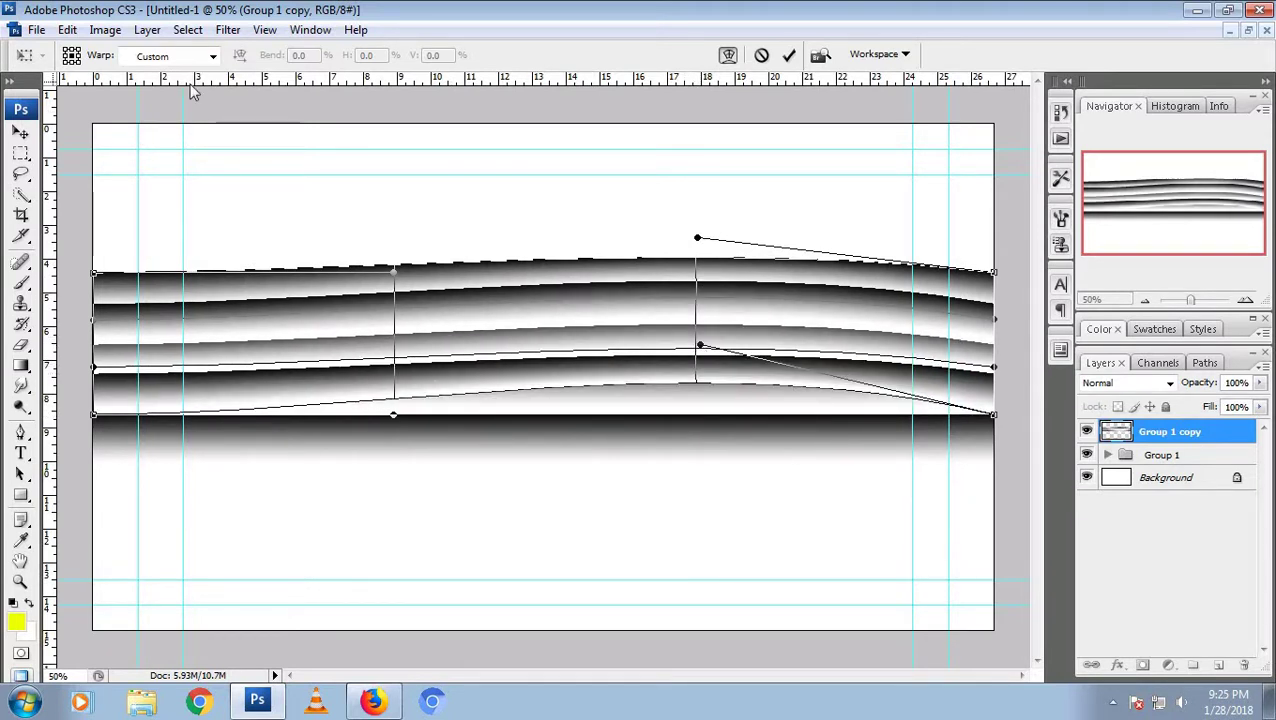
pyautogui.click(200, 55)
pyautogui.click(165, 270)
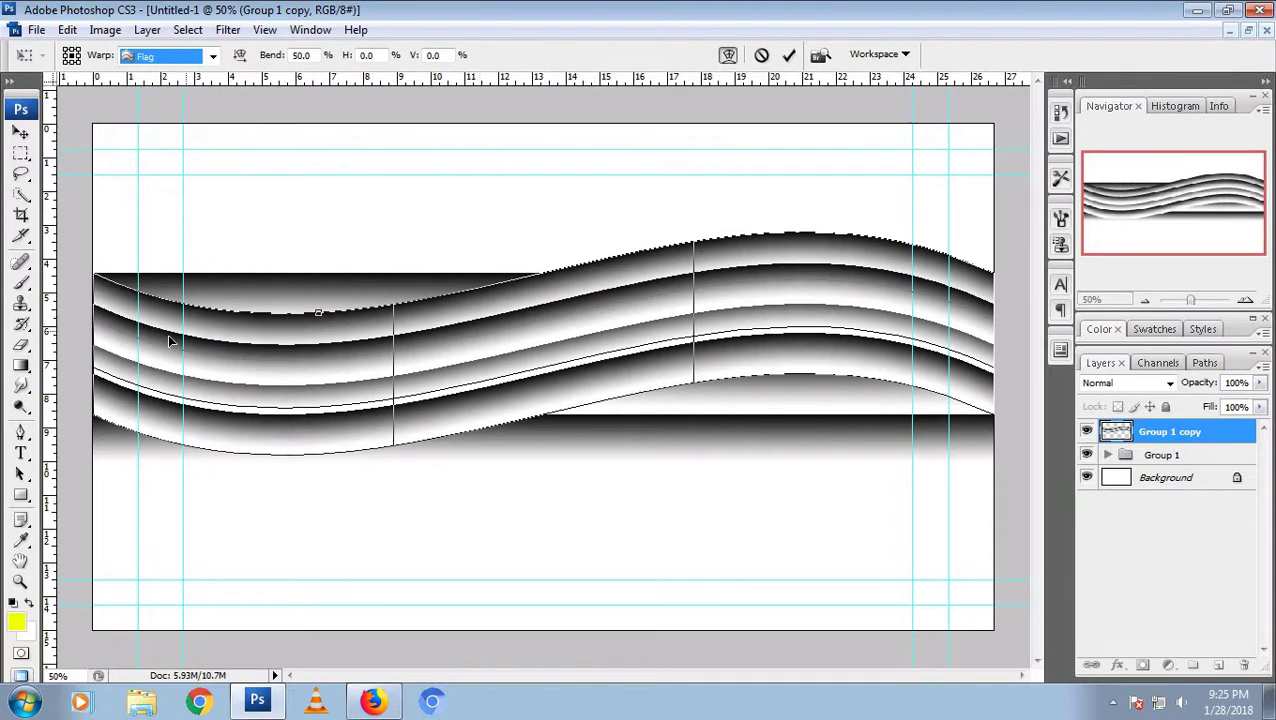
pyautogui.click(988, 419)
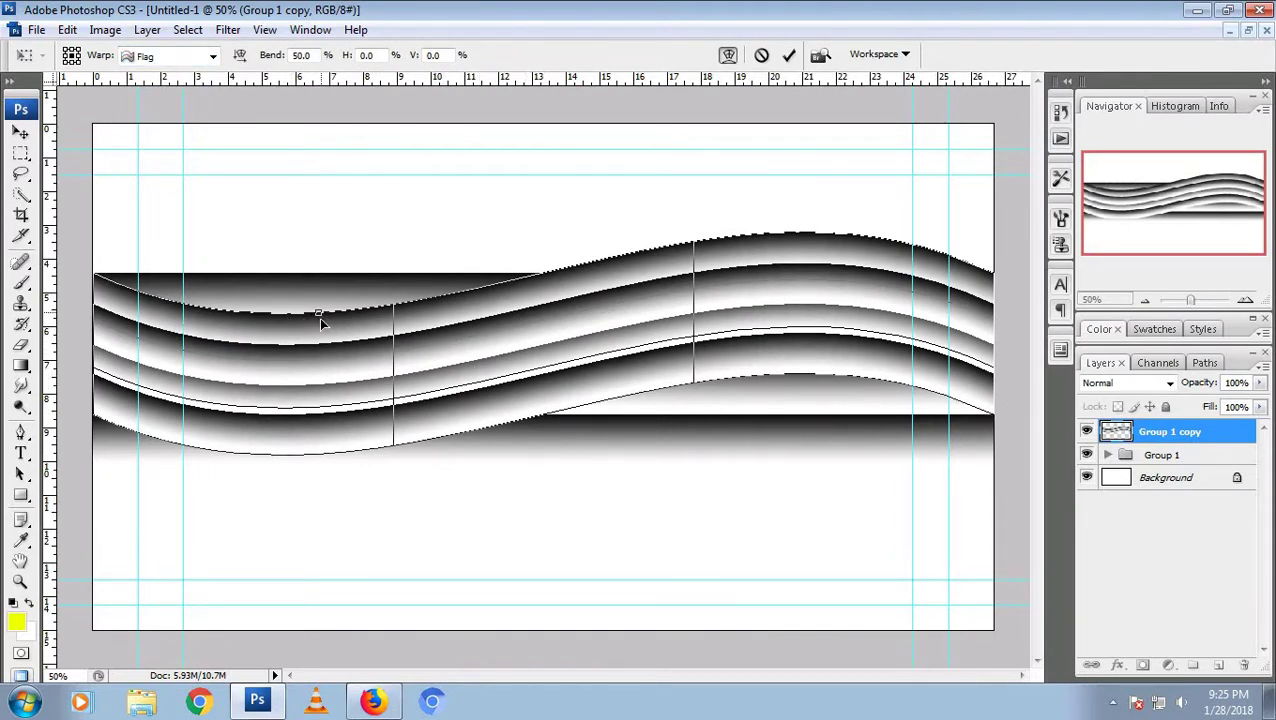
pyautogui.moveTo(320, 321); pyautogui.dragTo(319, 353)
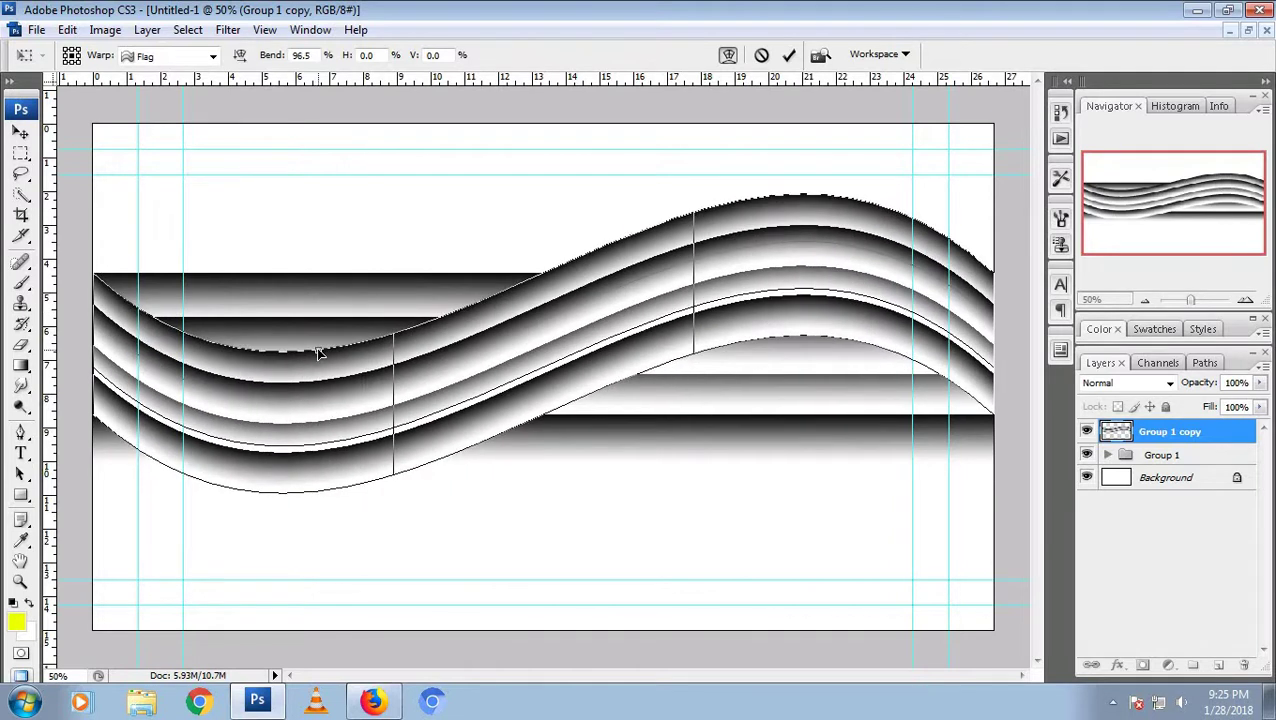
pyautogui.press('Return')
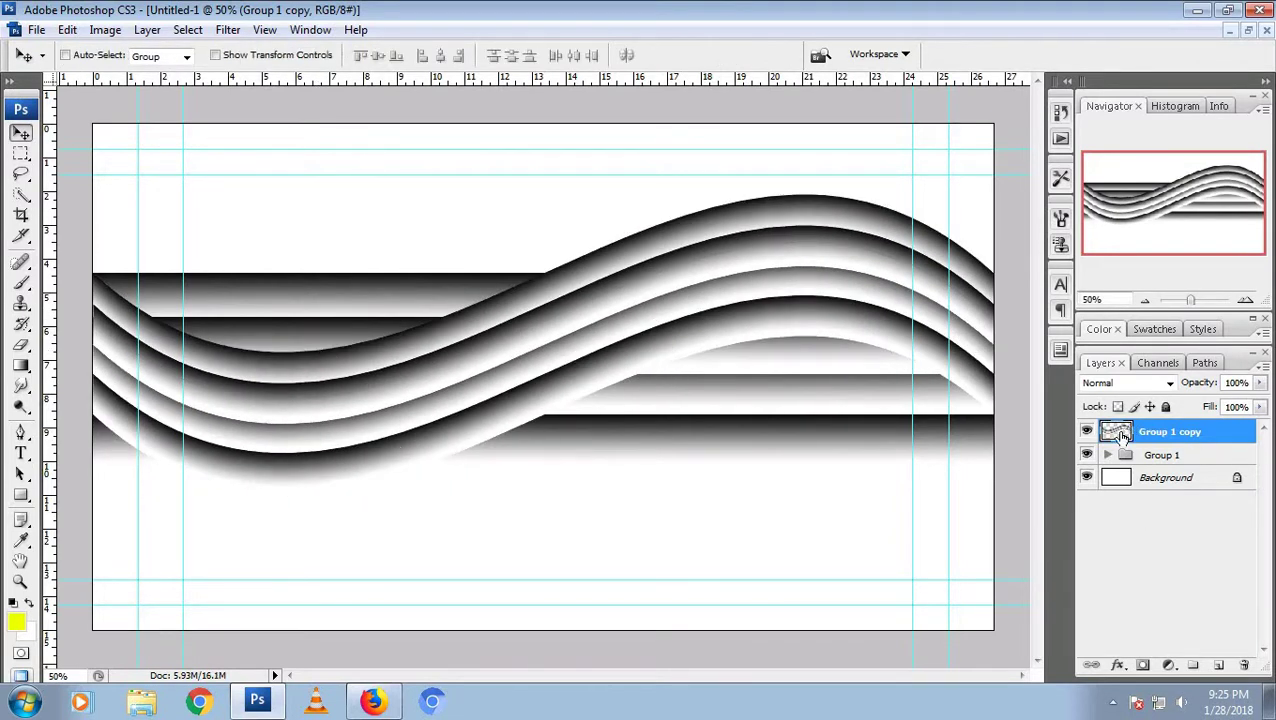
# Hide the straight-stripe Group 1 and move the wave lower on the canvas
pyautogui.click(1087, 455)
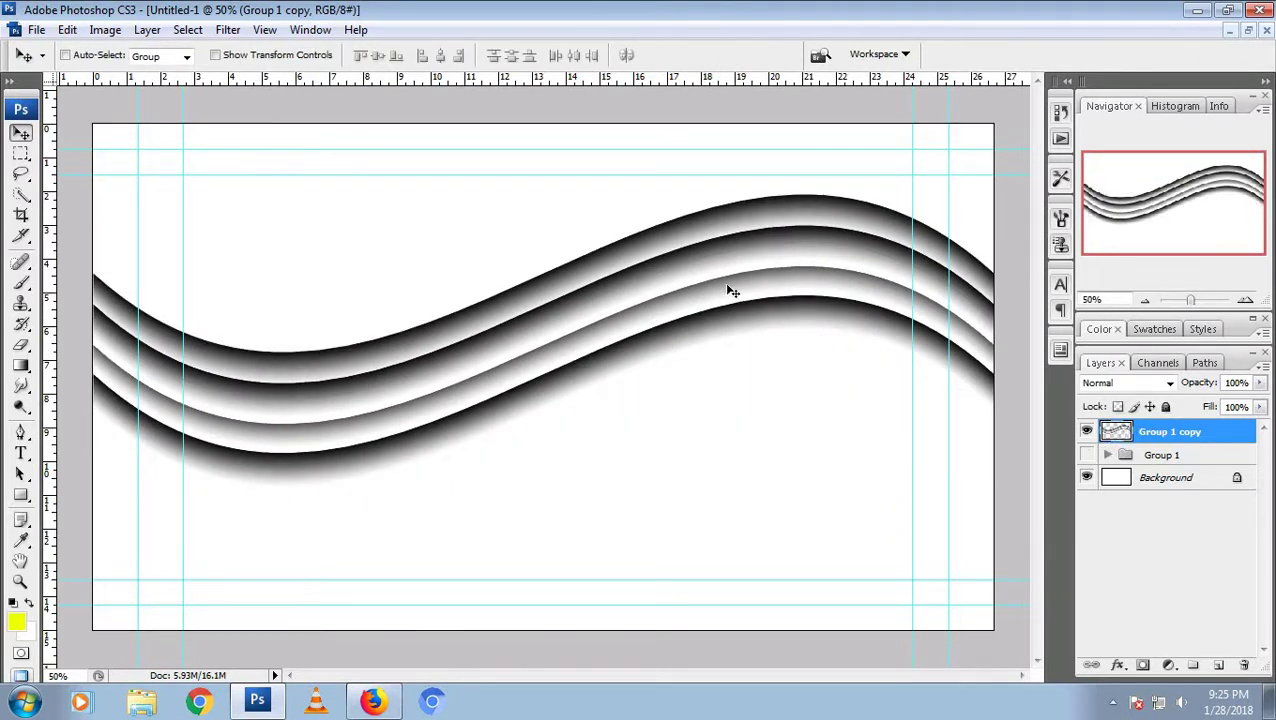
pyautogui.moveTo(727, 285); pyautogui.dragTo(729, 395)
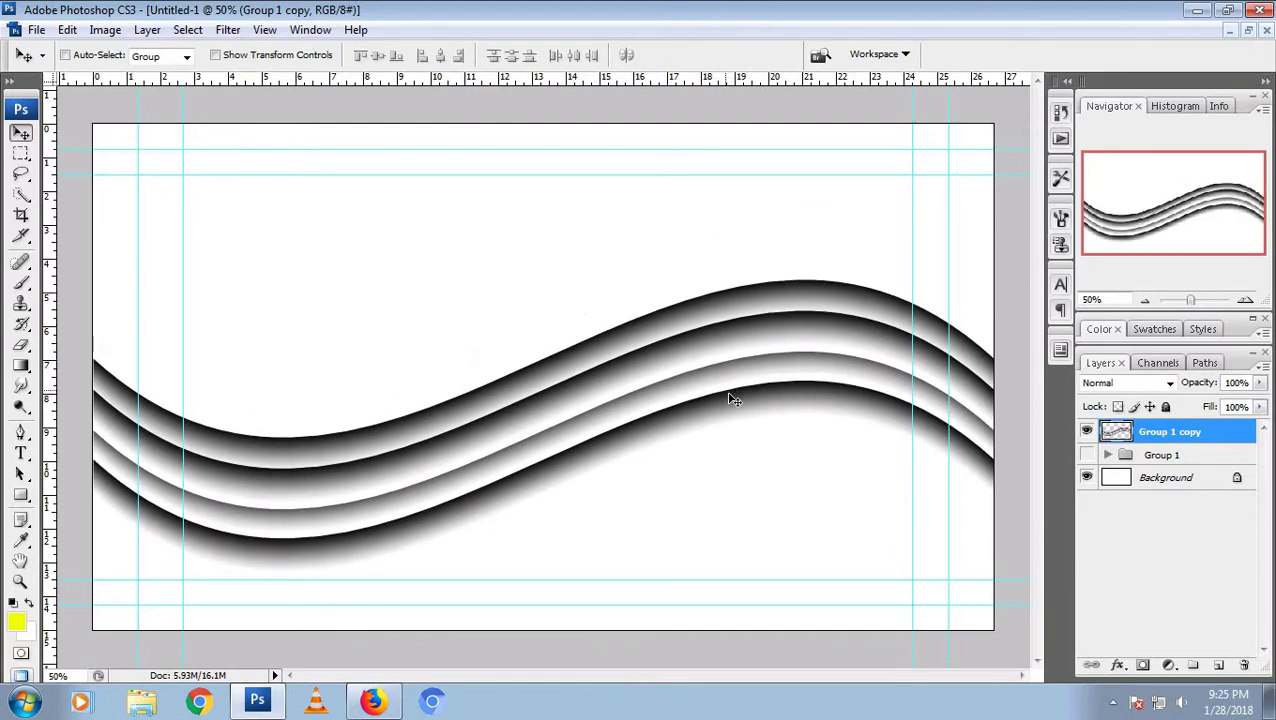
pyautogui.hotkey('ctrl', 't')
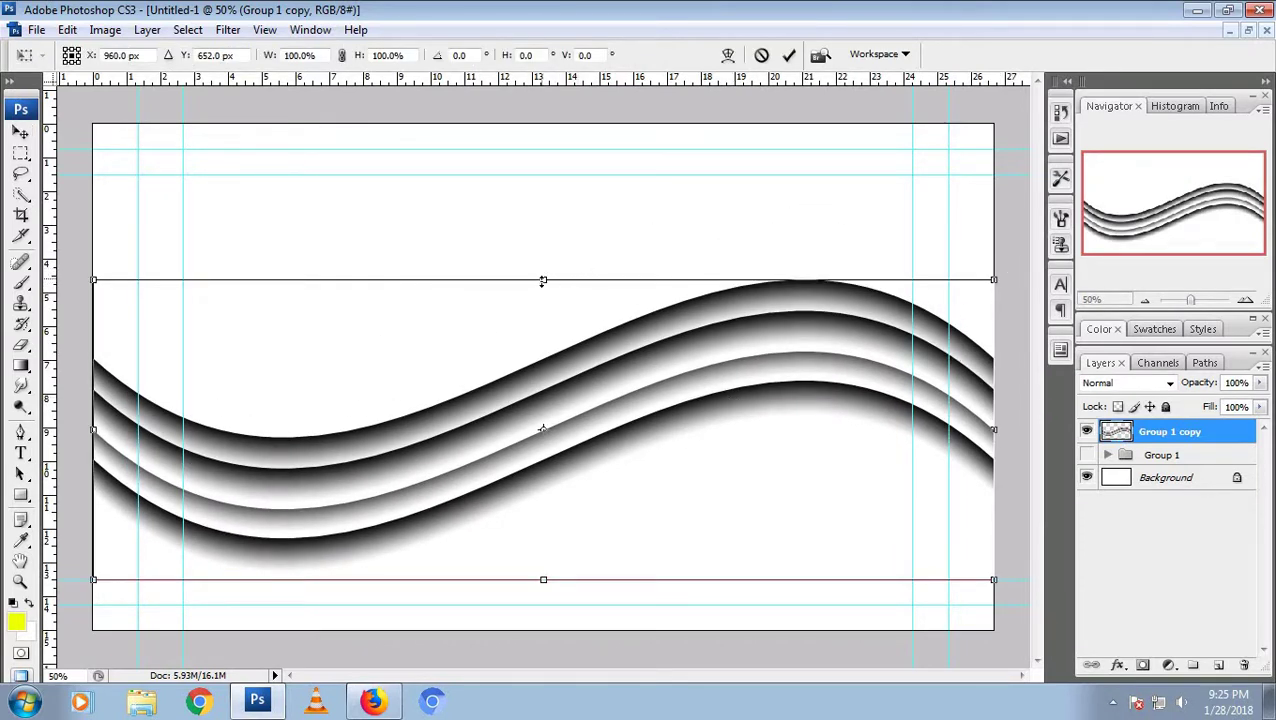
# Squash the wave slightly, then warp its right side up toward the top corner
pyautogui.moveTo(542, 285); pyautogui.dragTo(543, 292)
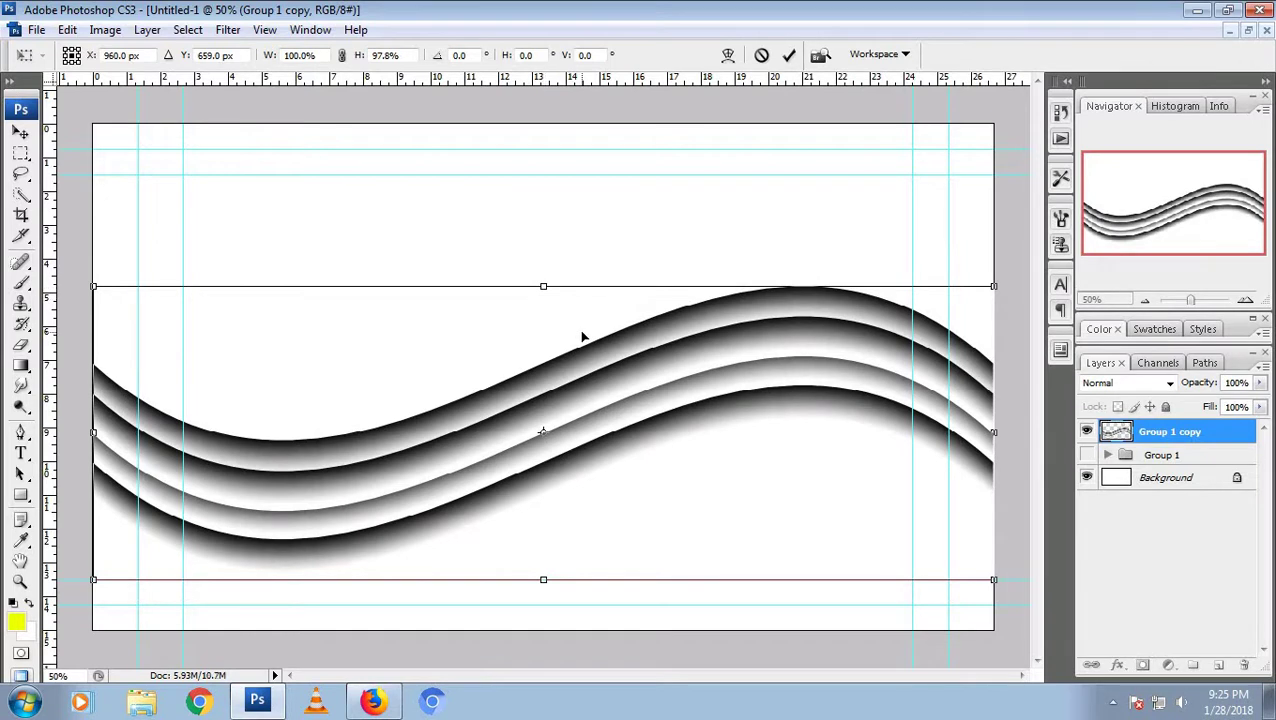
pyautogui.rightClick(607, 370)
pyautogui.click(641, 509)
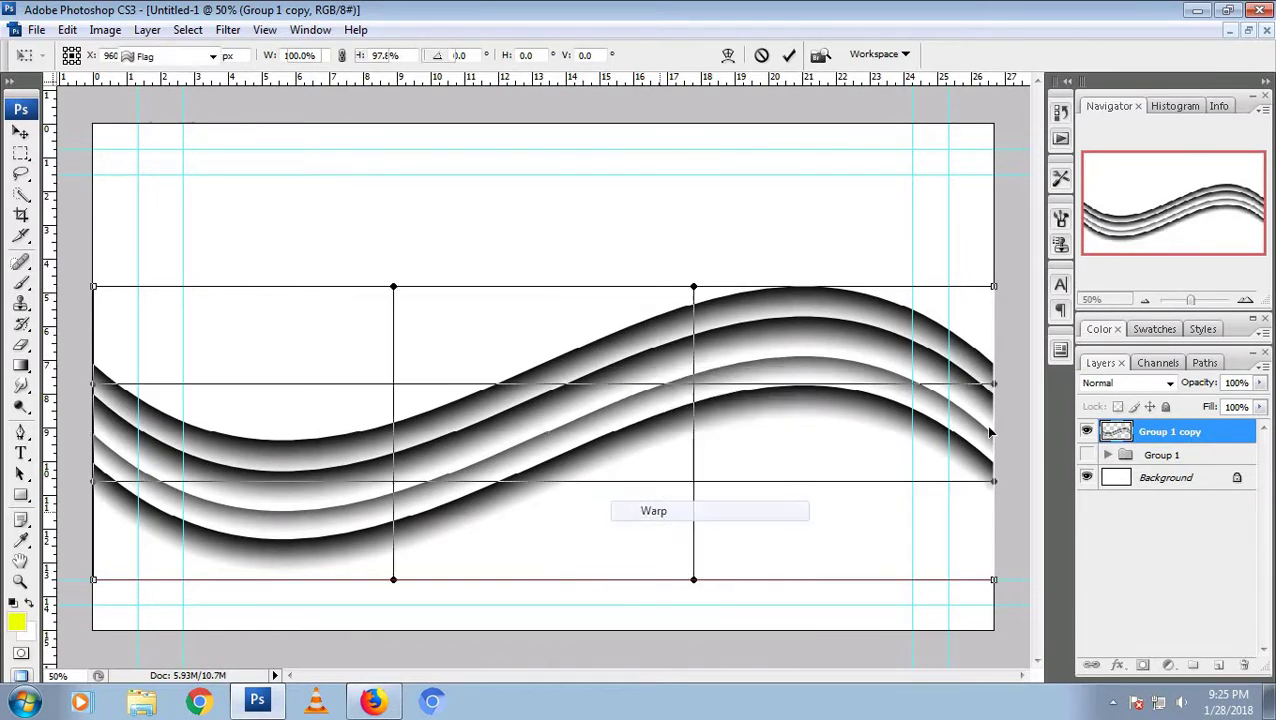
pyautogui.moveTo(995, 265); pyautogui.dragTo(1008, 118)
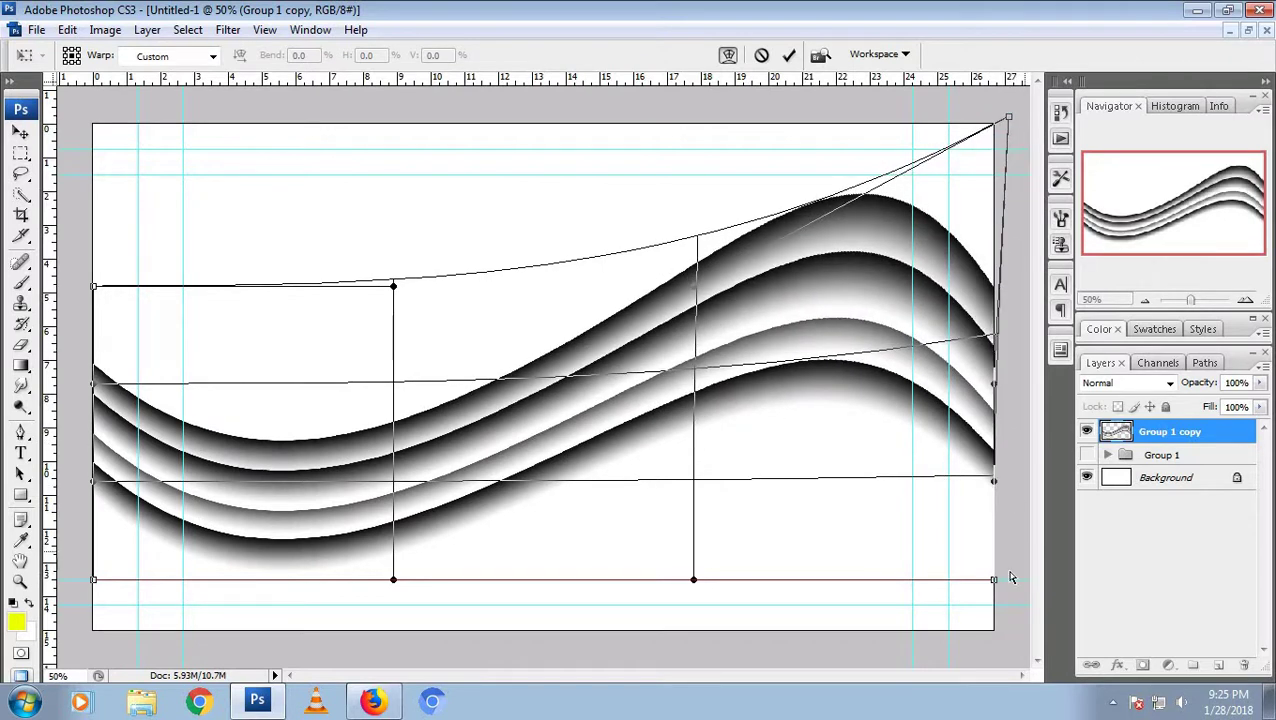
pyautogui.moveTo(993, 580); pyautogui.dragTo(1003, 638)
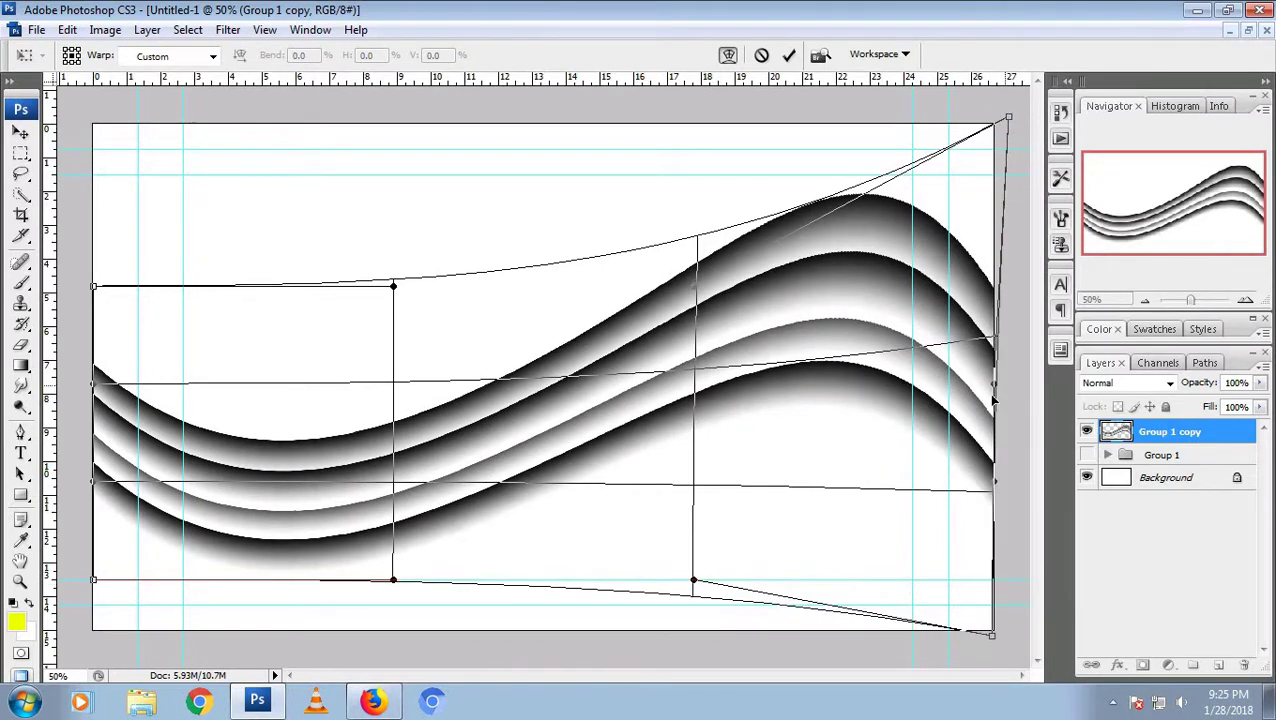
pyautogui.moveTo(993, 383); pyautogui.dragTo(1005, 385)
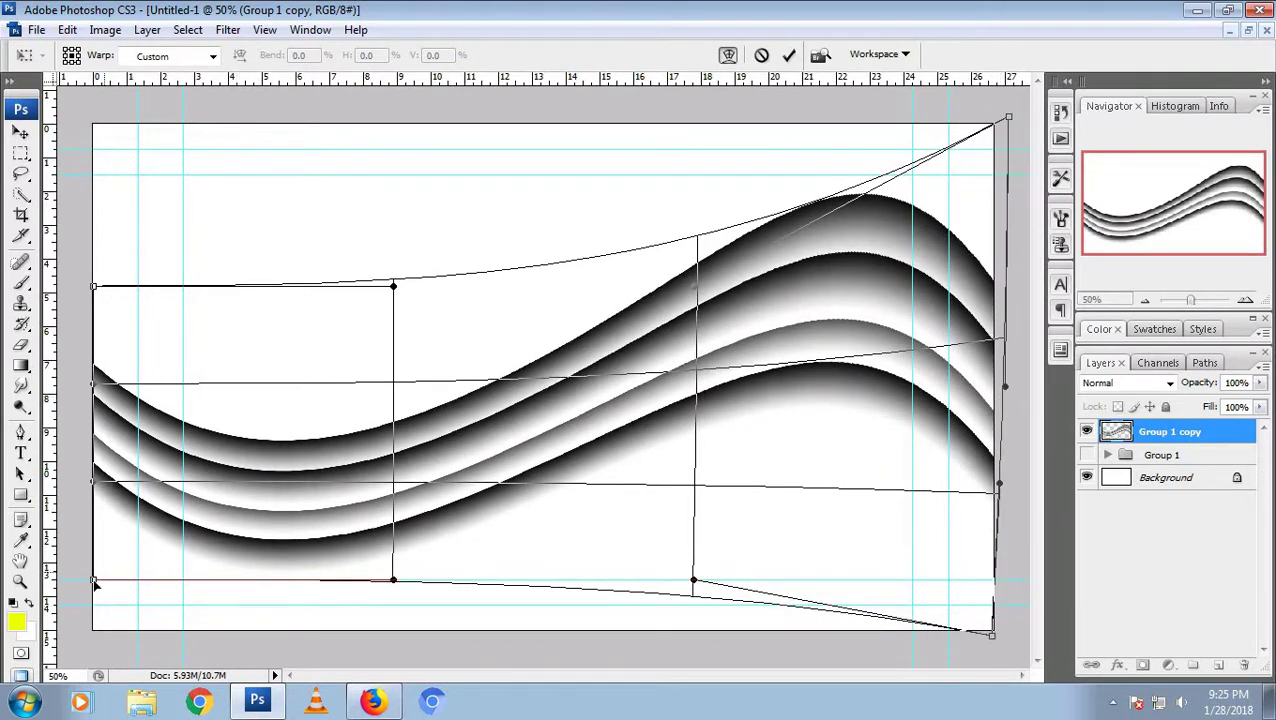
# Reshape the wave's left corner and curves, commit the warp, and shift it down slightly
pyautogui.moveTo(93, 580)
pyautogui.mouseDown()
pyautogui.moveTo(92, 543)
pyautogui.moveTo(86, 636)
pyautogui.mouseUp()
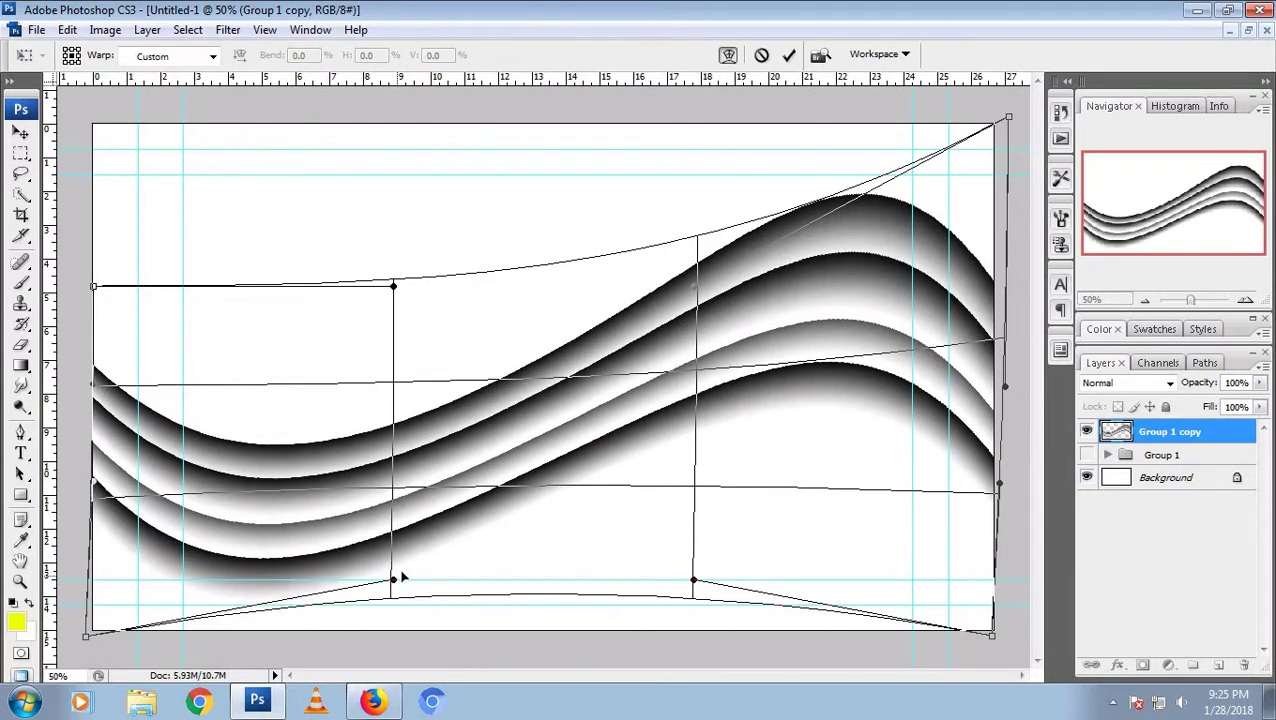
pyautogui.moveTo(405, 566); pyautogui.dragTo(413, 546)
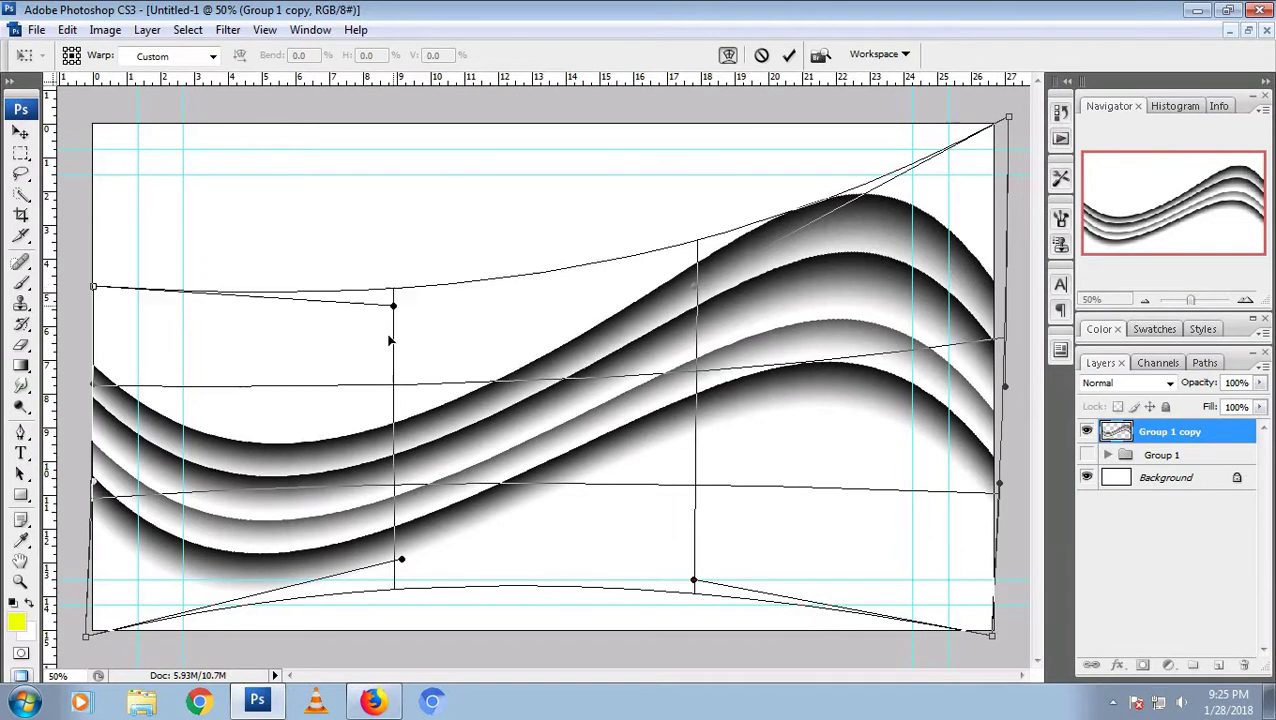
pyautogui.moveTo(394, 286); pyautogui.dragTo(390, 343)
pyautogui.press('Return')
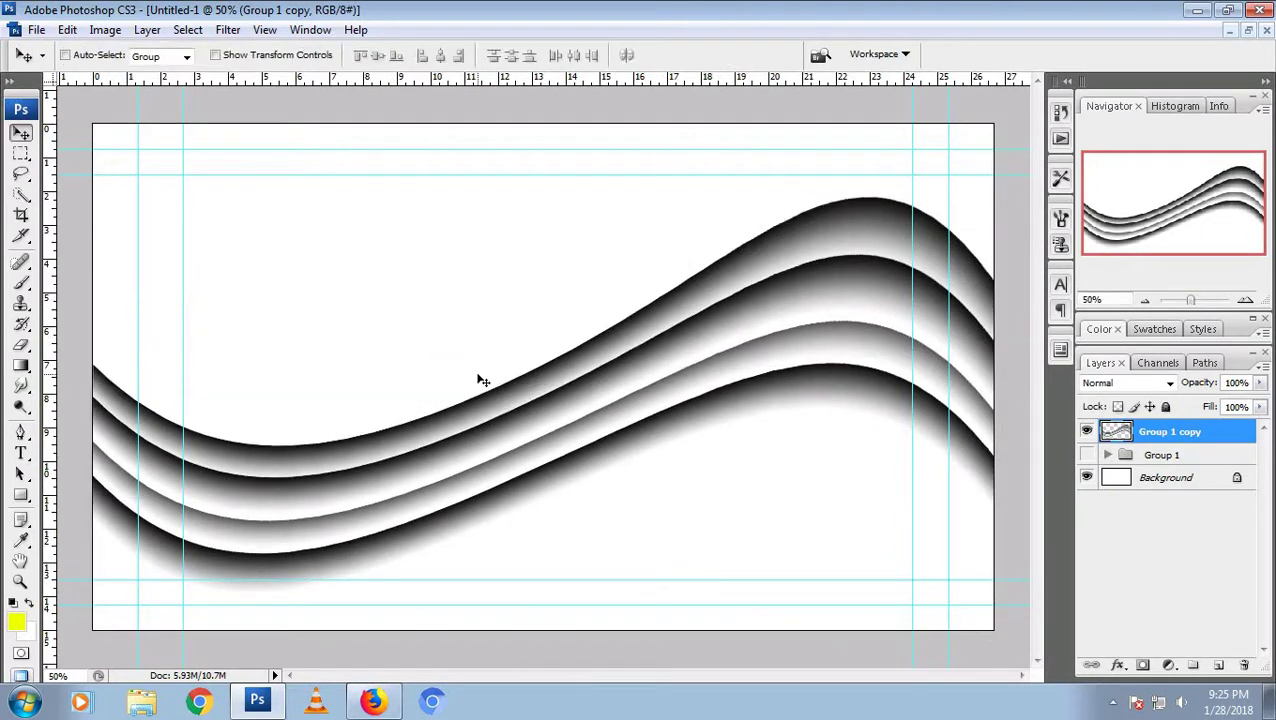
pyautogui.moveTo(597, 370); pyautogui.dragTo(597, 386)
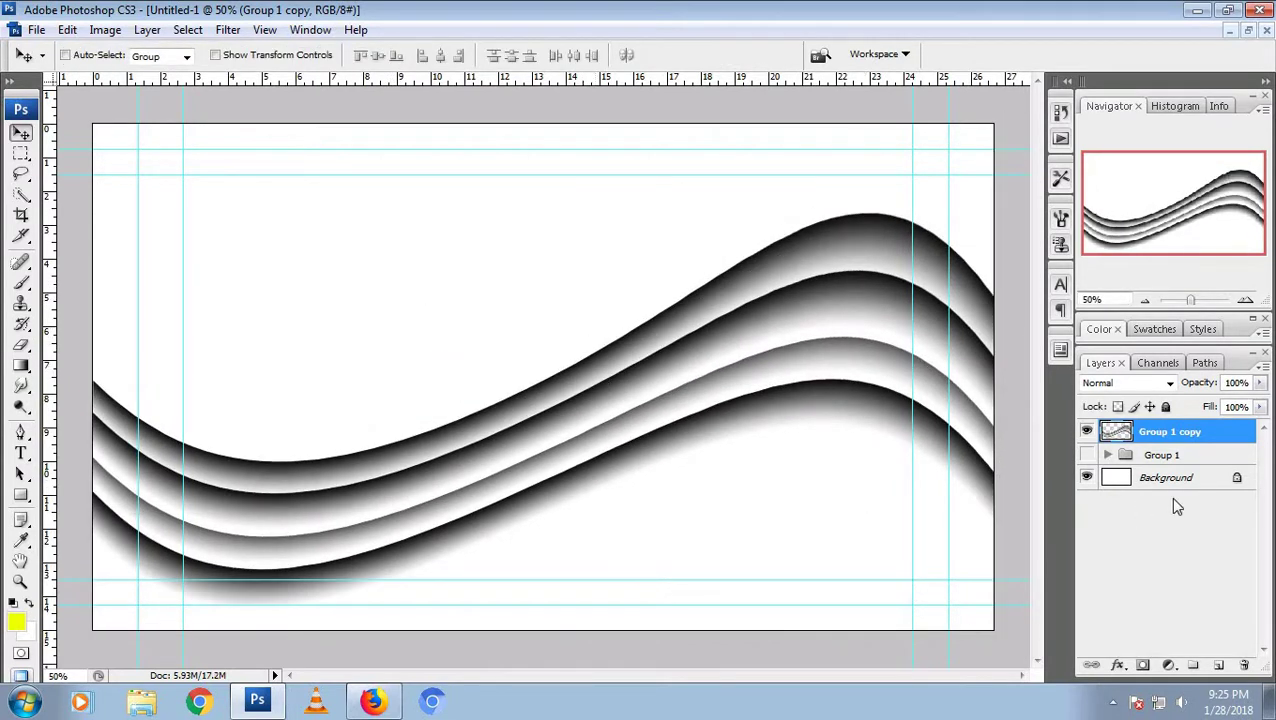
# Apply a Motion Blur of 166 pixels at a 22° angle to the wave
pyautogui.click(228, 31)
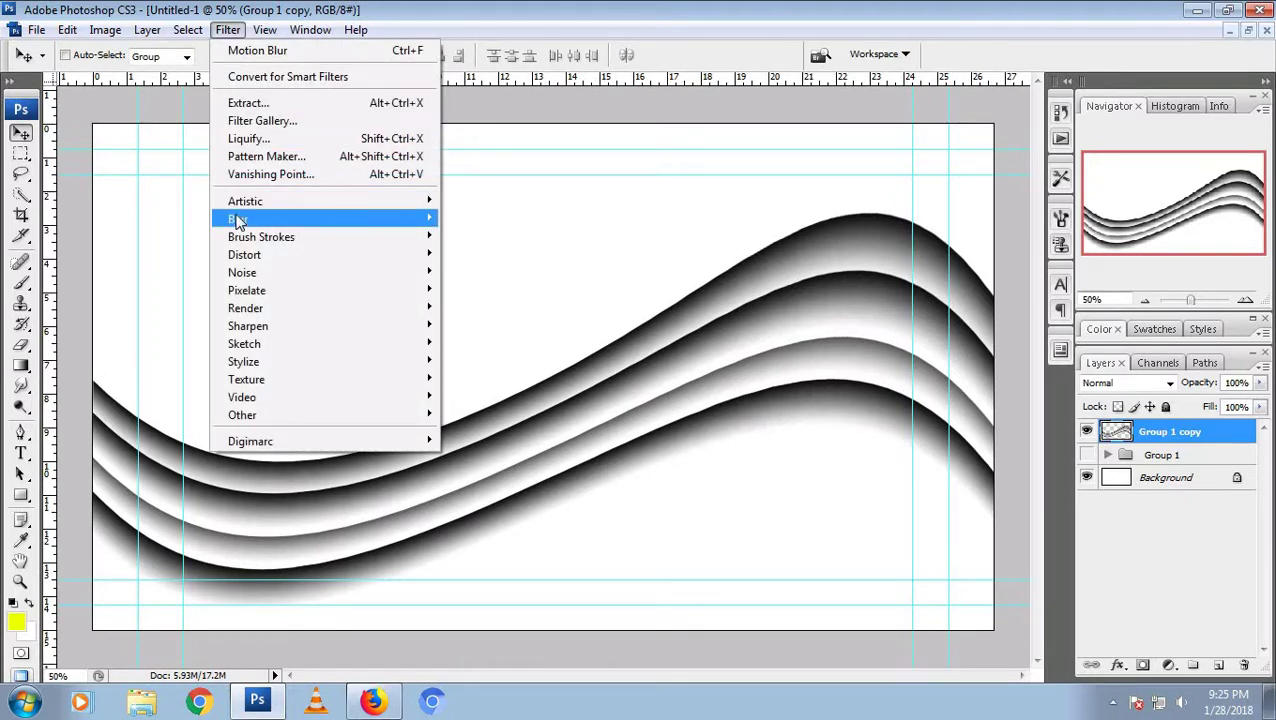
pyautogui.moveTo(238, 219)
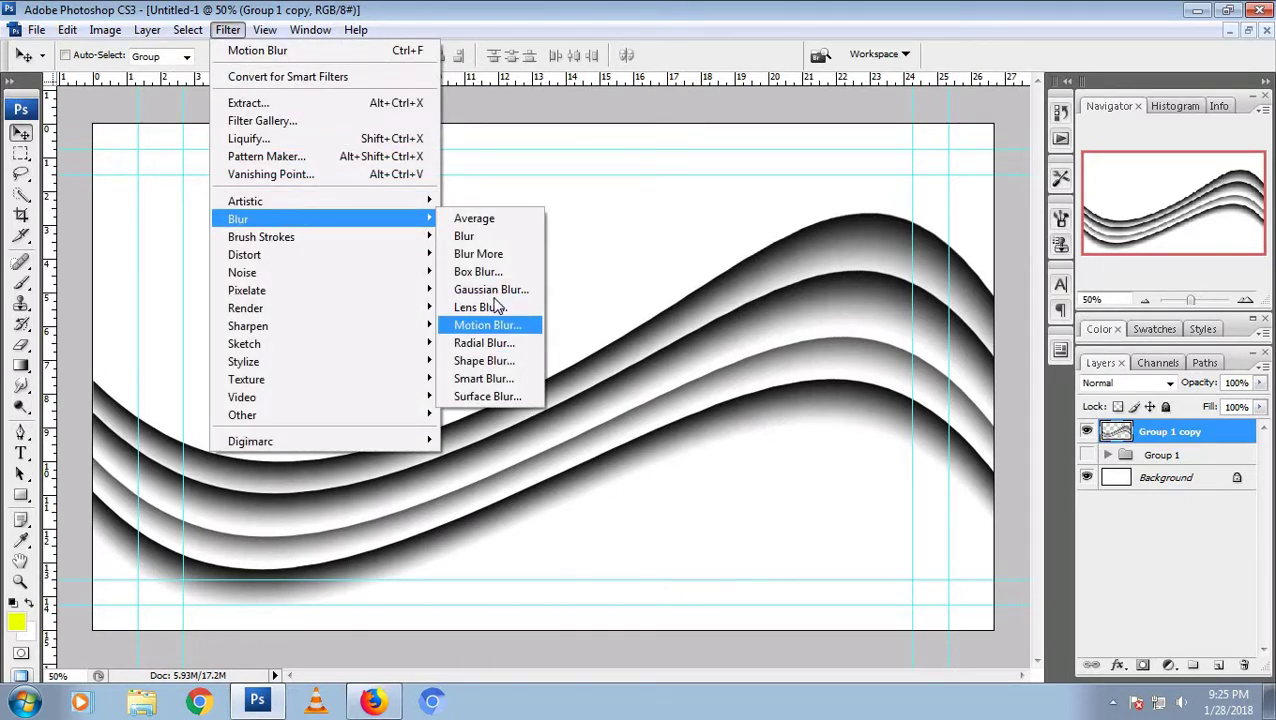
pyautogui.click(490, 326)
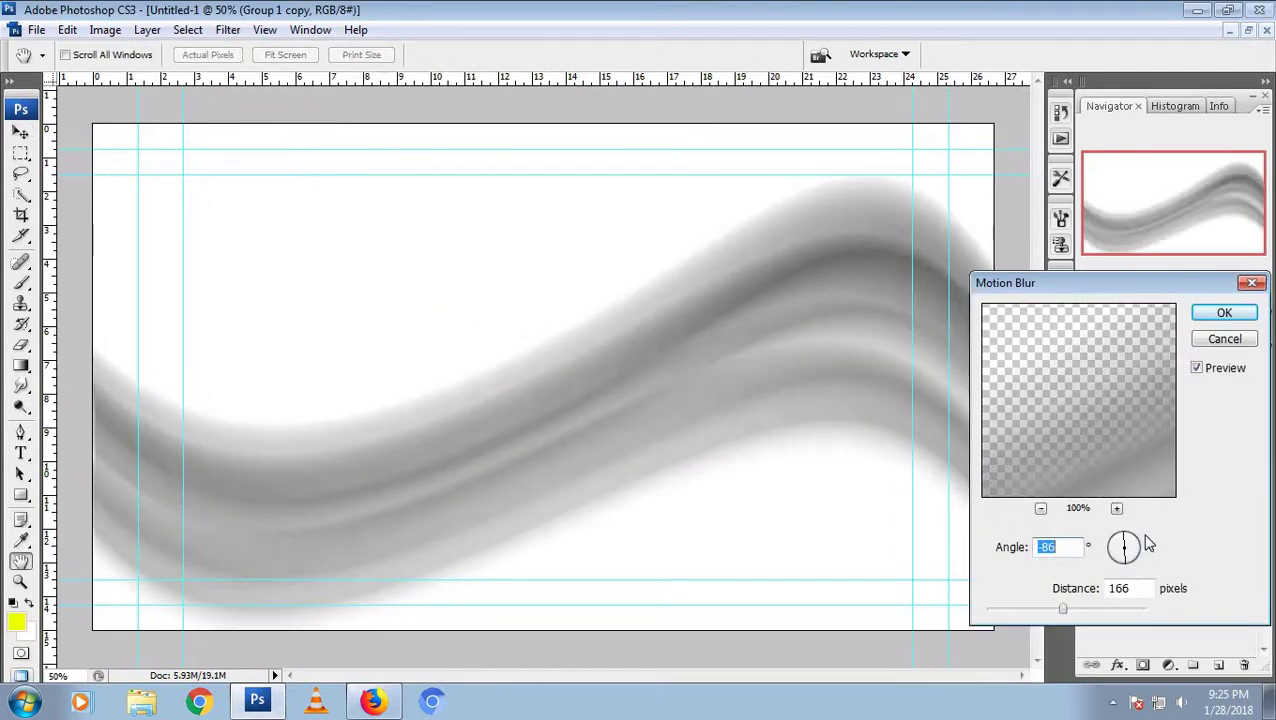
pyautogui.moveTo(1130, 543); pyautogui.dragTo(1143, 556)
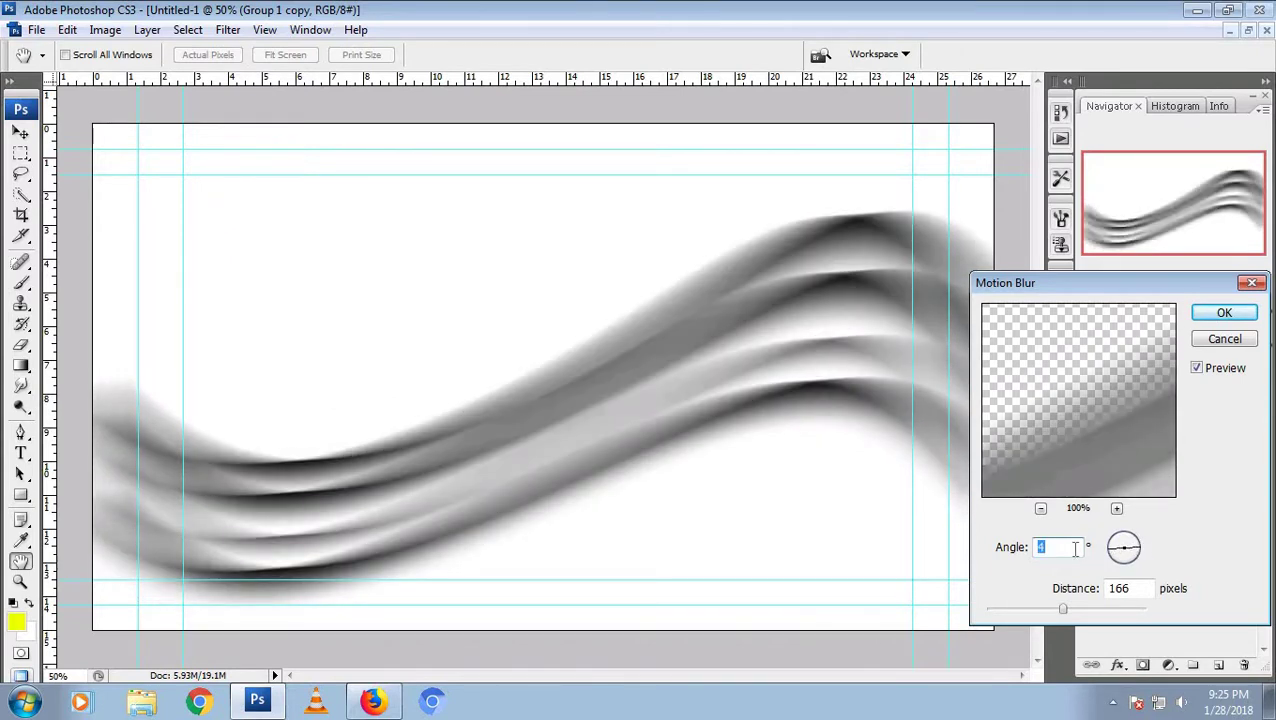
pyautogui.press('Down')
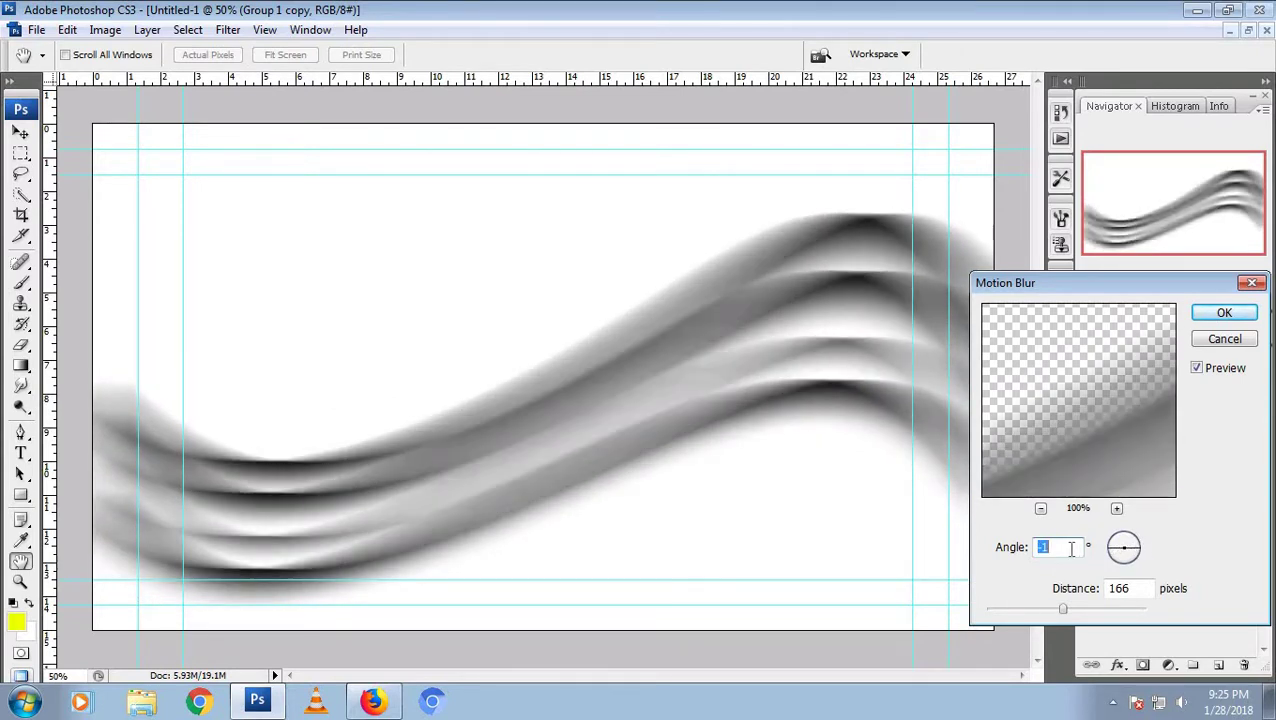
pyautogui.press('Down')
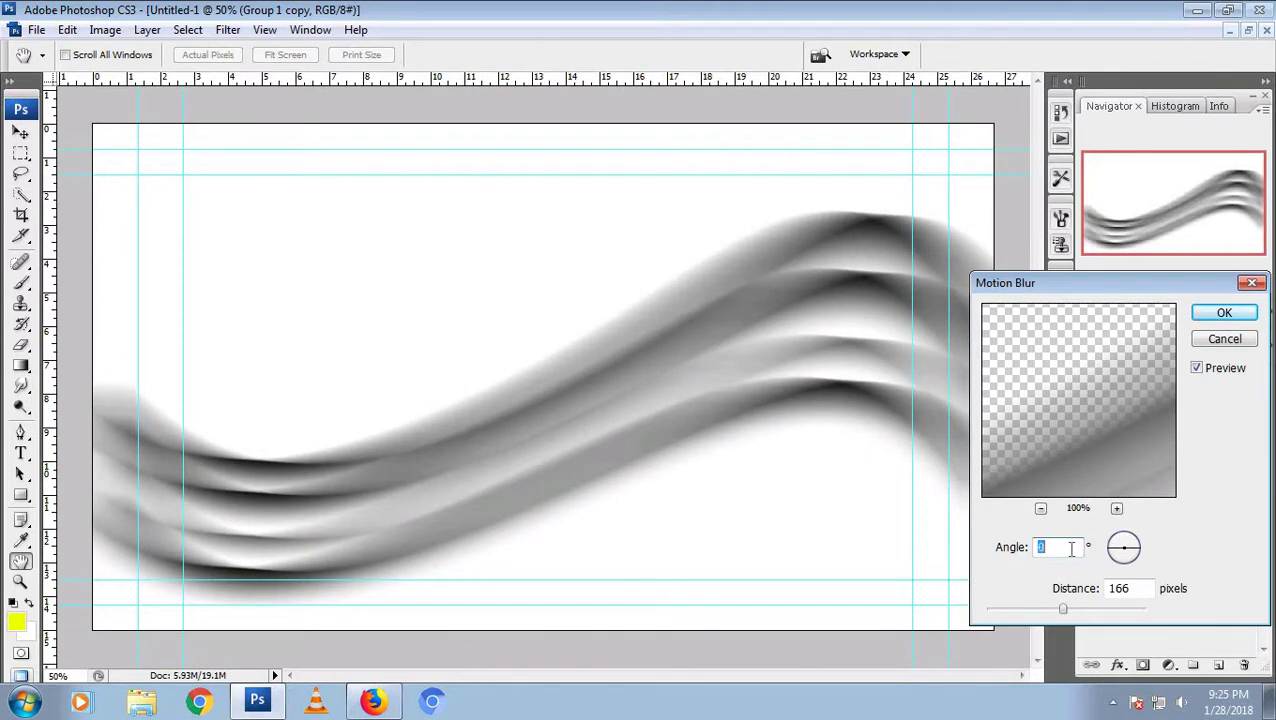
pyautogui.press('Down')
pyautogui.press('Up')
pyautogui.press('Up')
pyautogui.press('Up')
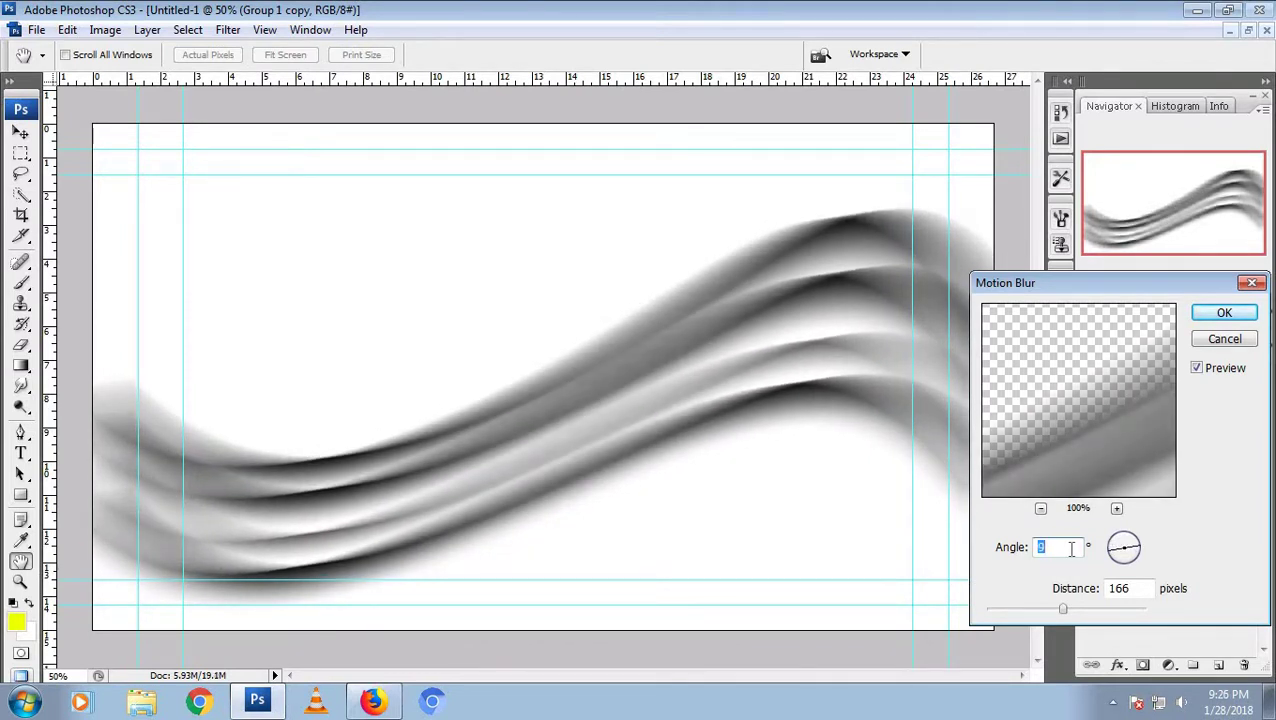
pyautogui.press('Up')
pyautogui.press('Up')
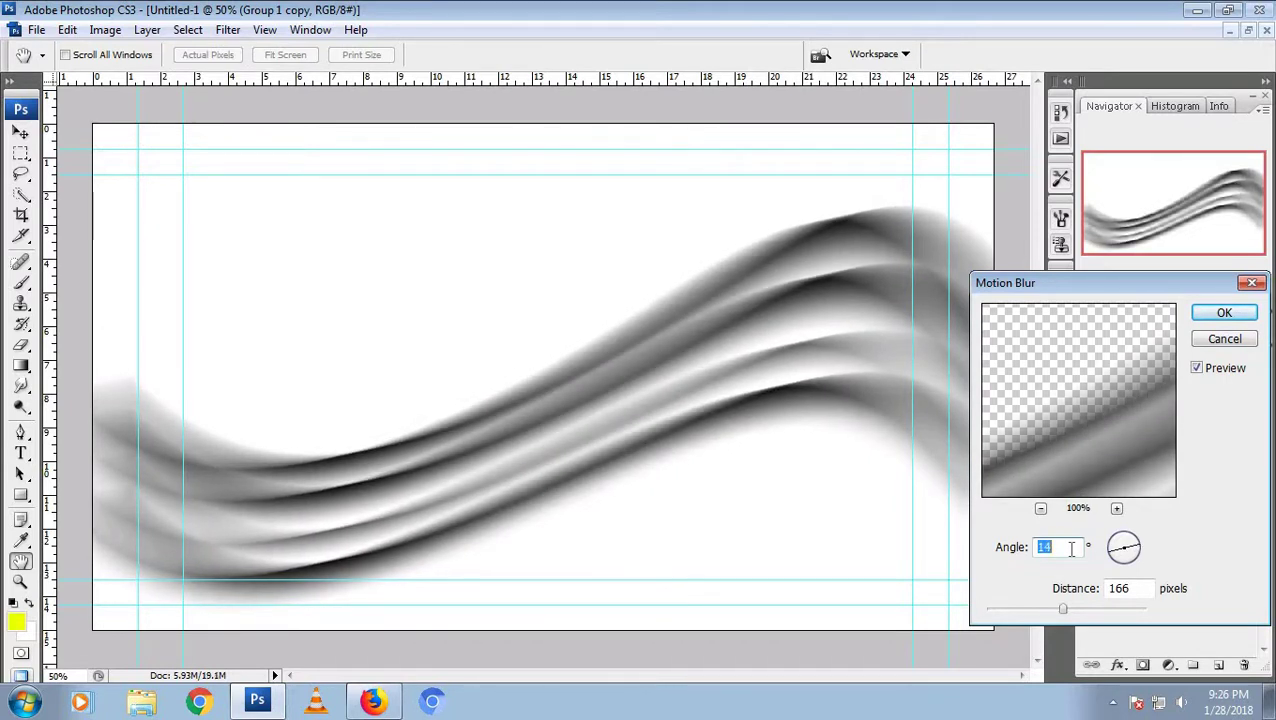
pyautogui.press('Up')
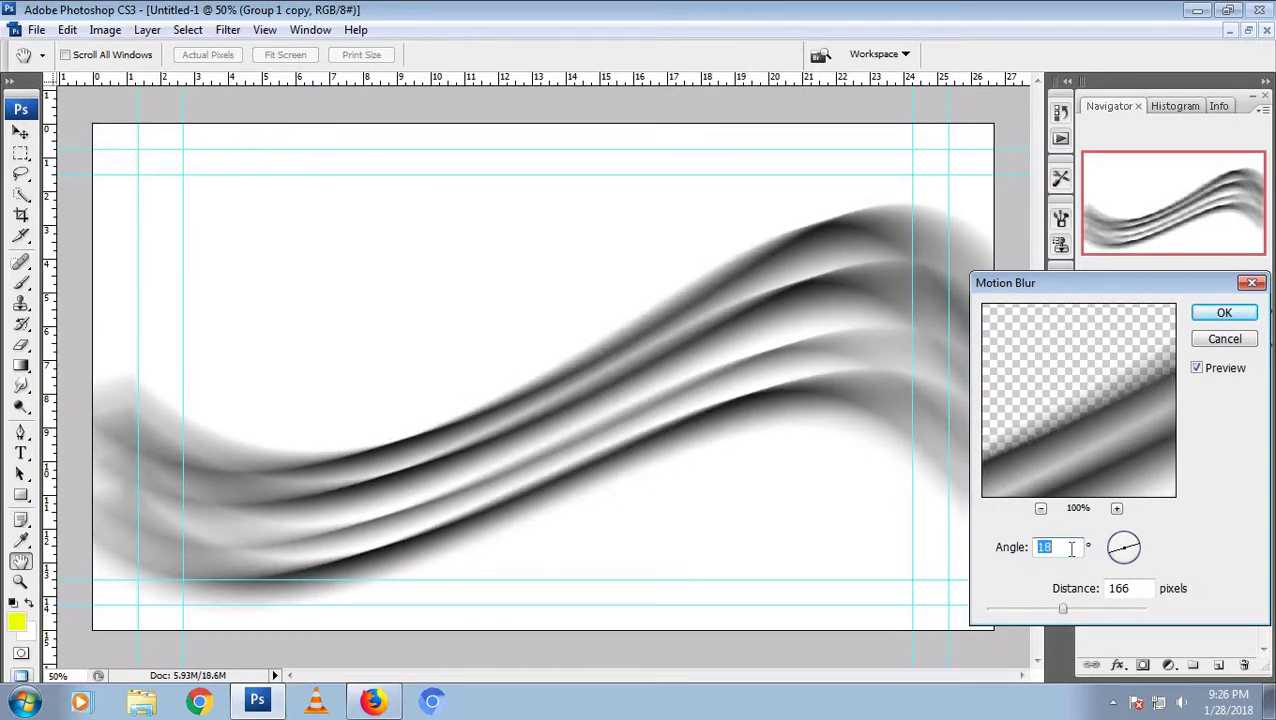
pyautogui.press('Up')
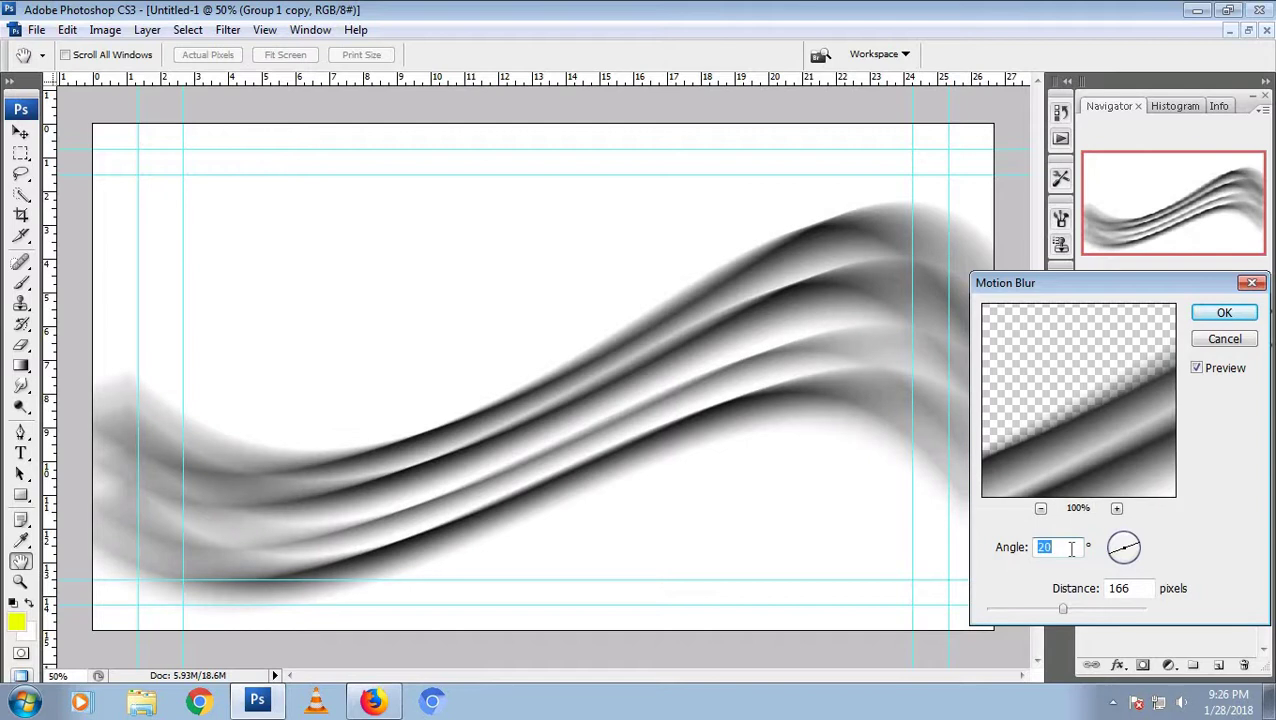
pyautogui.press('Up')
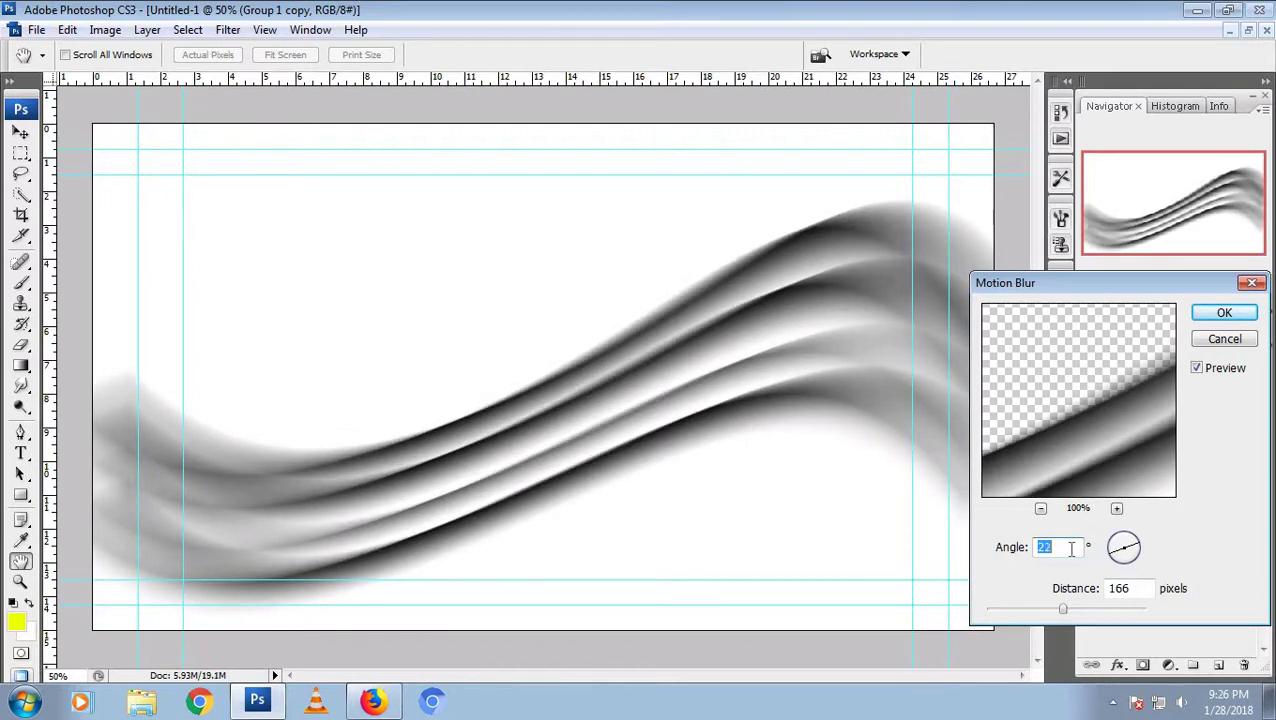
pyautogui.press('Return')
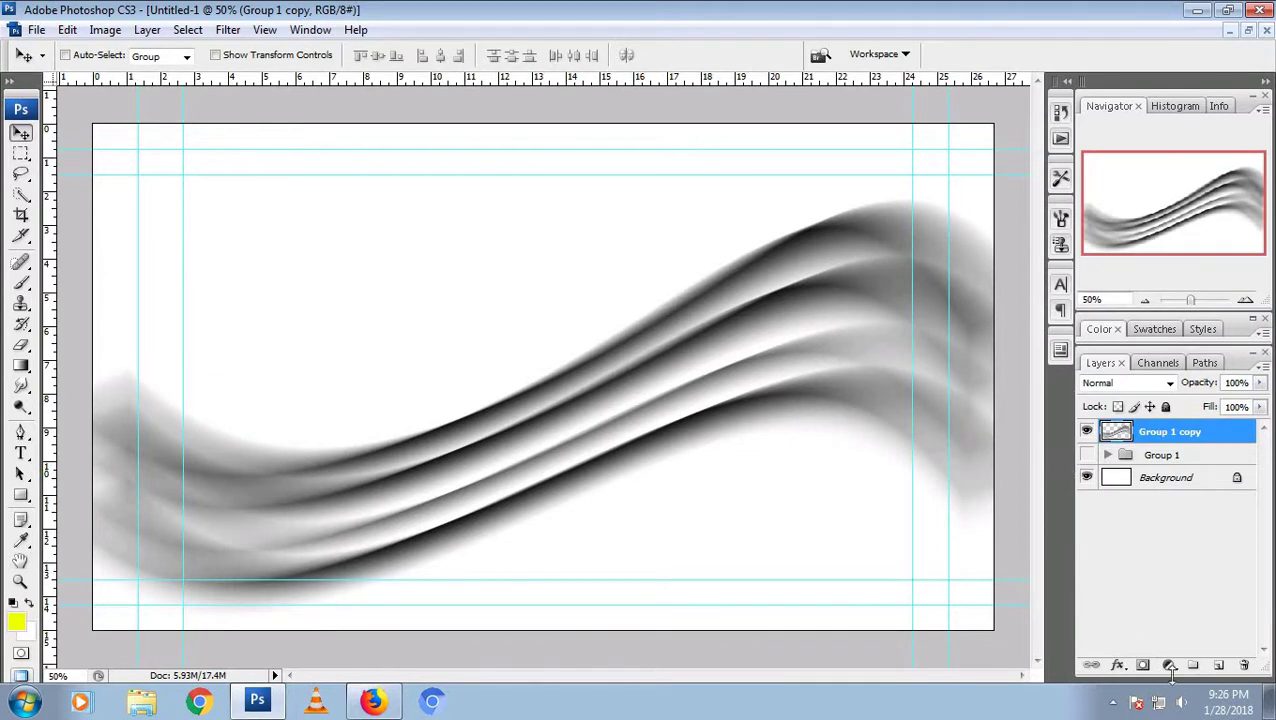
# Add Layer 2, set the foreground to yellow #eaff00, and load the wave's outline as a selection
pyautogui.click(1218, 666)
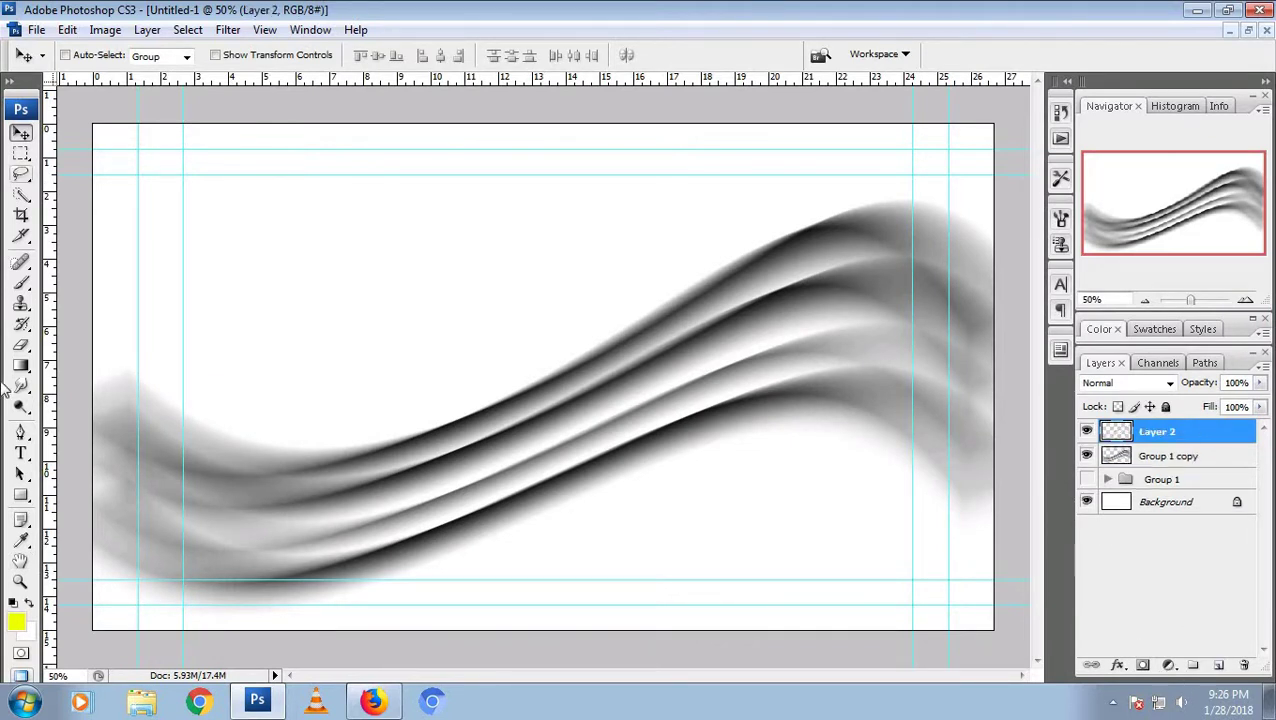
pyautogui.click(18, 624)
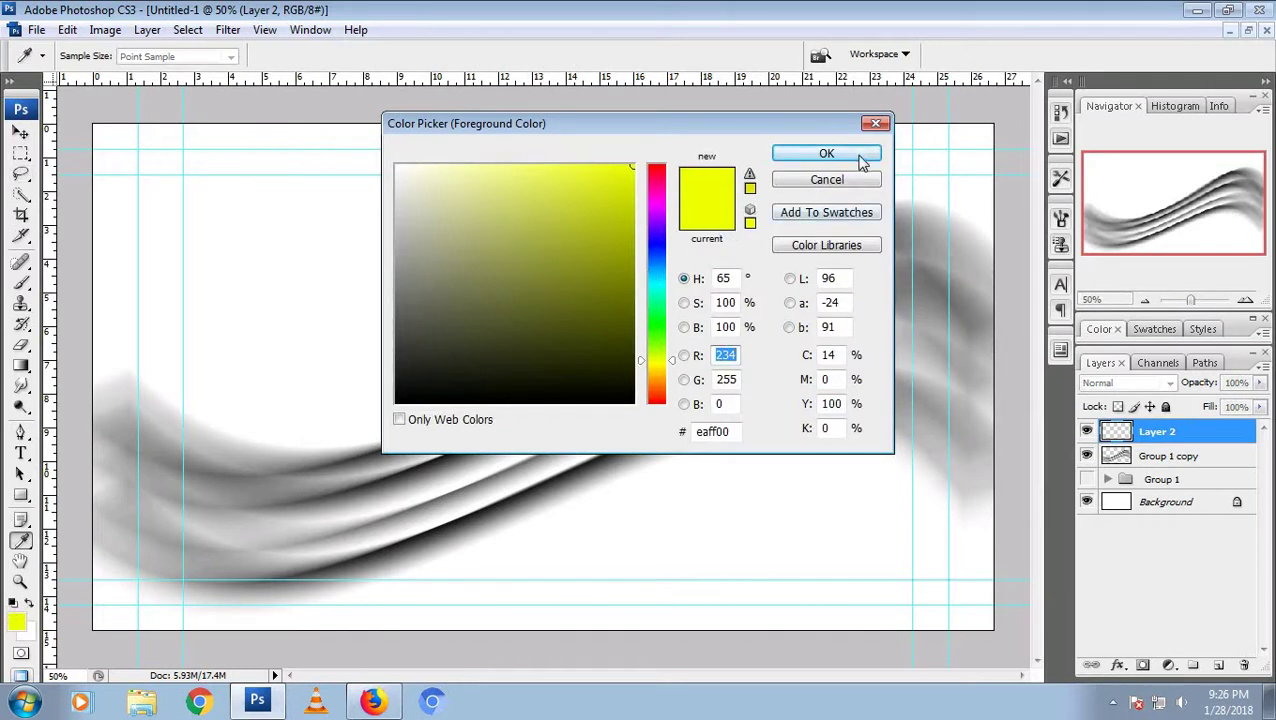
pyautogui.click(858, 179)
pyautogui.press('b')
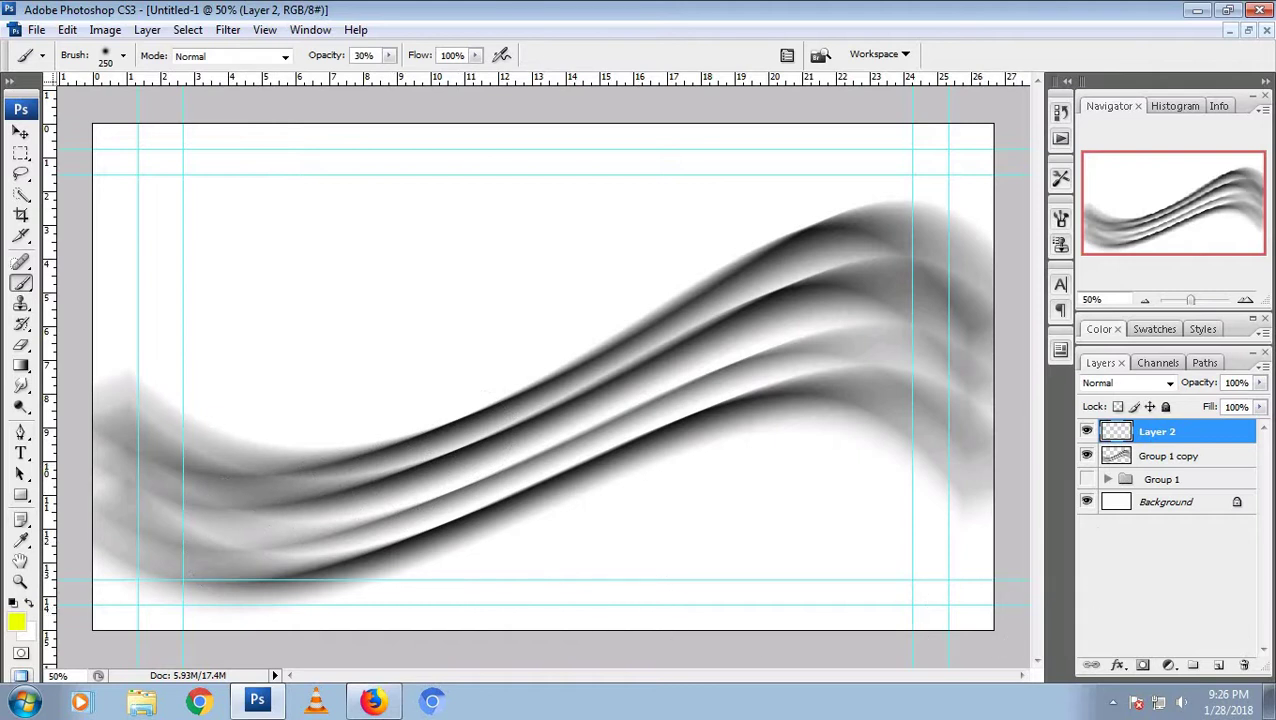
pyautogui.keyDown('ctrl'); pyautogui.click(1116, 460); pyautogui.keyUp('ctrl')
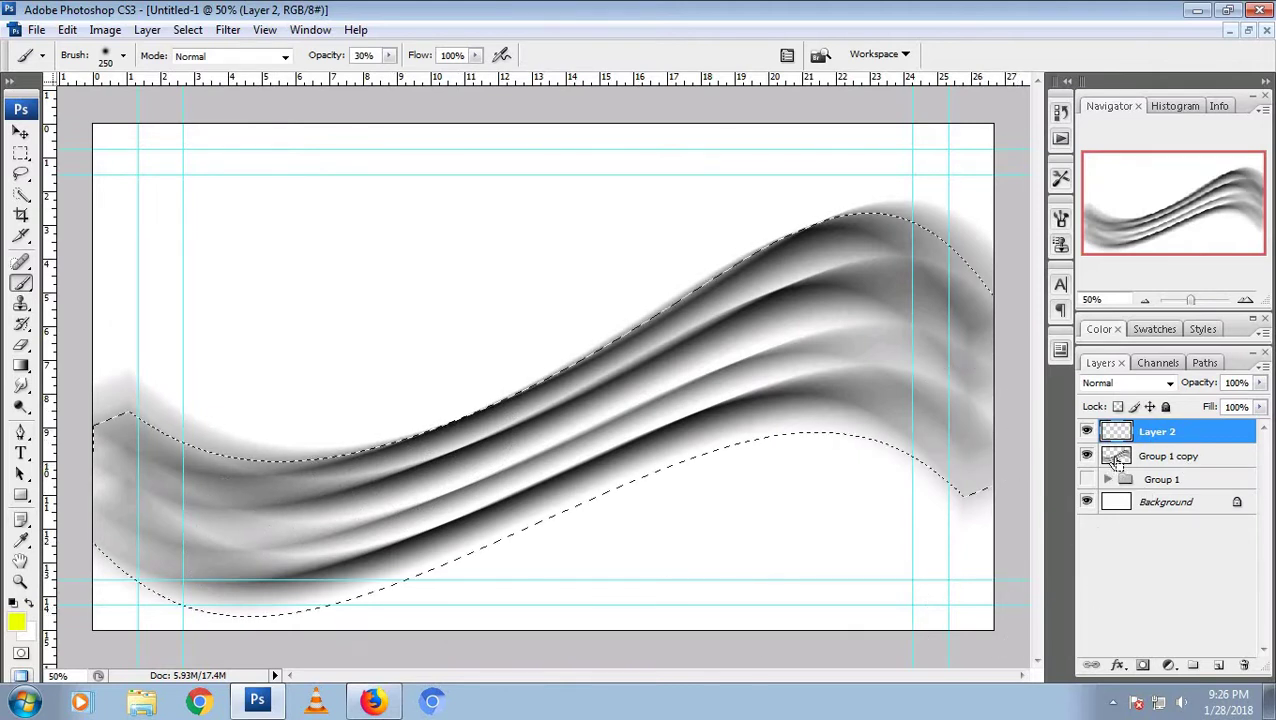
pyautogui.click(1160, 456)
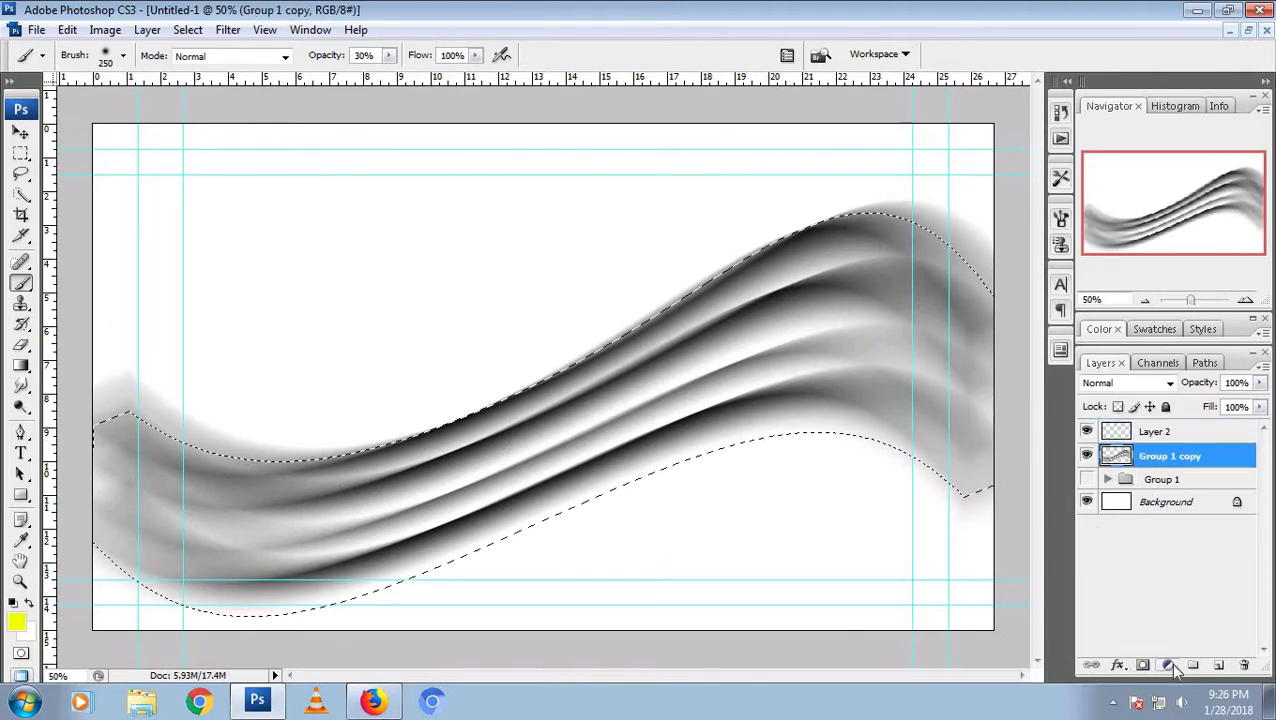
# Add a colorizing Hue/Saturation layer: Saturation 63, Lightness -6, hue shifted toward orange-red
pyautogui.click(1167, 666)
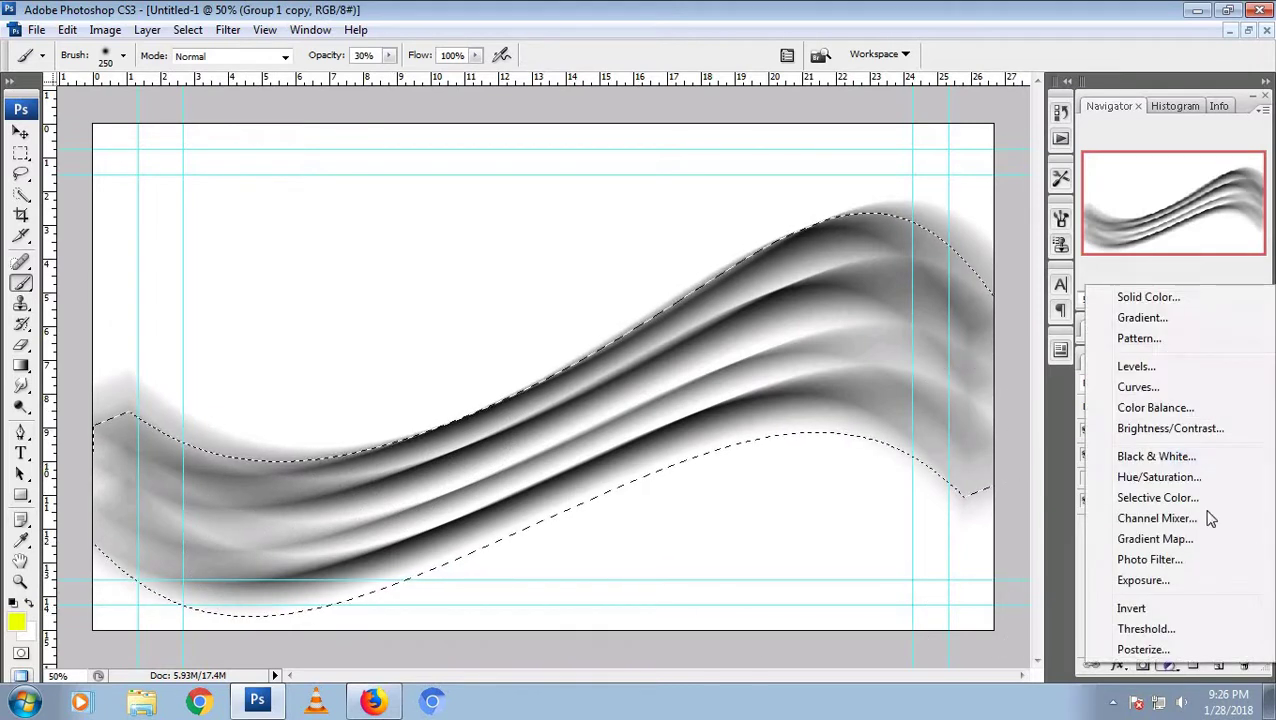
pyautogui.click(1157, 477)
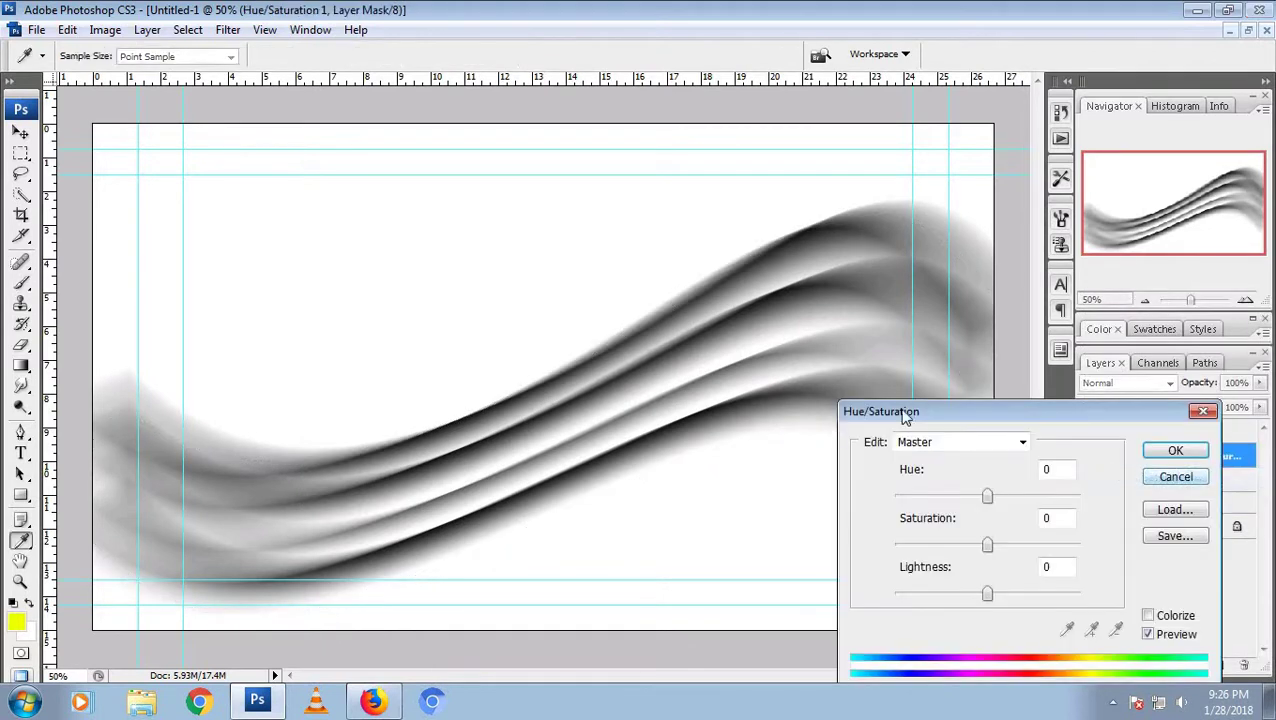
pyautogui.click(1149, 616)
pyautogui.moveTo(942, 550)
pyautogui.mouseDown()
pyautogui.moveTo(988, 549)
pyautogui.moveTo(971, 547)
pyautogui.mouseUp()
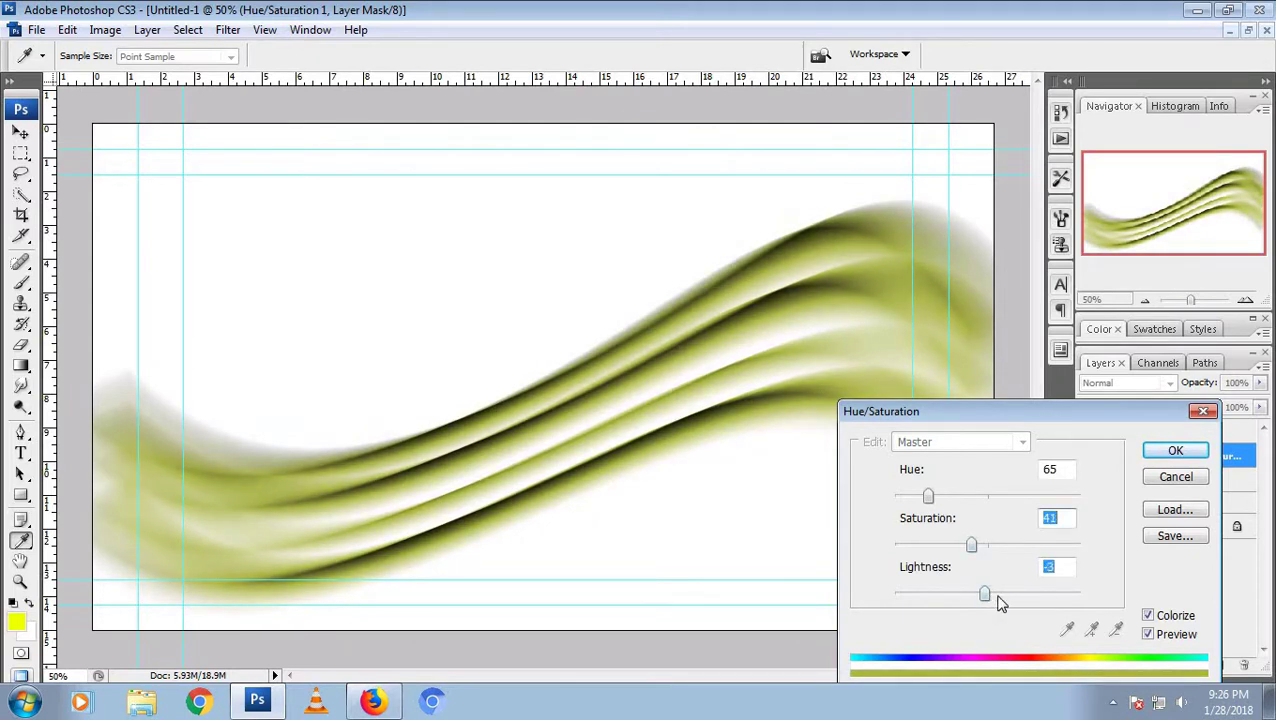
pyautogui.moveTo(987, 597)
pyautogui.mouseDown()
pyautogui.moveTo(1004, 596)
pyautogui.moveTo(981, 597)
pyautogui.mouseUp()
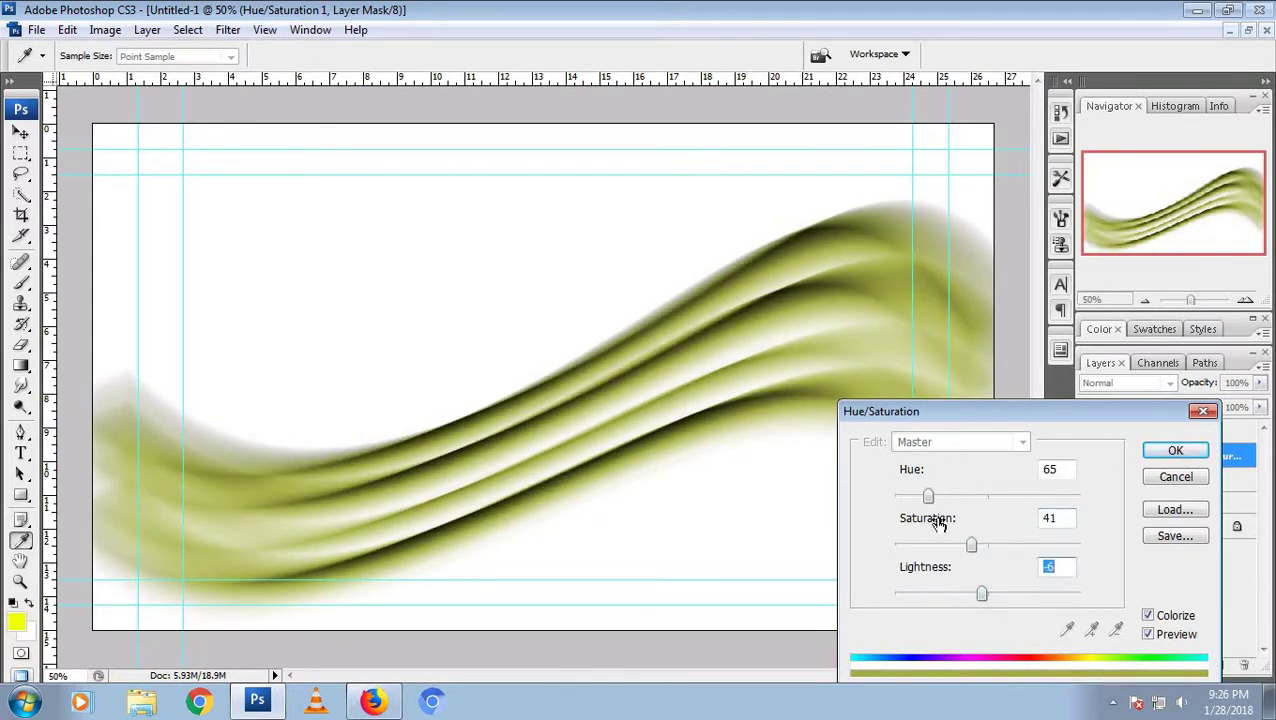
pyautogui.moveTo(928, 497); pyautogui.dragTo(890, 498)
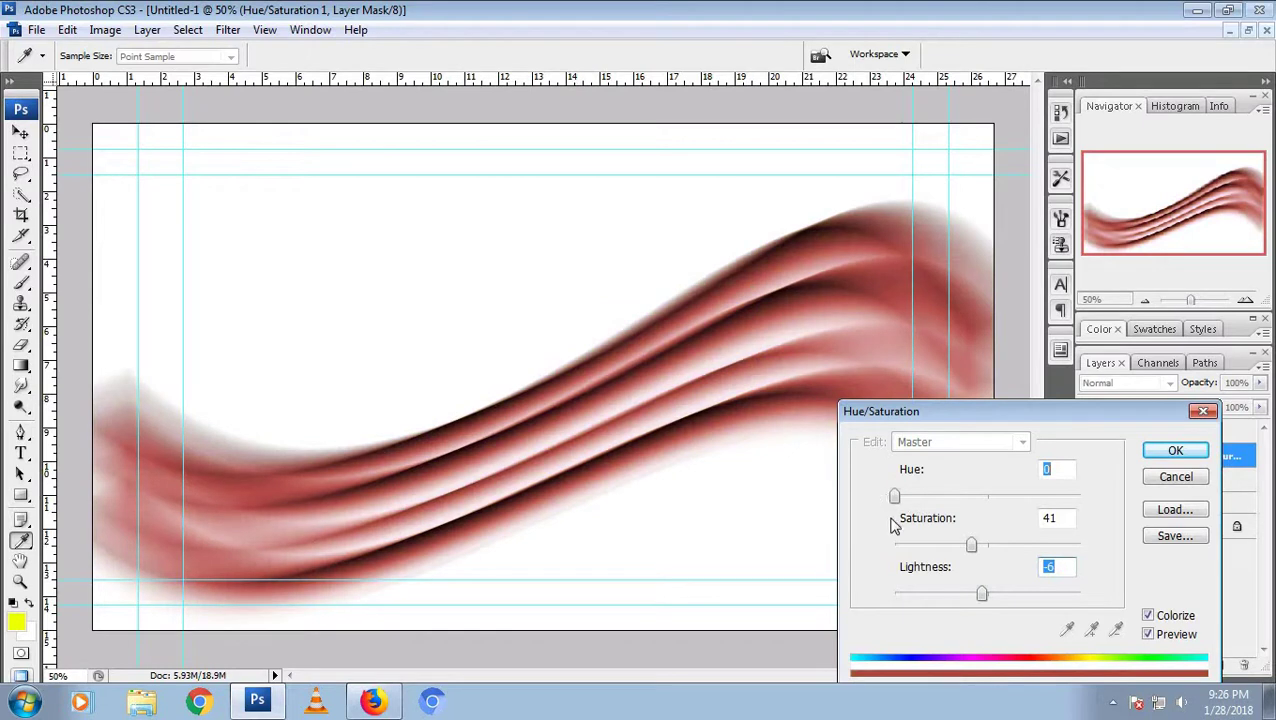
pyautogui.moveTo(971, 545)
pyautogui.mouseDown()
pyautogui.moveTo(1026, 547)
pyautogui.moveTo(1012, 565)
pyautogui.mouseUp()
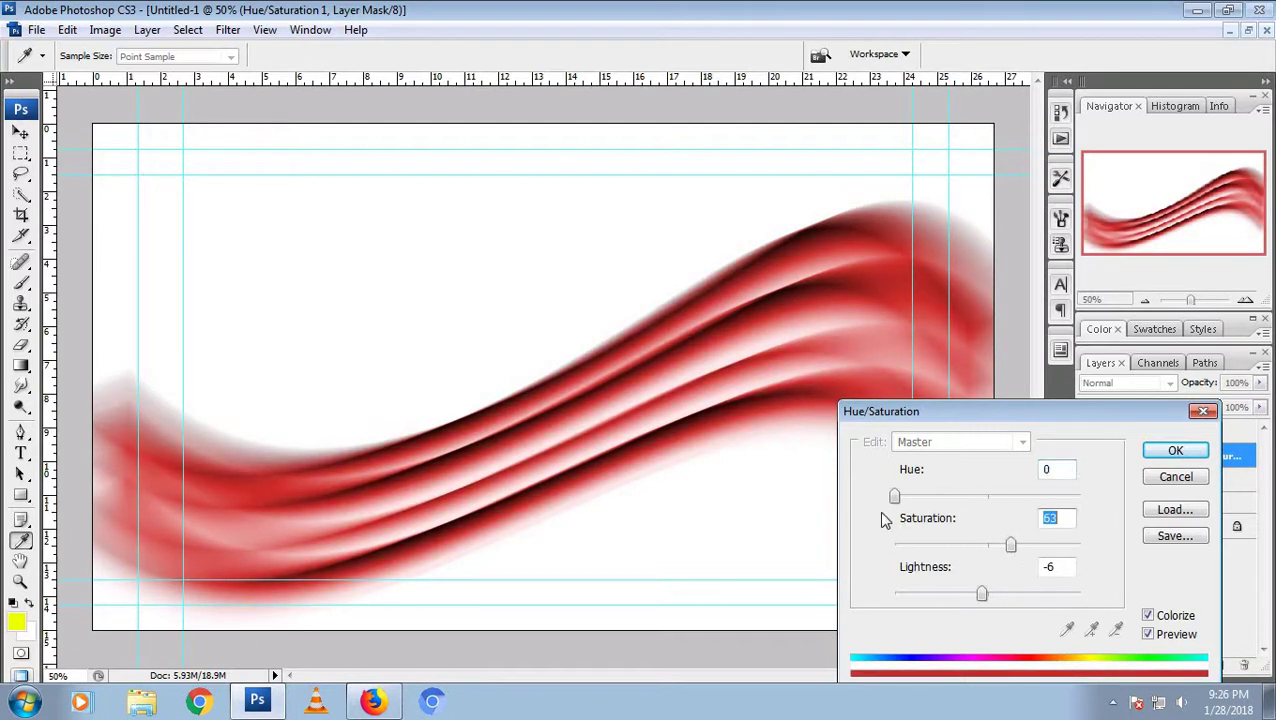
pyautogui.moveTo(895, 498)
pyautogui.mouseDown()
pyautogui.moveTo(896, 511)
pyautogui.moveTo(1068, 517)
pyautogui.moveTo(896, 510)
pyautogui.mouseUp()
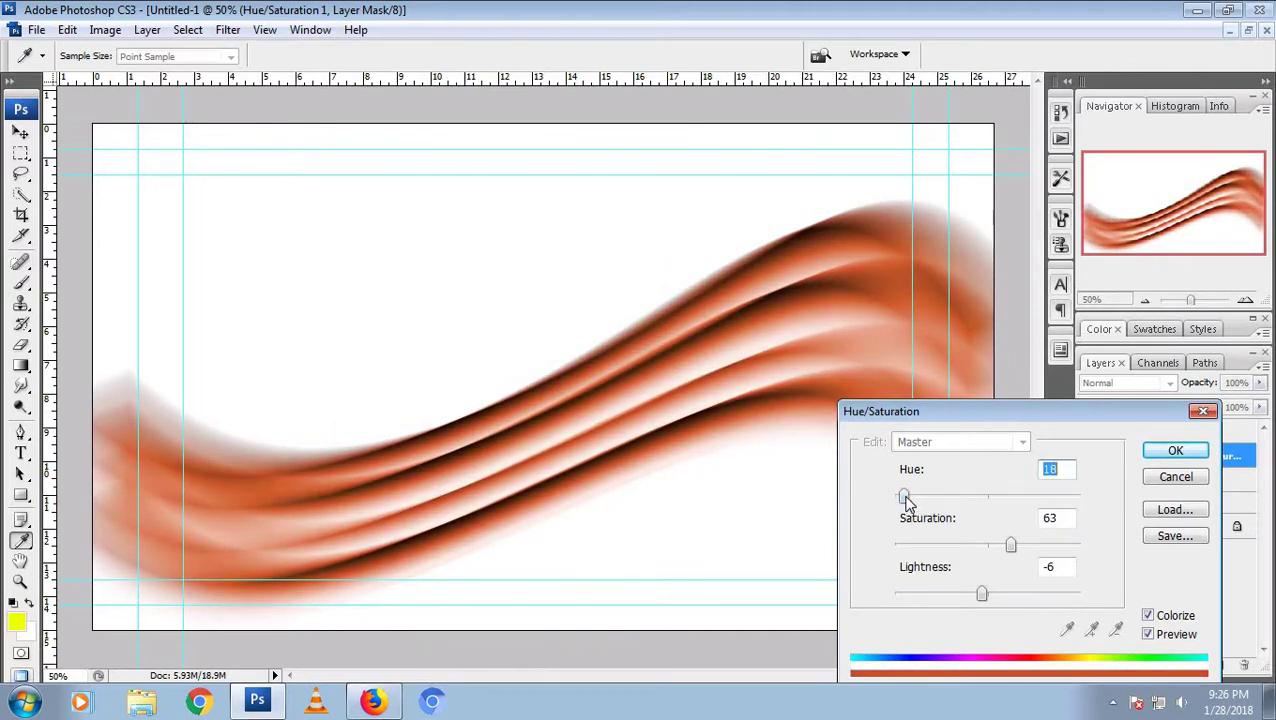
# Confirm the hue/saturation adjustment and load the wave's mask as a selection on Layer 2
pyautogui.click(1194, 449)
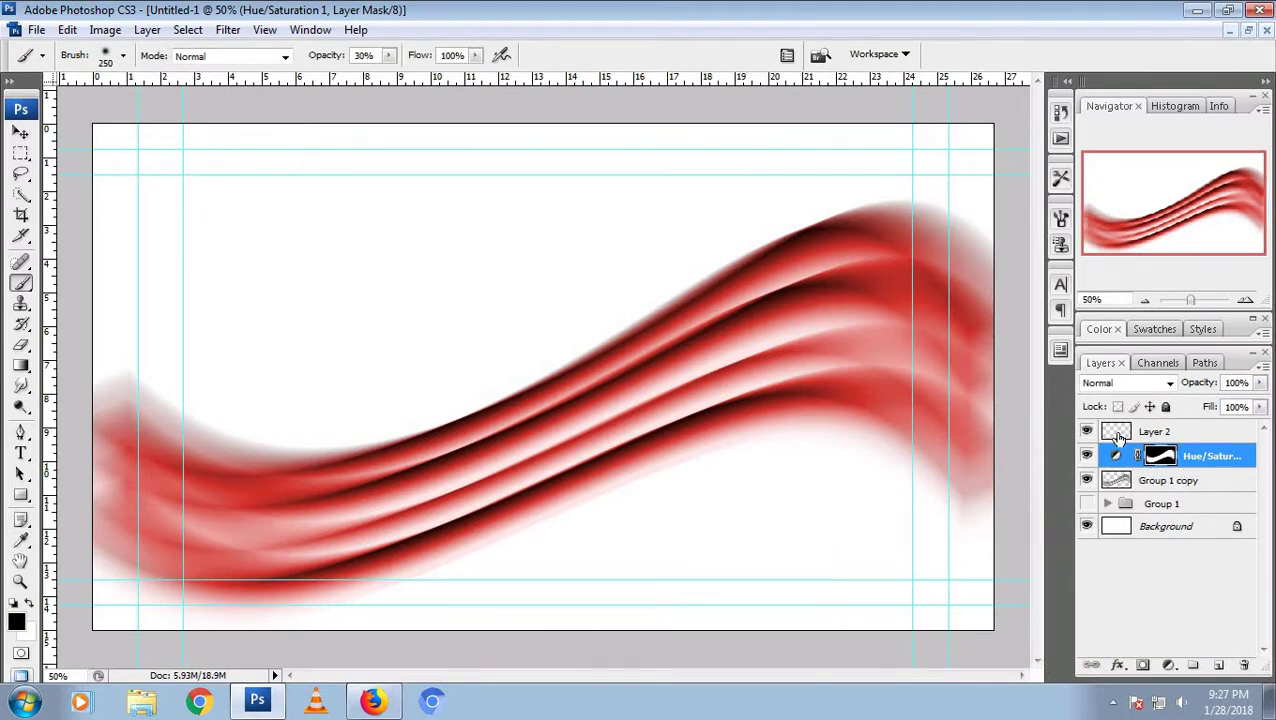
pyautogui.keyDown('ctrl'); pyautogui.click(1157, 463); pyautogui.keyUp('ctrl')
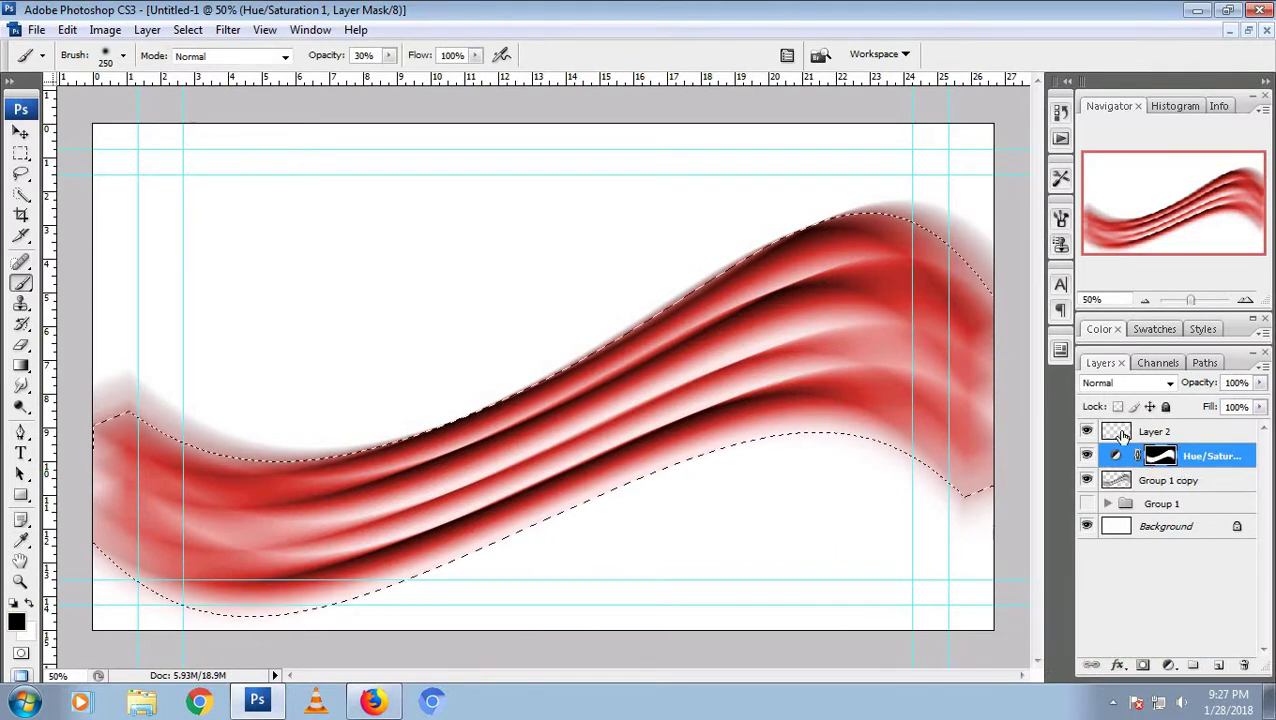
pyautogui.click(1117, 432)
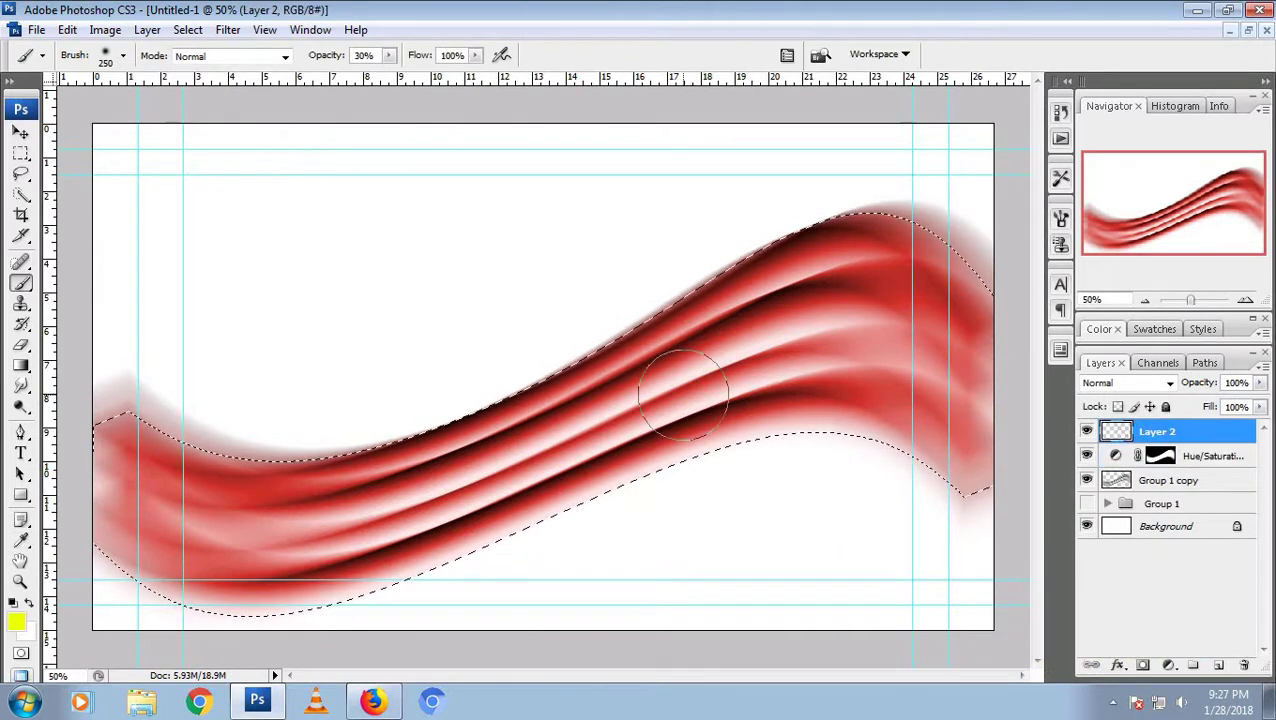
# Brush yellow at 30% opacity along the wave's upper, middle and lower stripes and right end
pyautogui.moveTo(378, 515)
pyautogui.mouseDown()
pyautogui.moveTo(301, 485)
pyautogui.moveTo(251, 555)
pyautogui.mouseUp()
pyautogui.moveTo(735, 501); pyautogui.dragTo(300, 560)
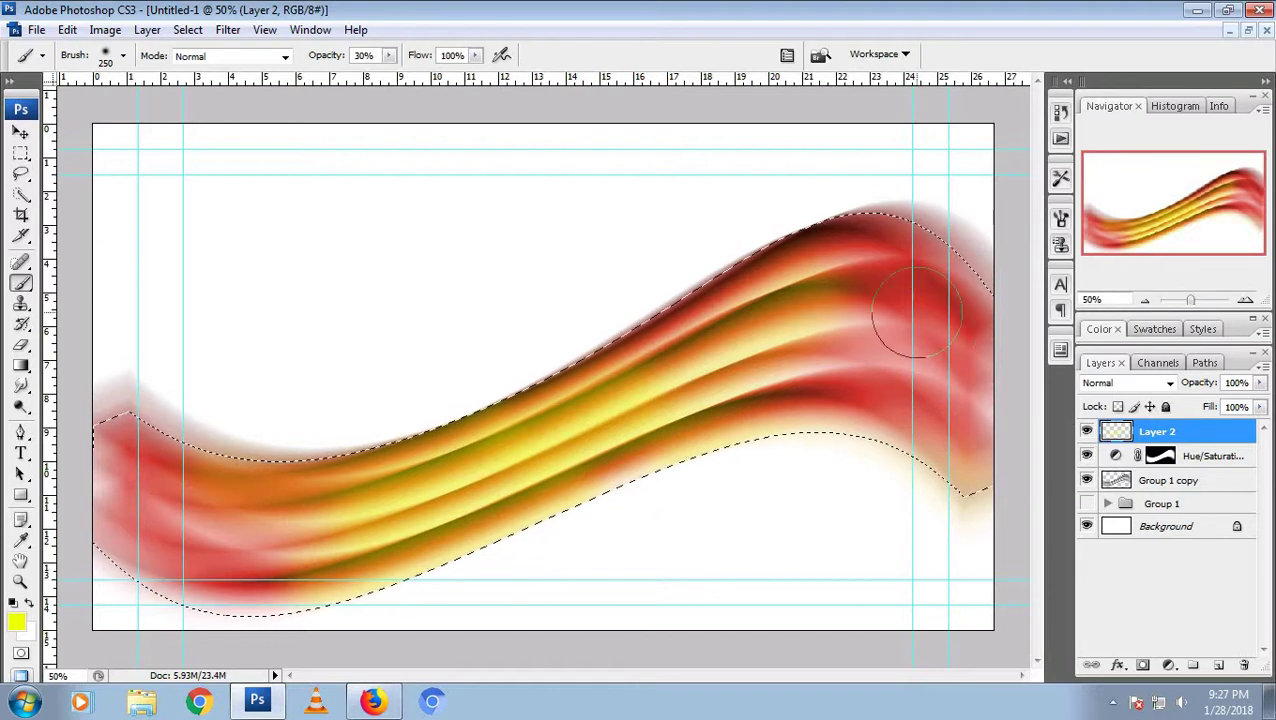
pyautogui.moveTo(911, 327); pyautogui.dragTo(983, 484)
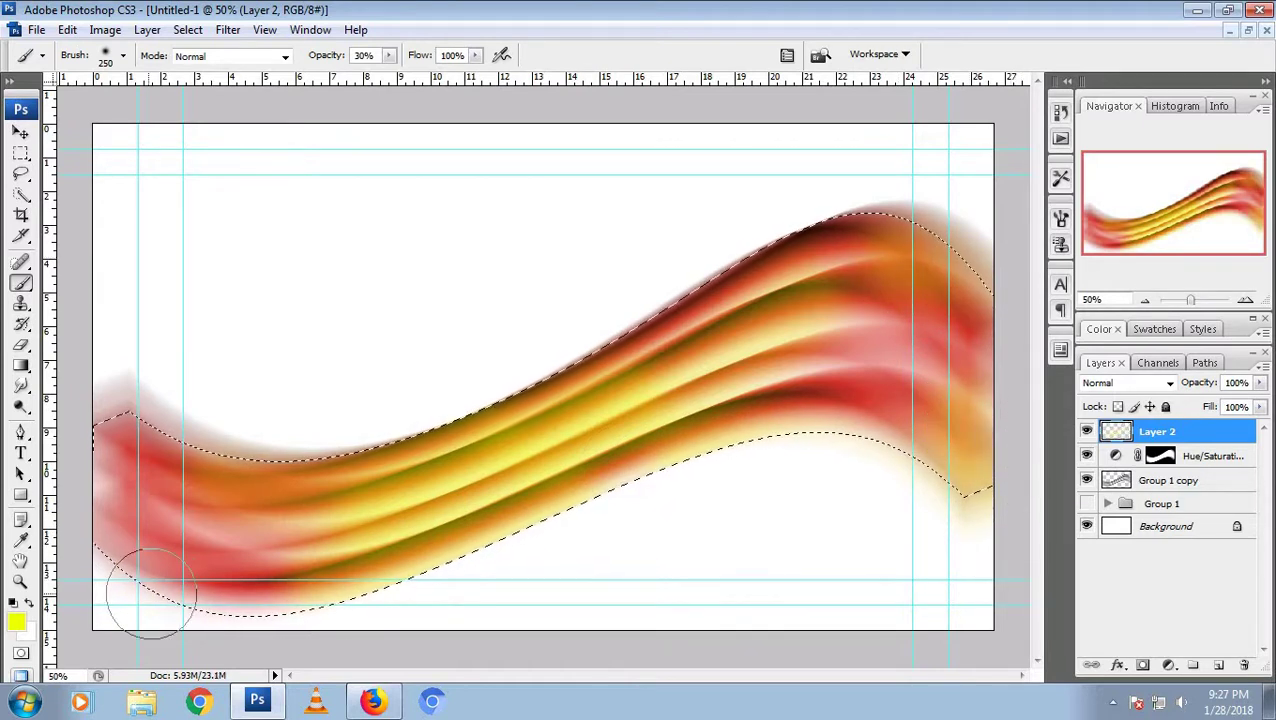
pyautogui.moveTo(484, 441); pyautogui.dragTo(975, 392)
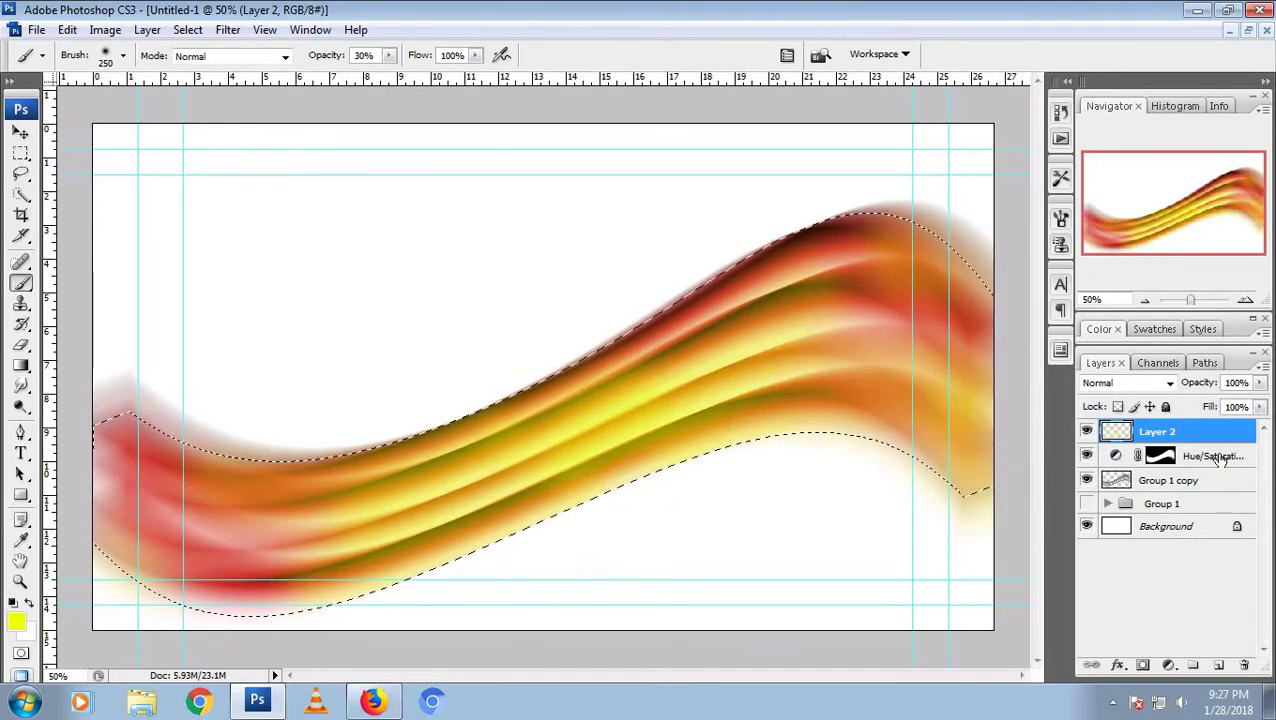
# Set Layer 2's blend mode to Overlay
pyautogui.click(1128, 383)
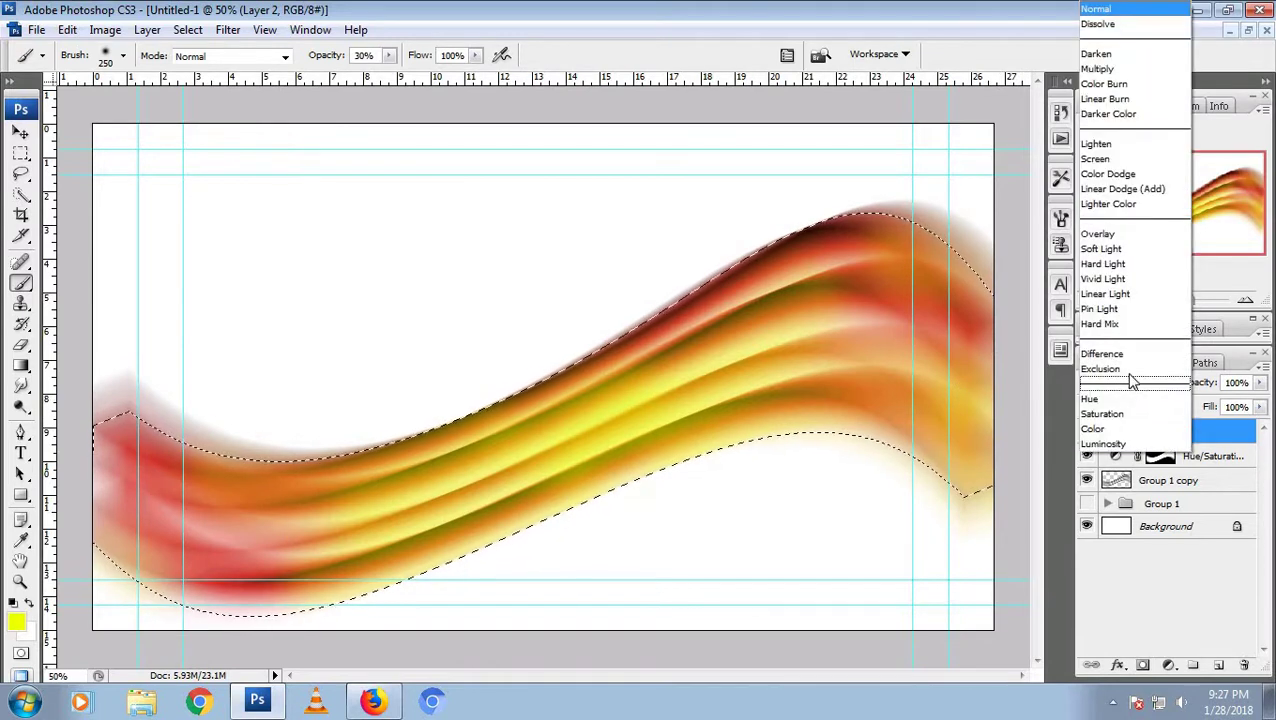
pyautogui.click(1133, 380)
pyautogui.press('Up')
pyautogui.press('Up')
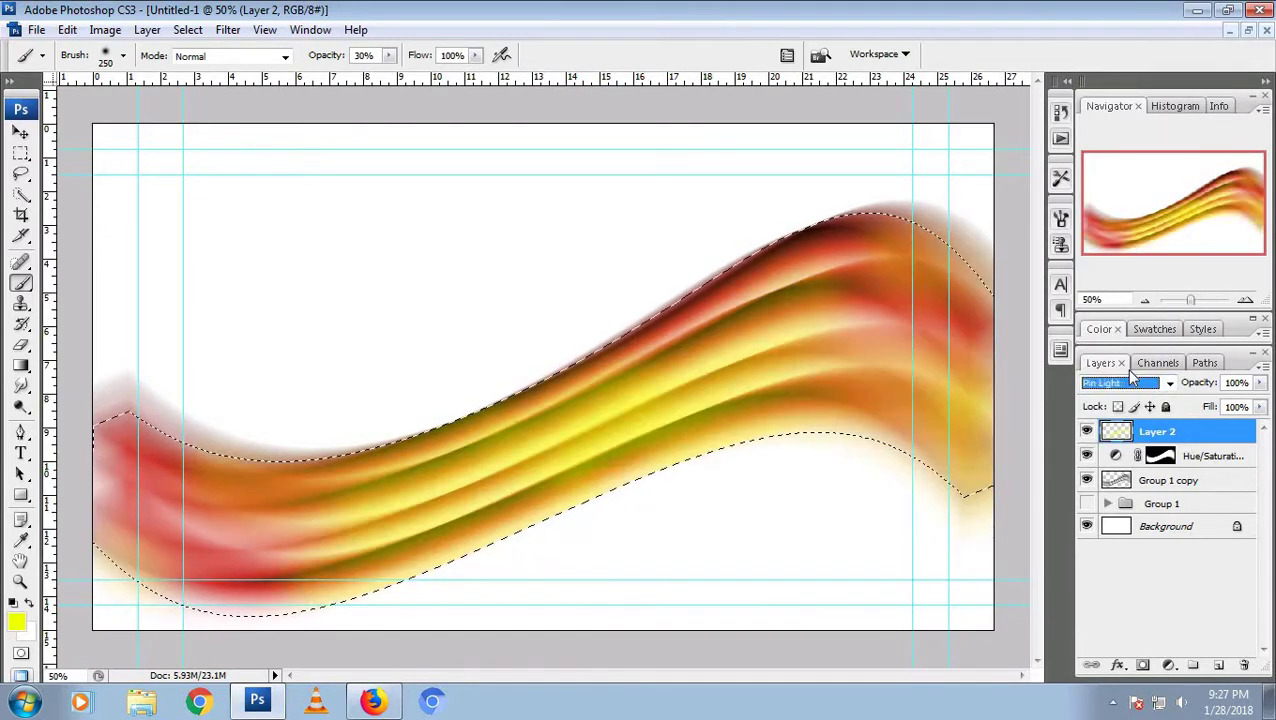
pyautogui.press('Up')
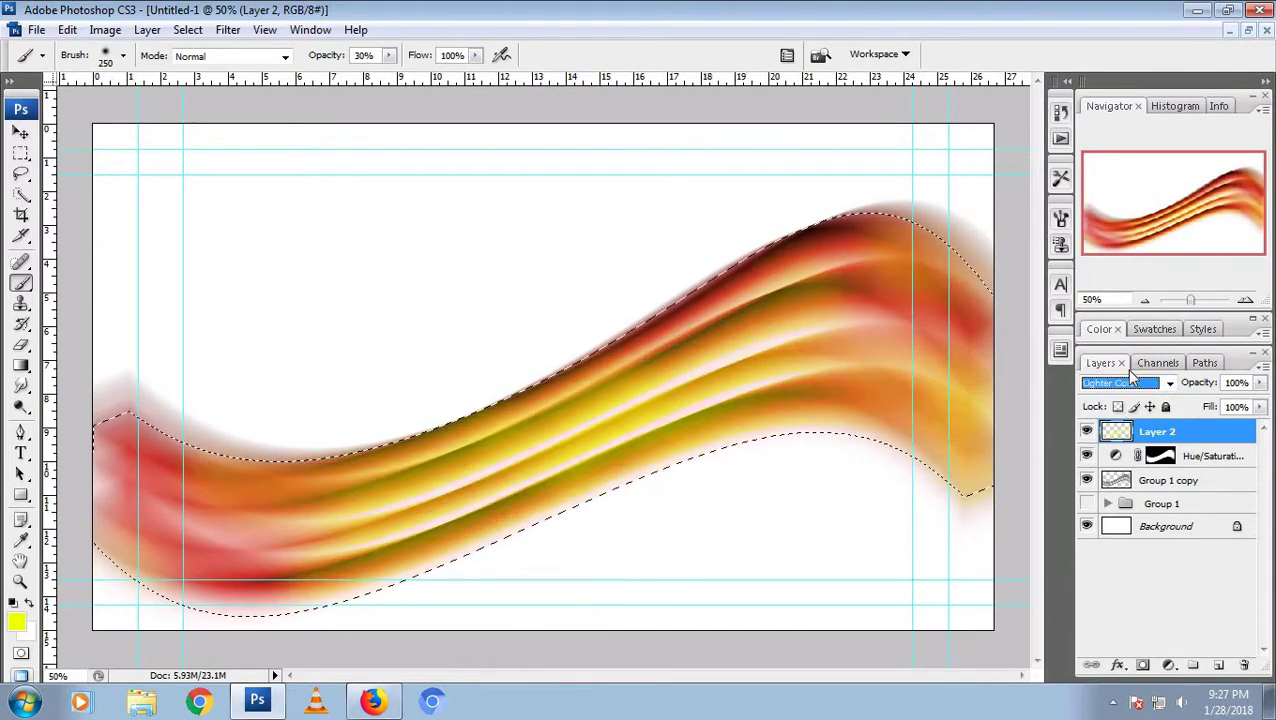
pyautogui.press('Up')
pyautogui.press('Up')
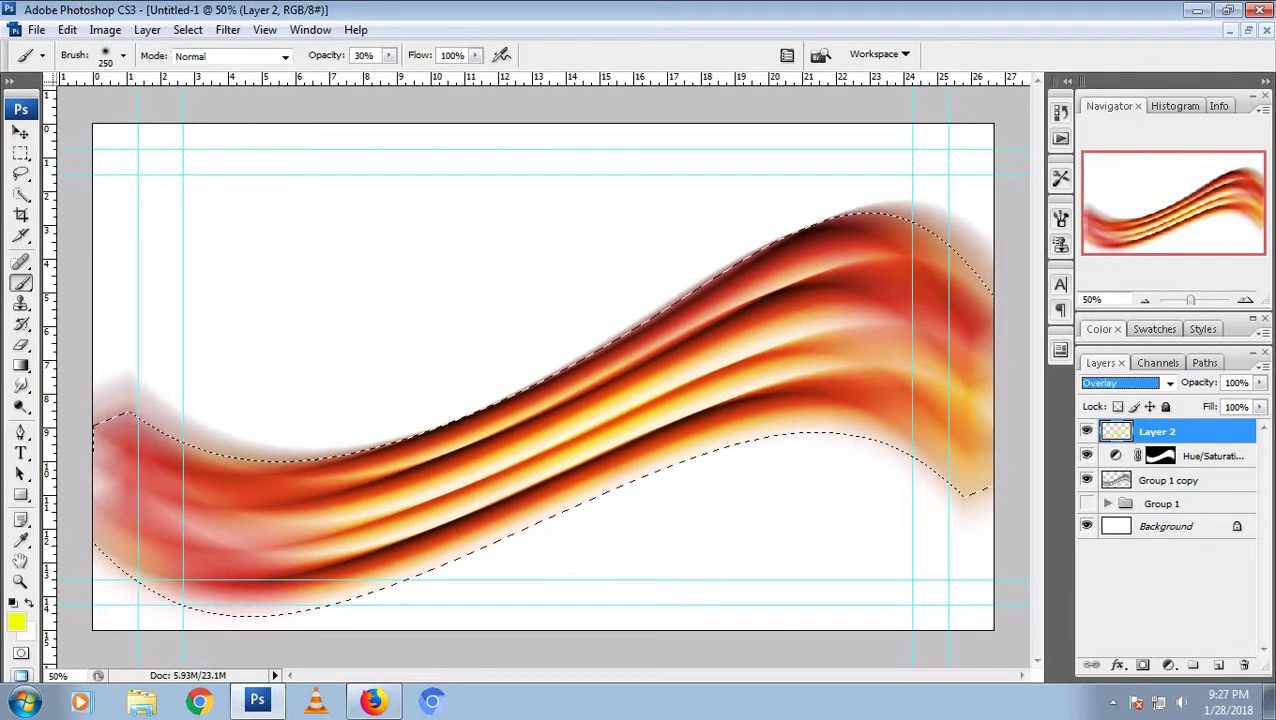
# Deselect, then group Layer 2, the adjustment and Group 1 copy into Group 2
pyautogui.click(20, 153)
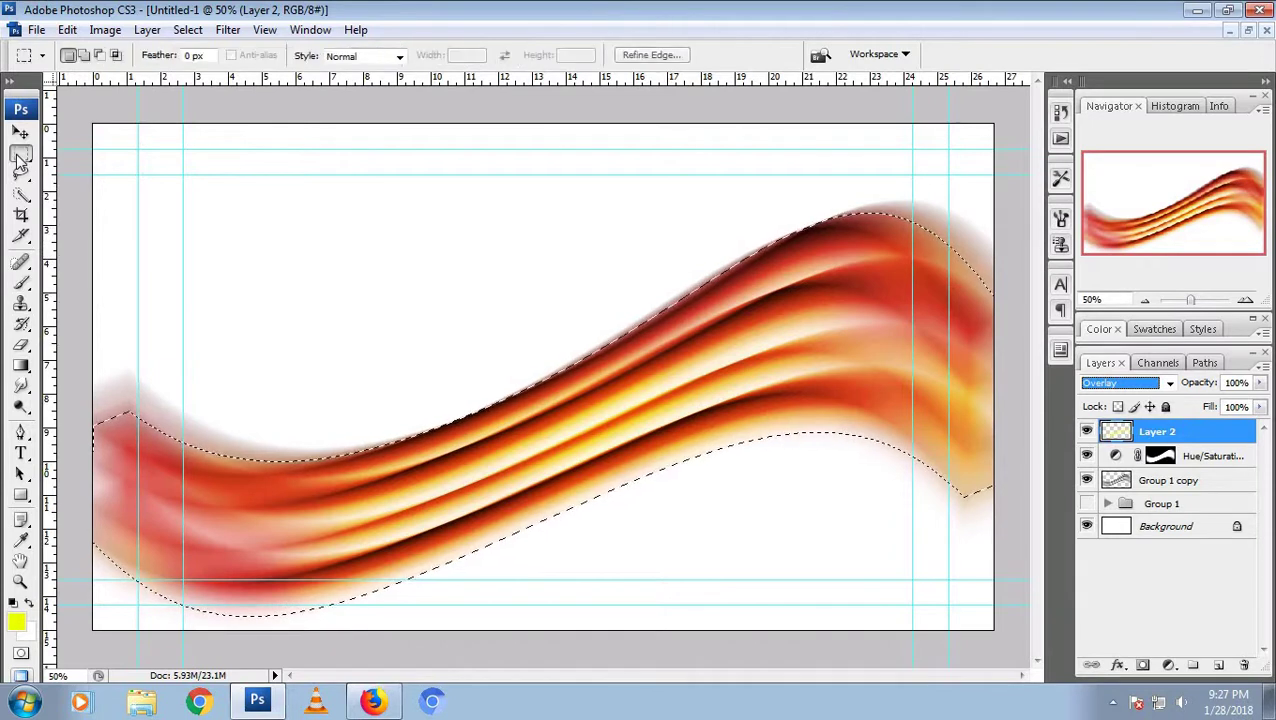
pyautogui.click(354, 285)
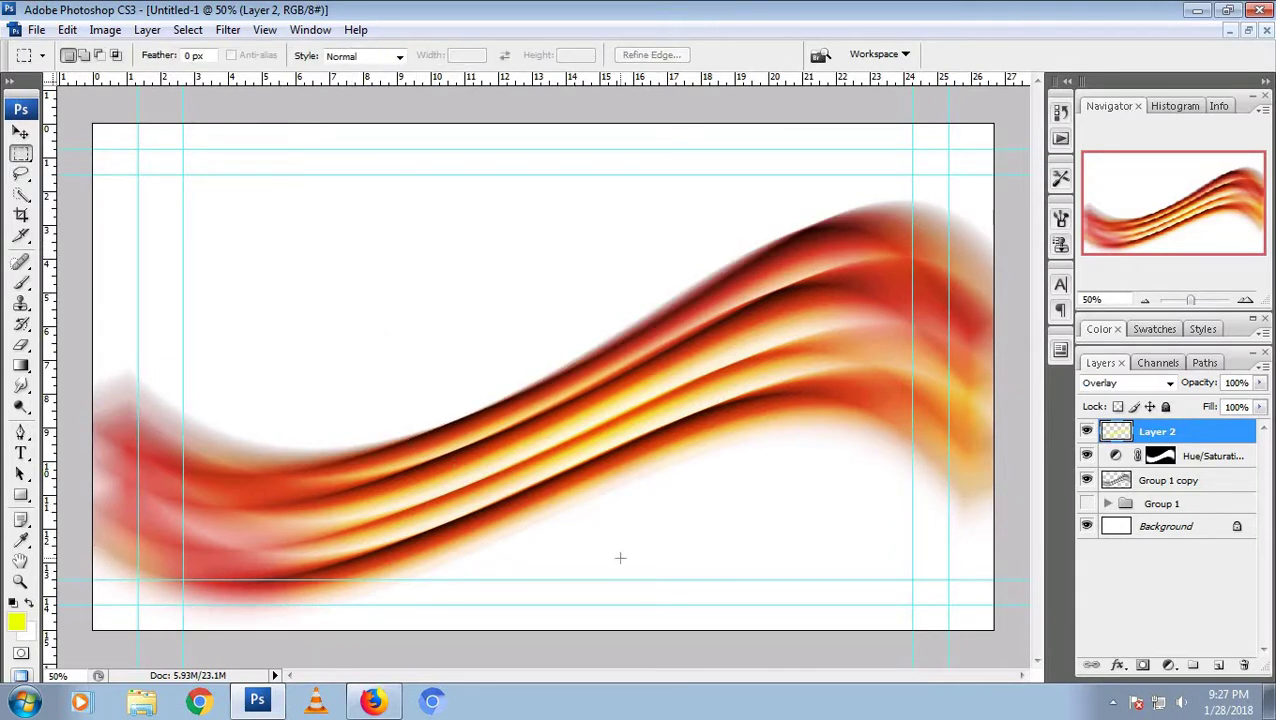
pyautogui.keyDown('shift'); pyautogui.click(1122, 483); pyautogui.keyUp('shift')
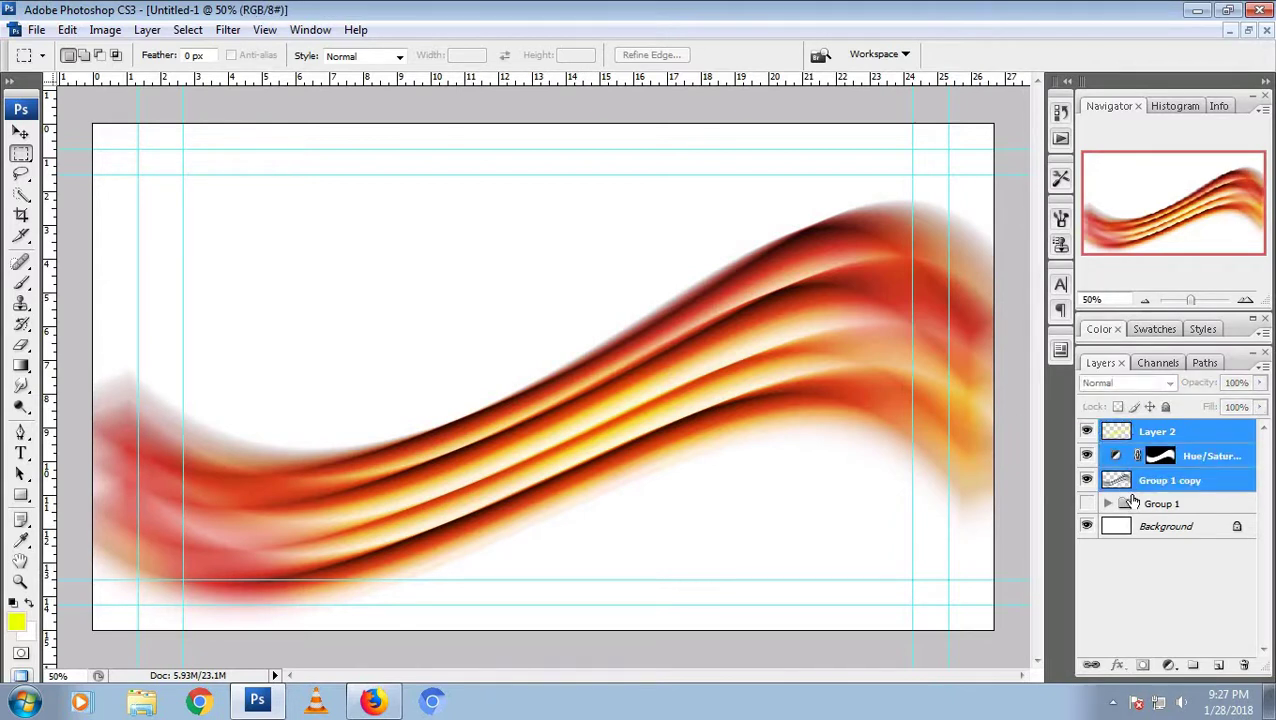
pyautogui.hotkey('ctrl', 'g')
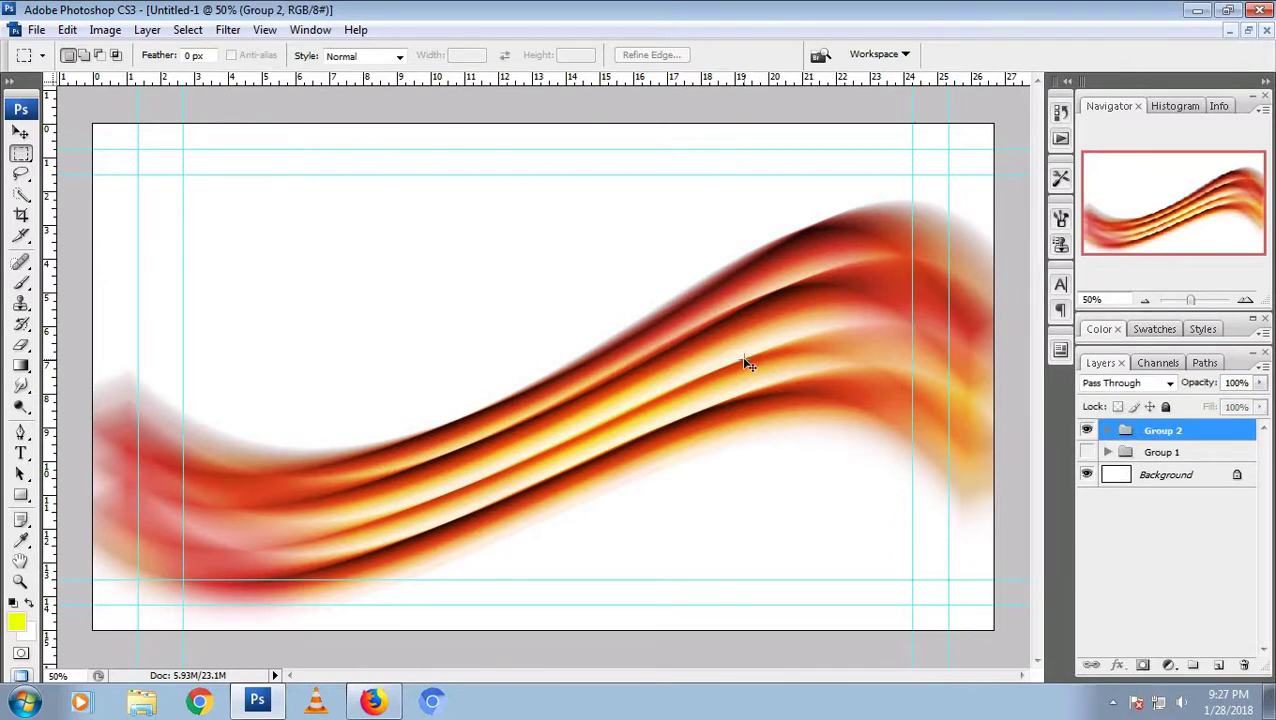
# Commit the pending transform of Group 2
pyautogui.hotkey('ctrl', 't')
pyautogui.rightClick(742, 358)
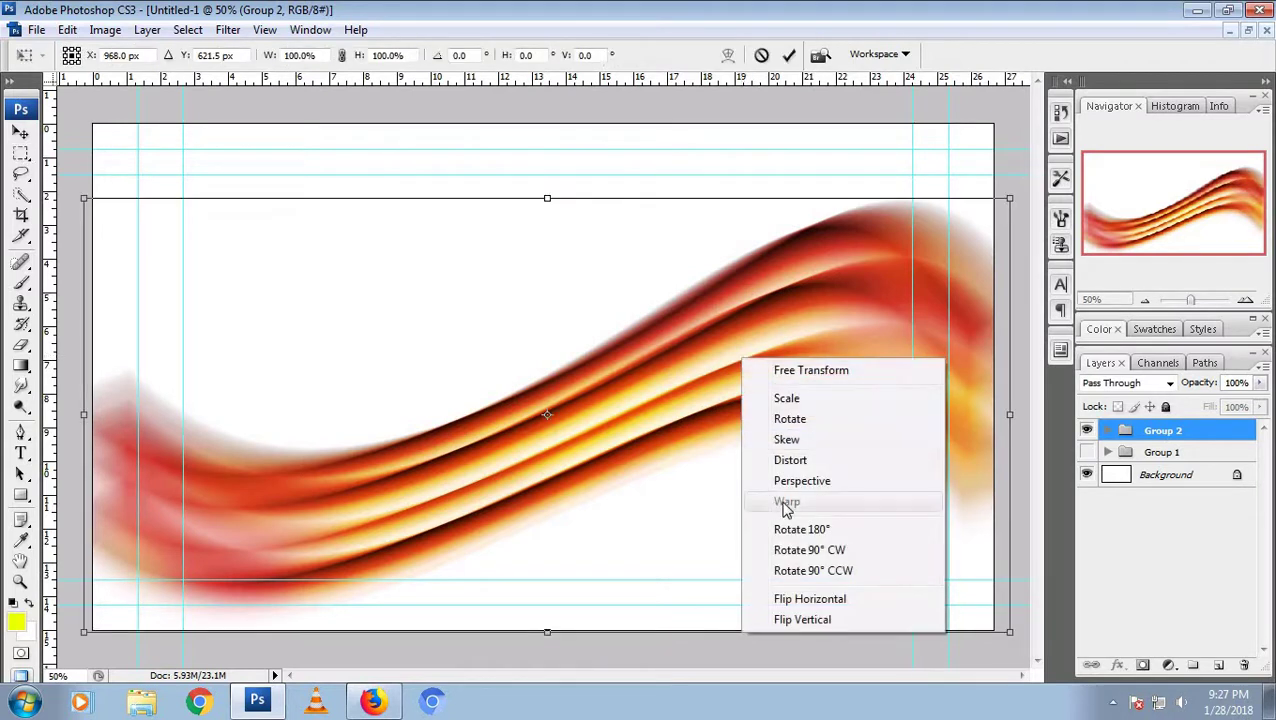
pyautogui.click(952, 453)
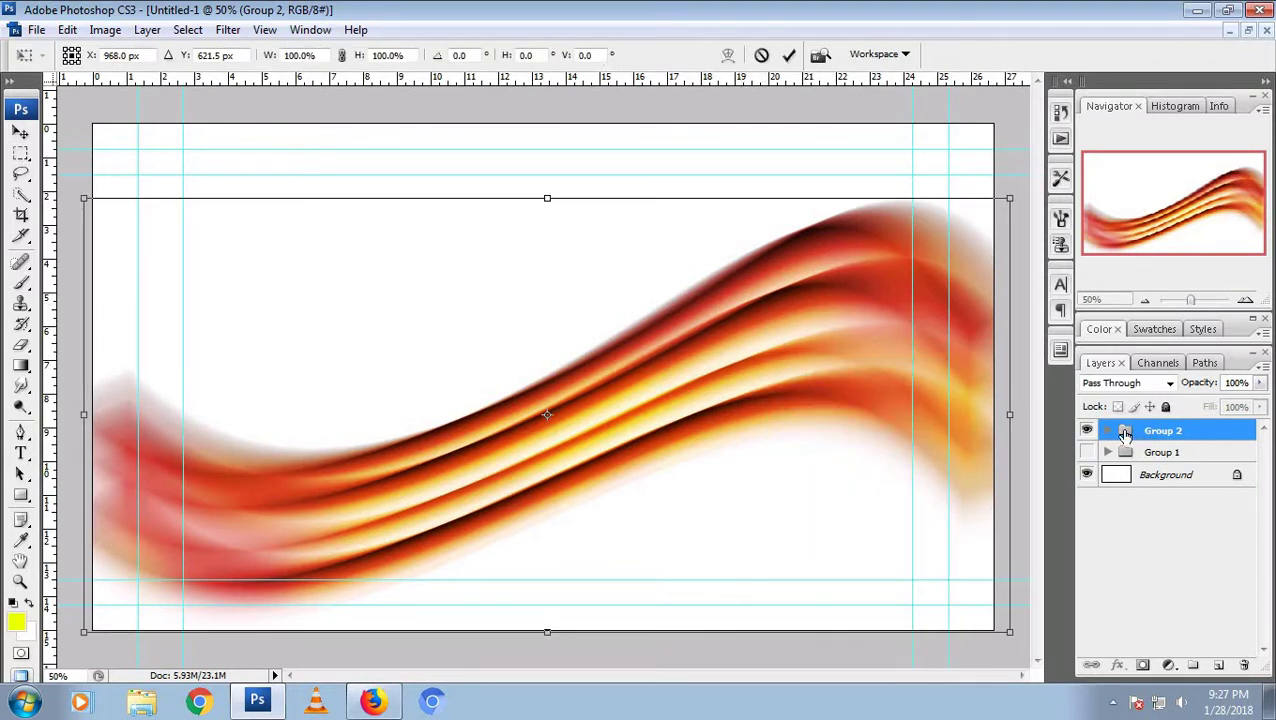
pyautogui.click(21, 153)
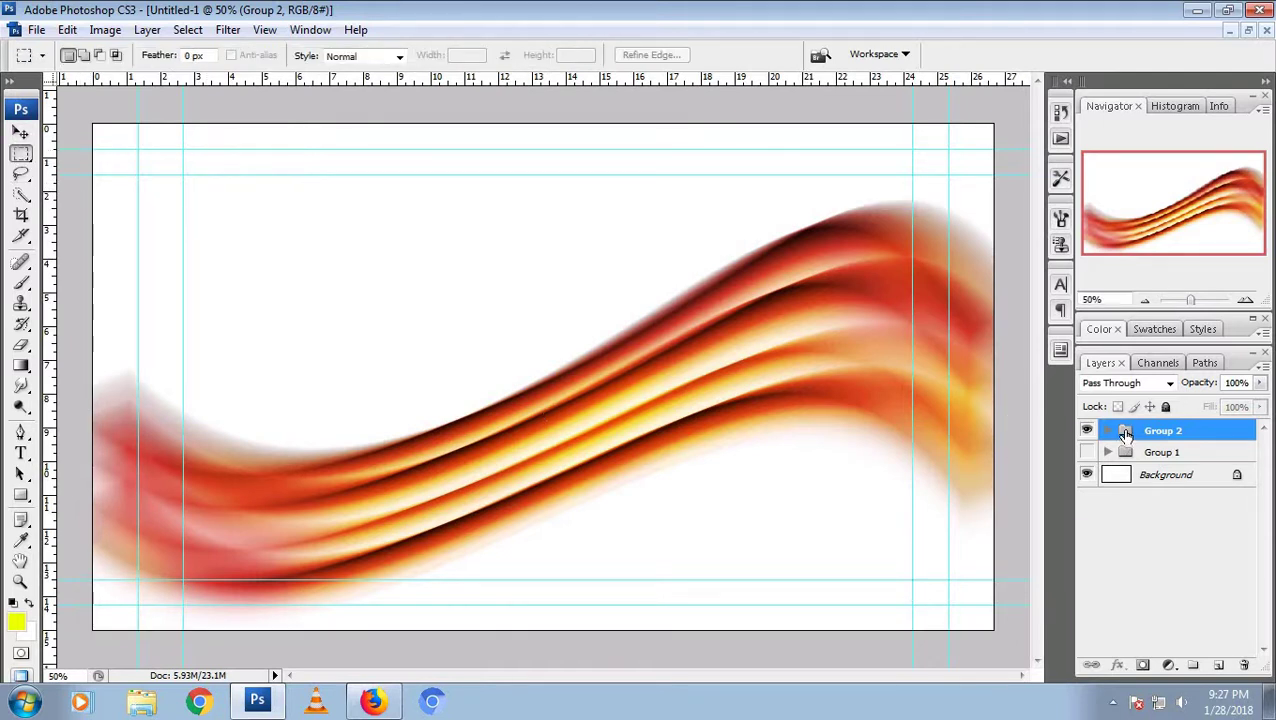
# Duplicate Group 2, hide the original, and merge Group 2 copy into one layer
pyautogui.moveTo(1125, 434); pyautogui.dragTo(1165, 660)
pyautogui.moveTo(1146, 447); pyautogui.dragTo(1218, 664)
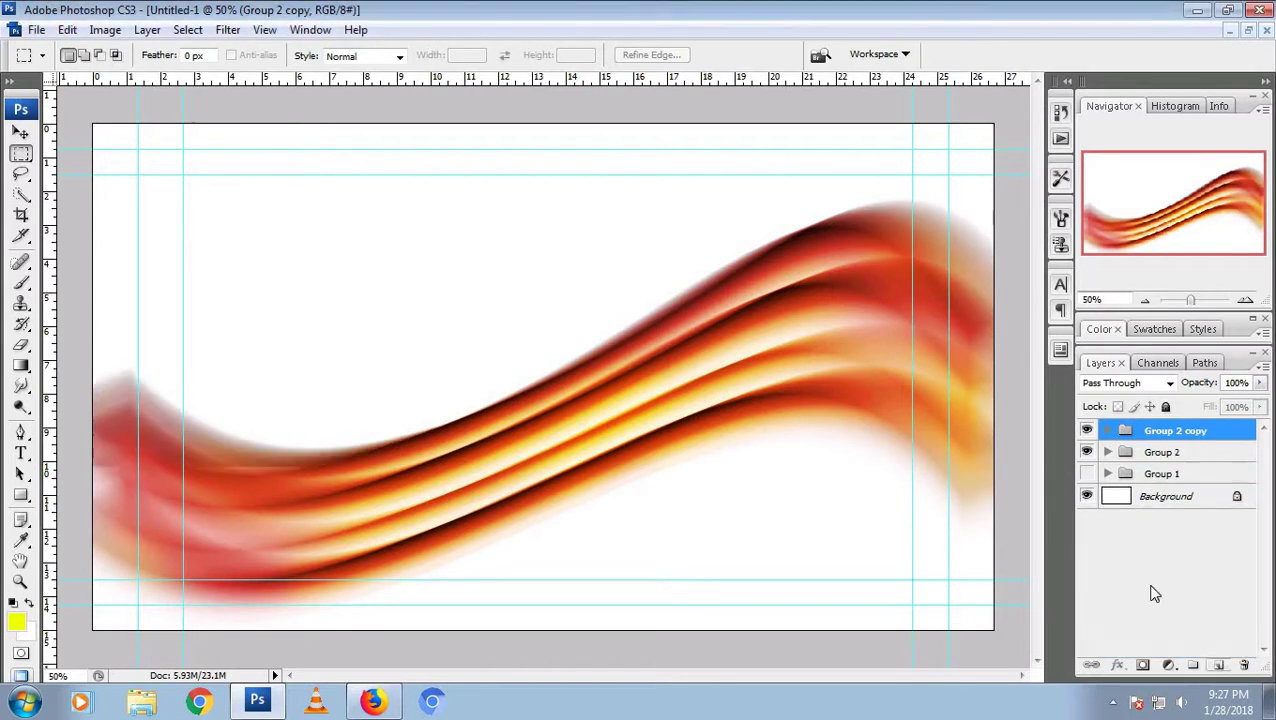
pyautogui.click(1087, 452)
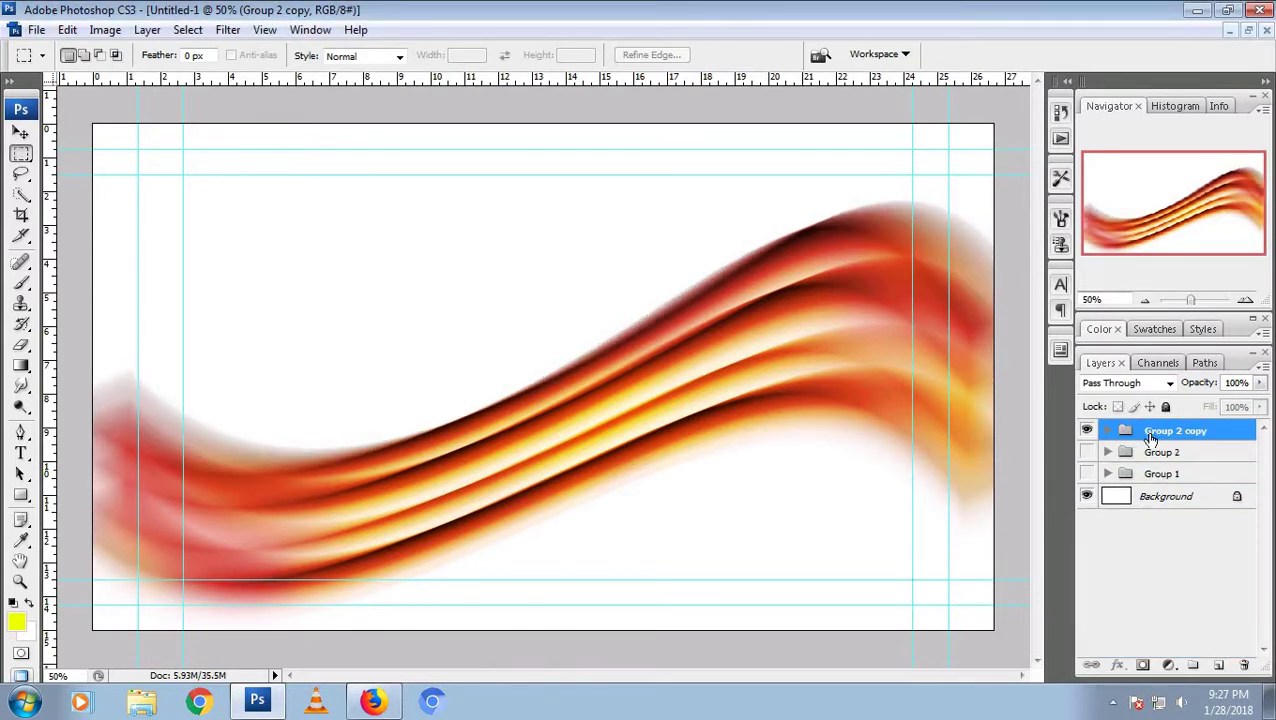
pyautogui.hotkey('ctrl', 'e')
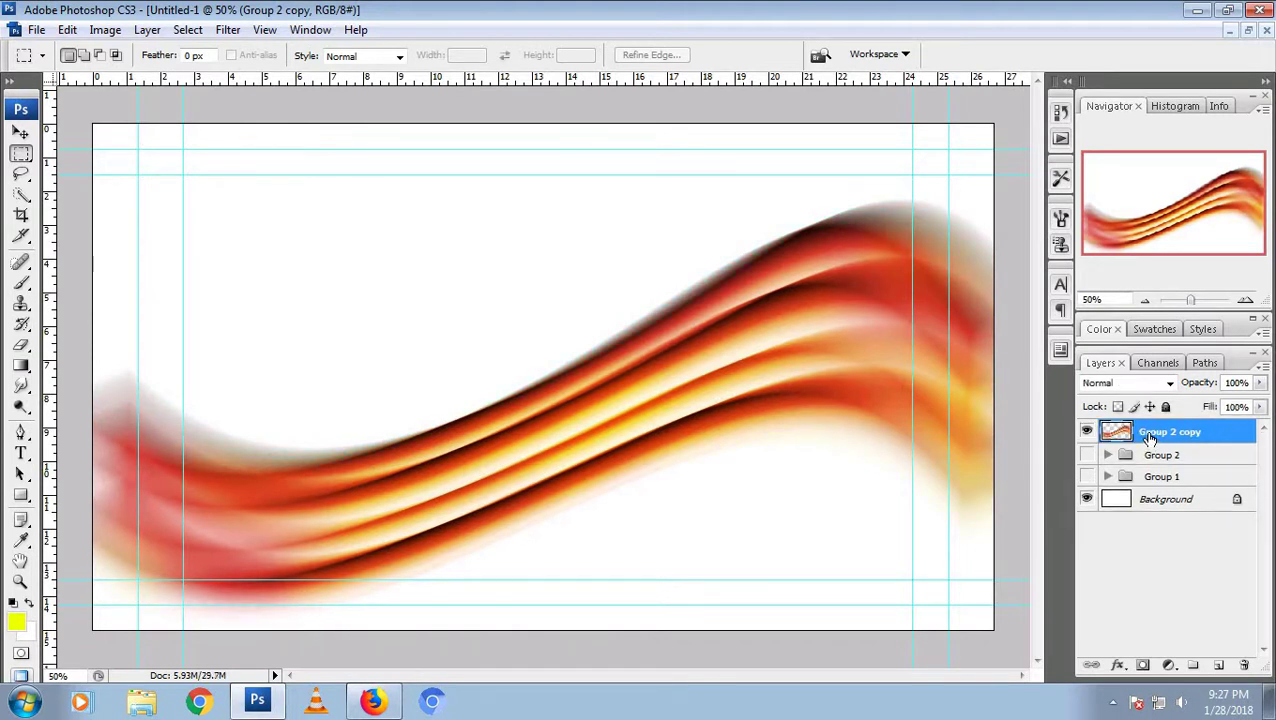
pyautogui.hotkey('ctrl', 't')
# Warp the merged waves by dragging grid points, corners and edges of the mesh
pyautogui.rightClick(658, 326)
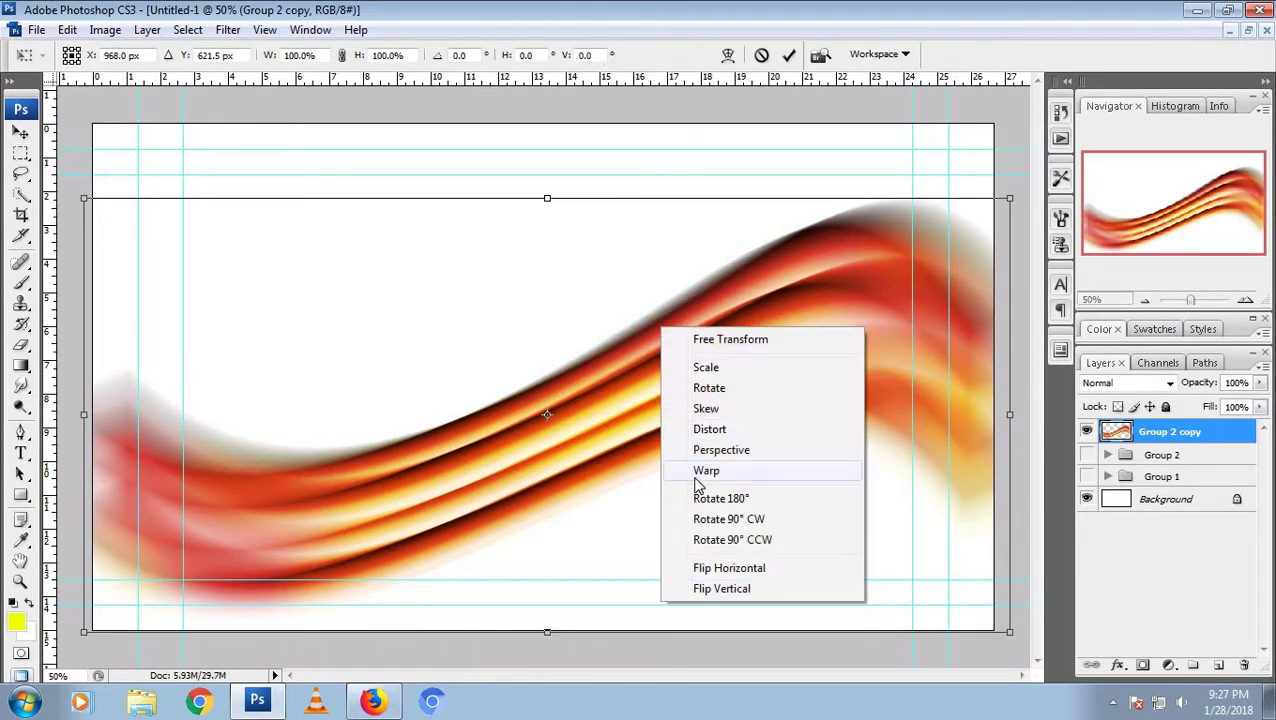
pyautogui.click(697, 484)
pyautogui.moveTo(638, 473); pyautogui.dragTo(640, 456)
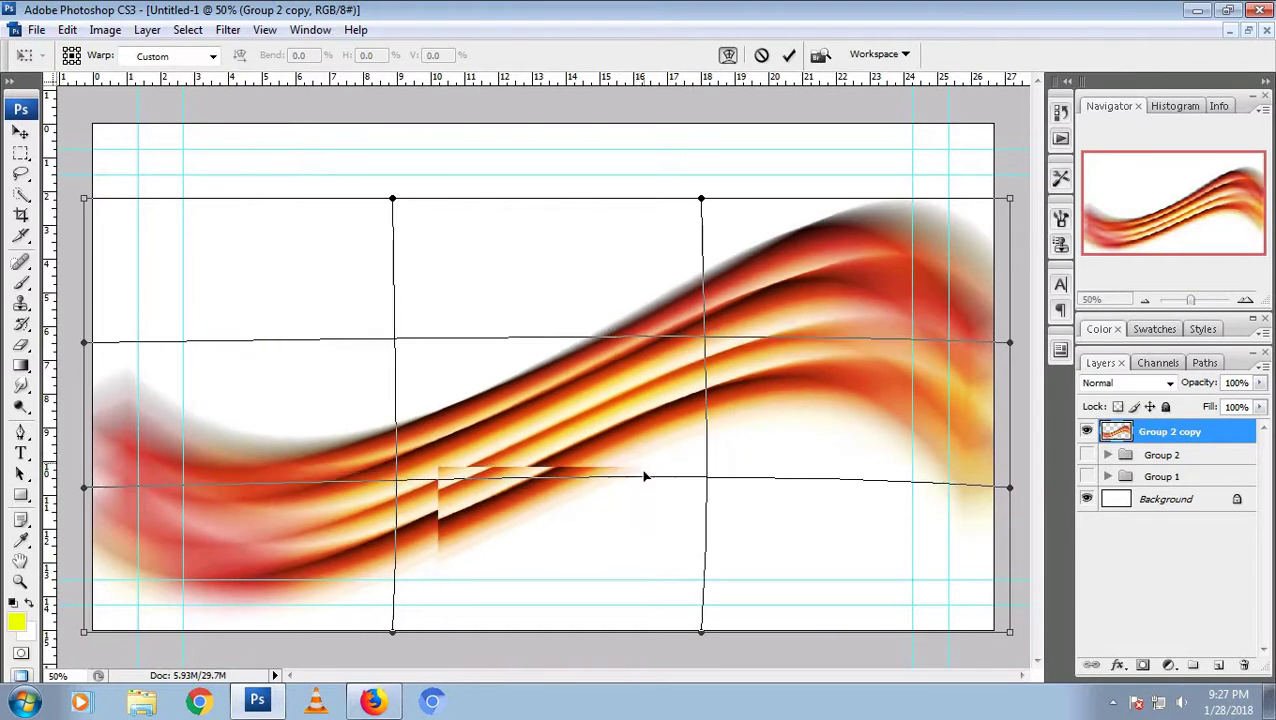
pyautogui.moveTo(756, 340)
pyautogui.mouseDown()
pyautogui.moveTo(760, 305)
pyautogui.moveTo(760, 316)
pyautogui.mouseUp()
pyautogui.moveTo(1030, 552); pyautogui.dragTo(1002, 636)
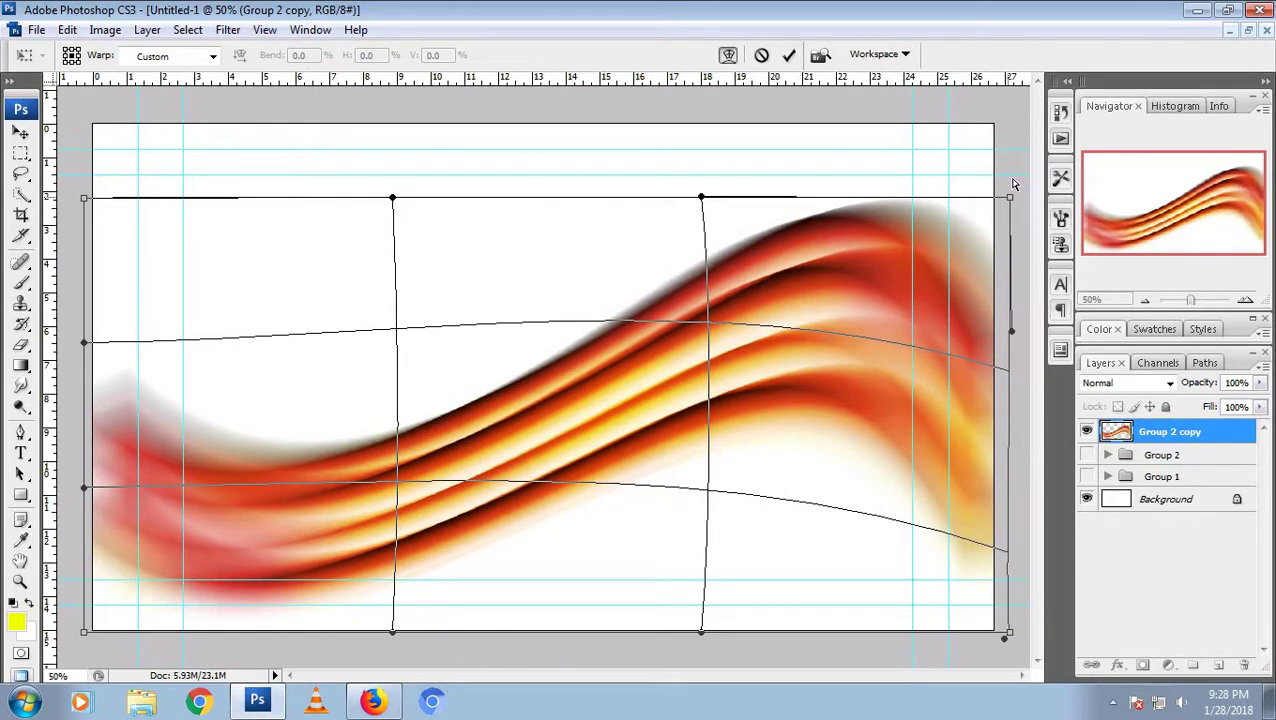
pyautogui.moveTo(1010, 197); pyautogui.dragTo(1025, 118)
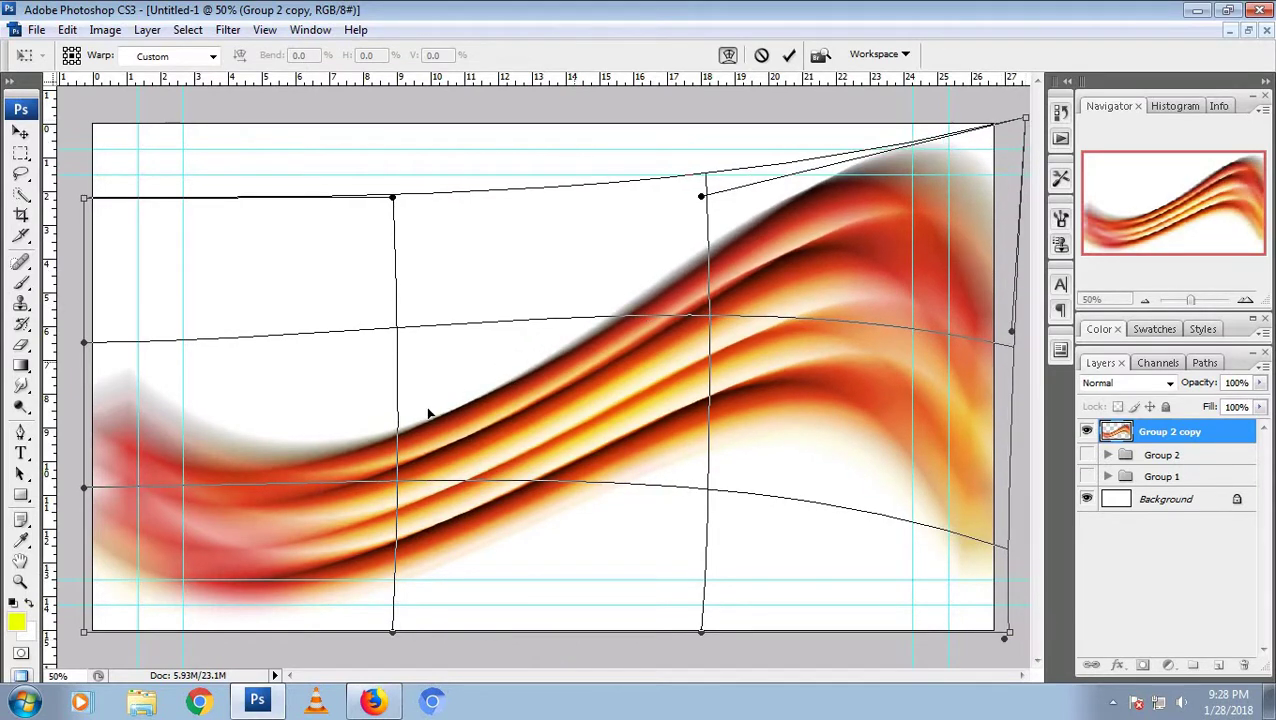
pyautogui.moveTo(392, 197); pyautogui.dragTo(367, 293)
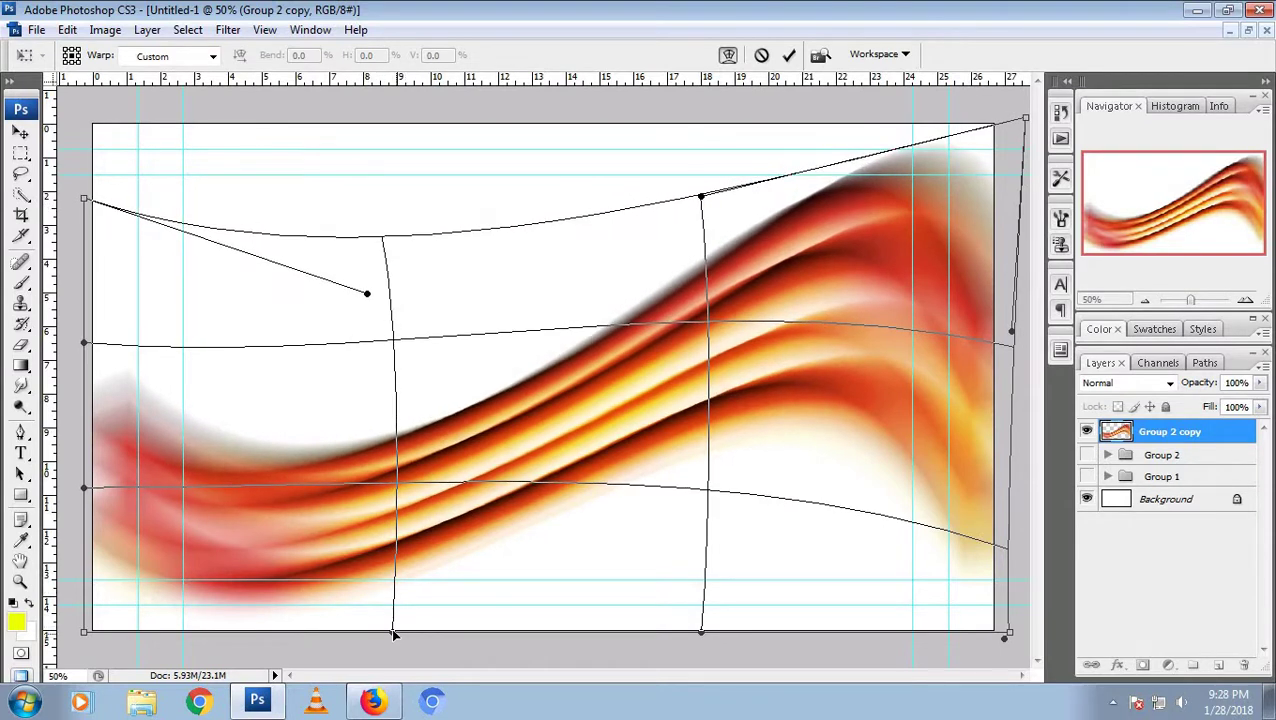
pyautogui.moveTo(393, 632); pyautogui.dragTo(412, 535)
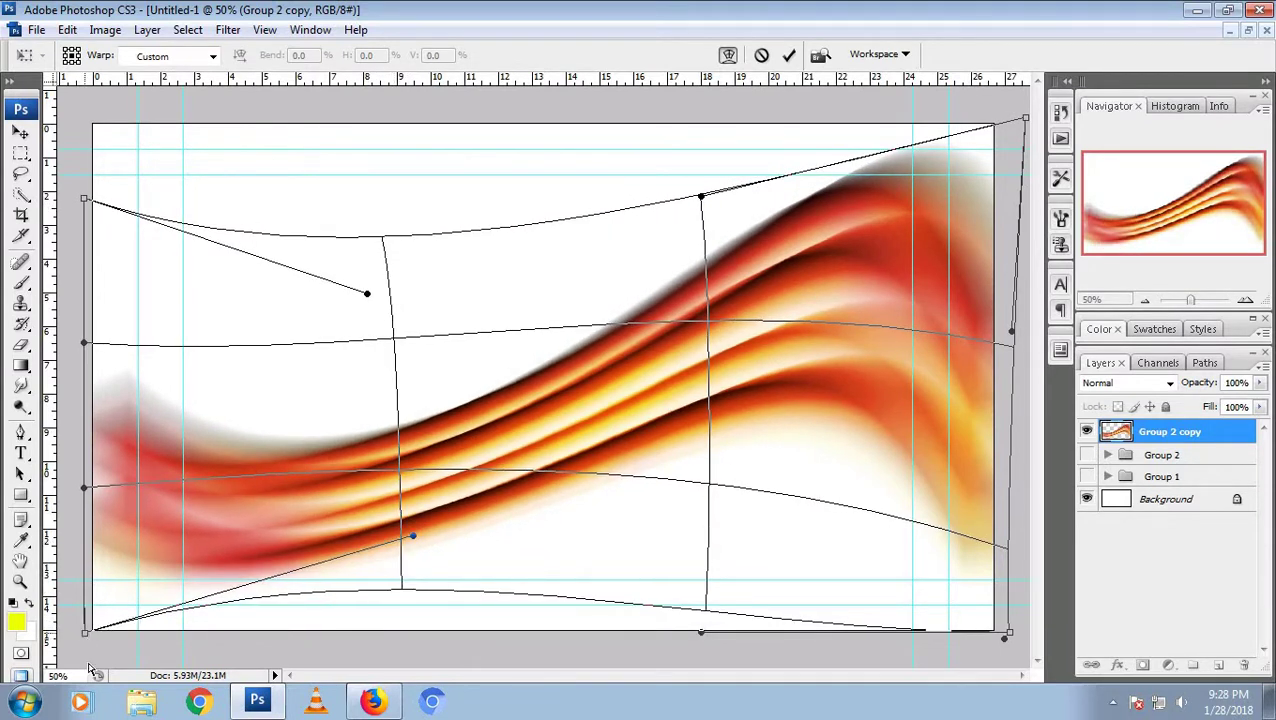
pyautogui.moveTo(82, 640); pyautogui.dragTo(76, 668)
pyautogui.moveTo(408, 532); pyautogui.dragTo(661, 472)
# Try Flag, Fisheye and Squeeze warp styles, settling on Fisheye with a -34% bend
pyautogui.click(193, 56)
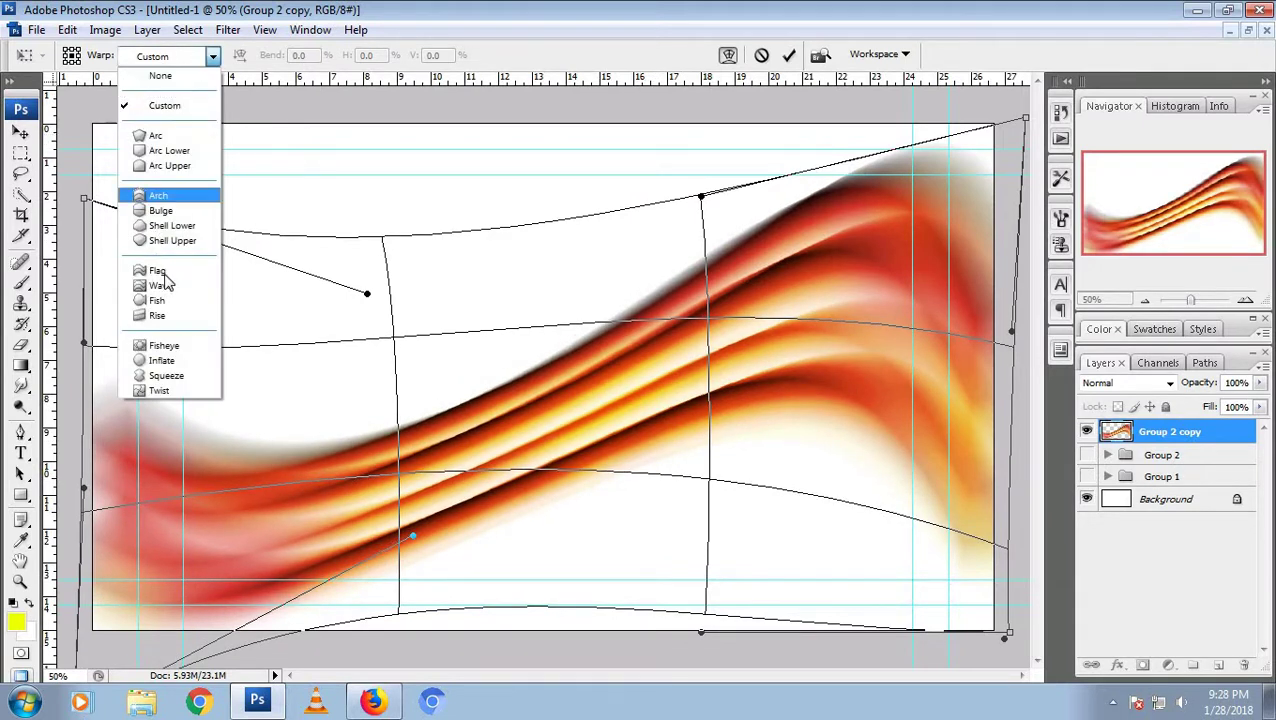
pyautogui.click(168, 279)
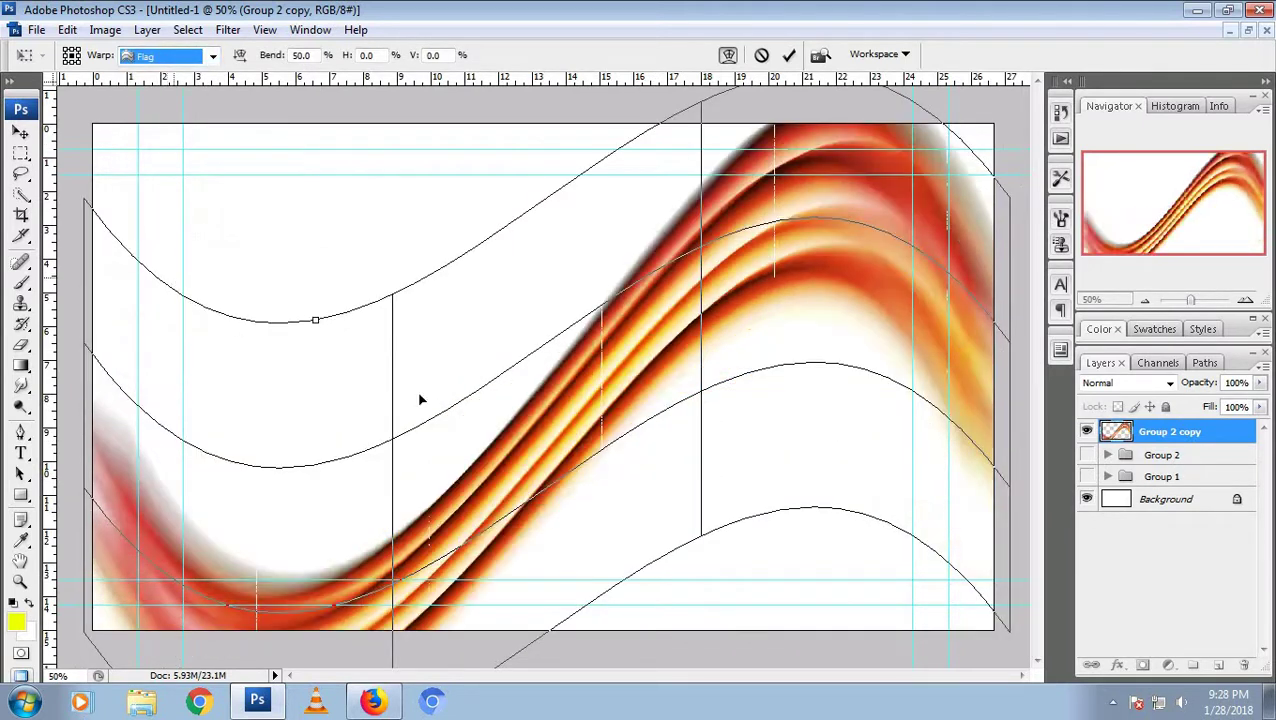
pyautogui.click(186, 57)
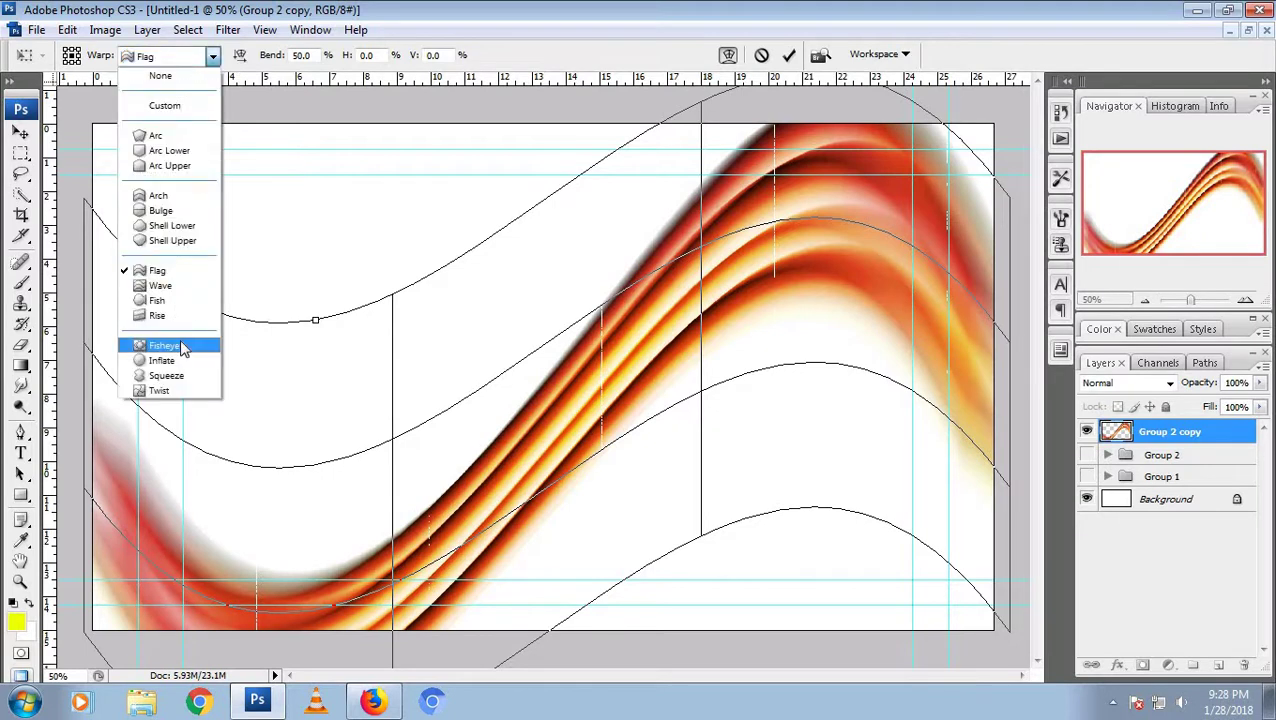
pyautogui.click(180, 341)
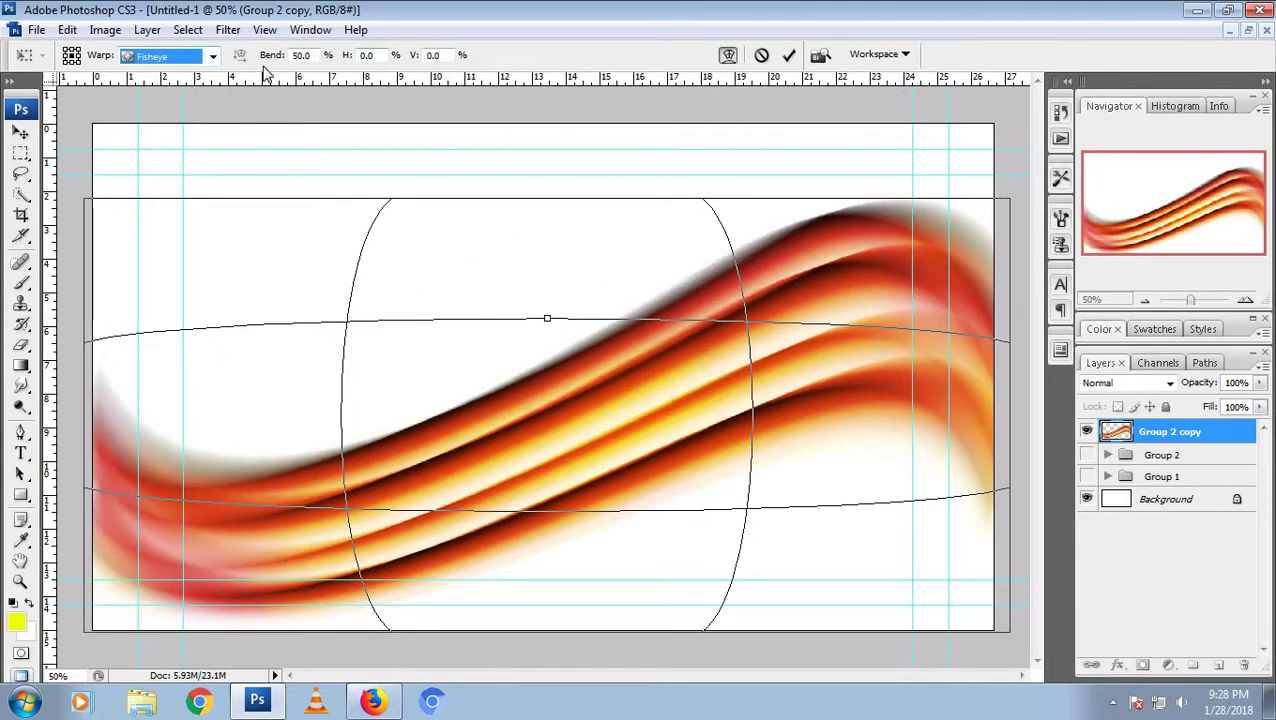
pyautogui.click(213, 57)
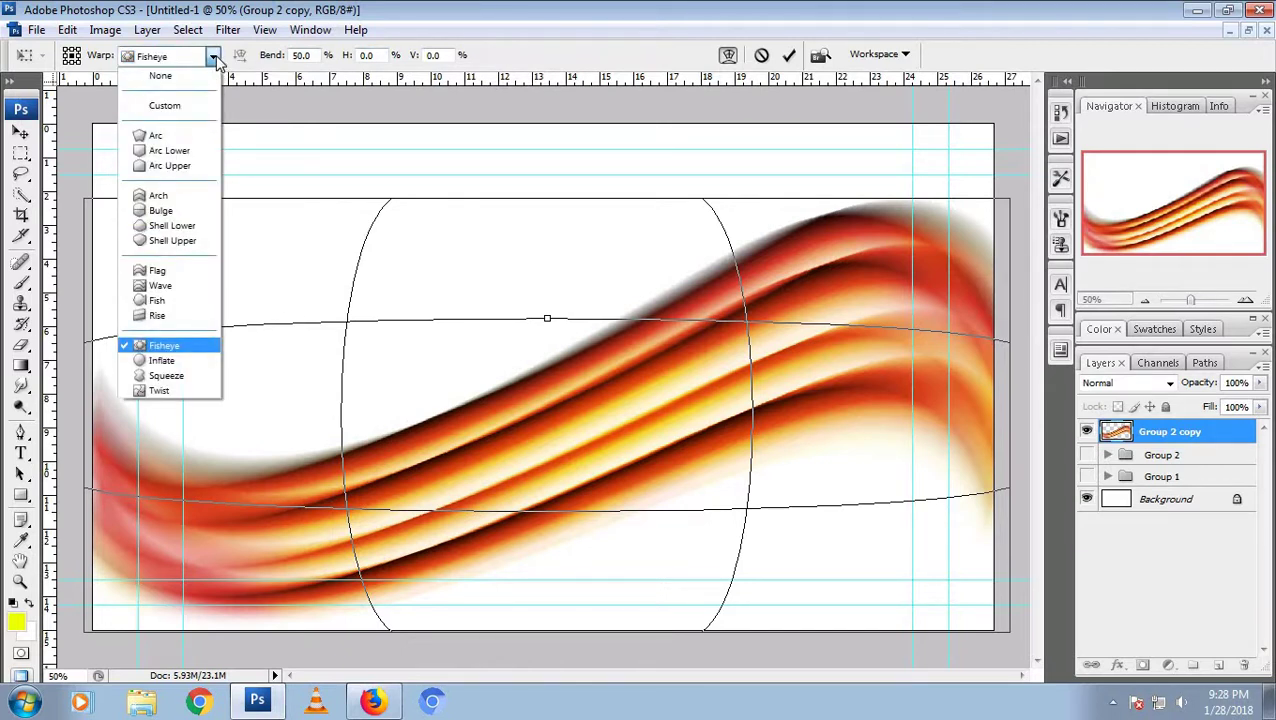
pyautogui.click(155, 376)
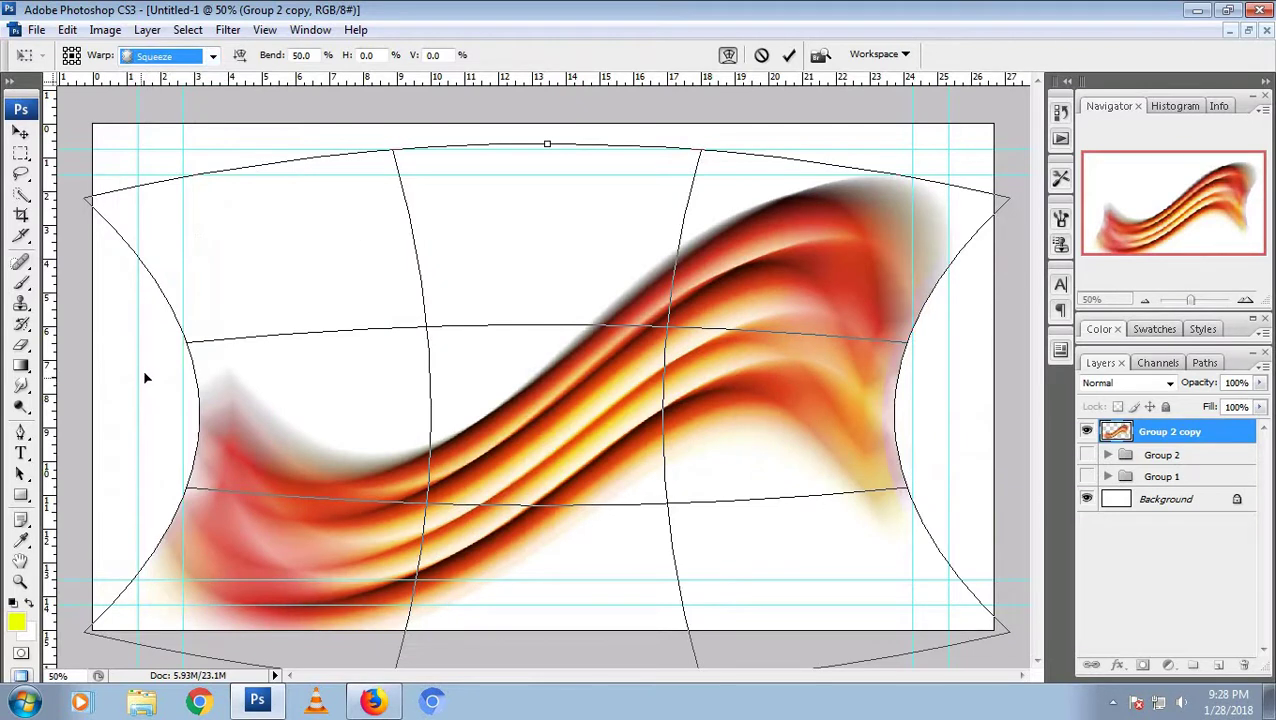
pyautogui.click(203, 62)
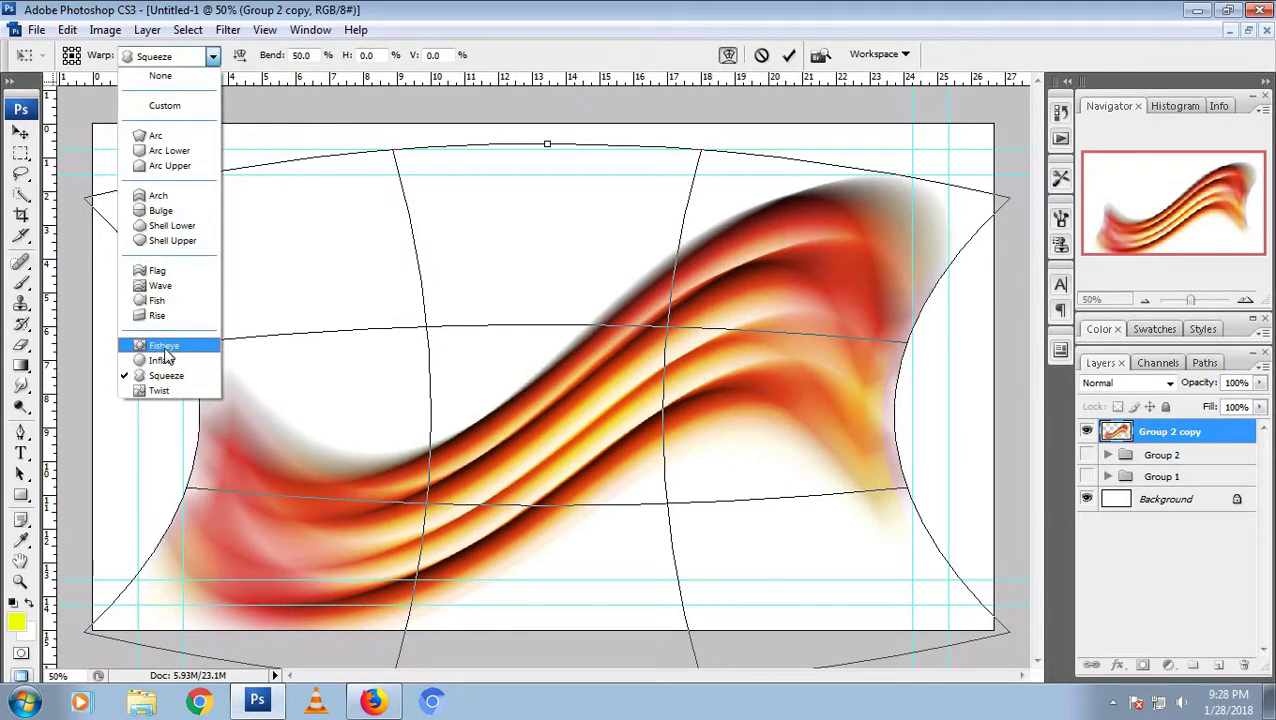
pyautogui.click(165, 350)
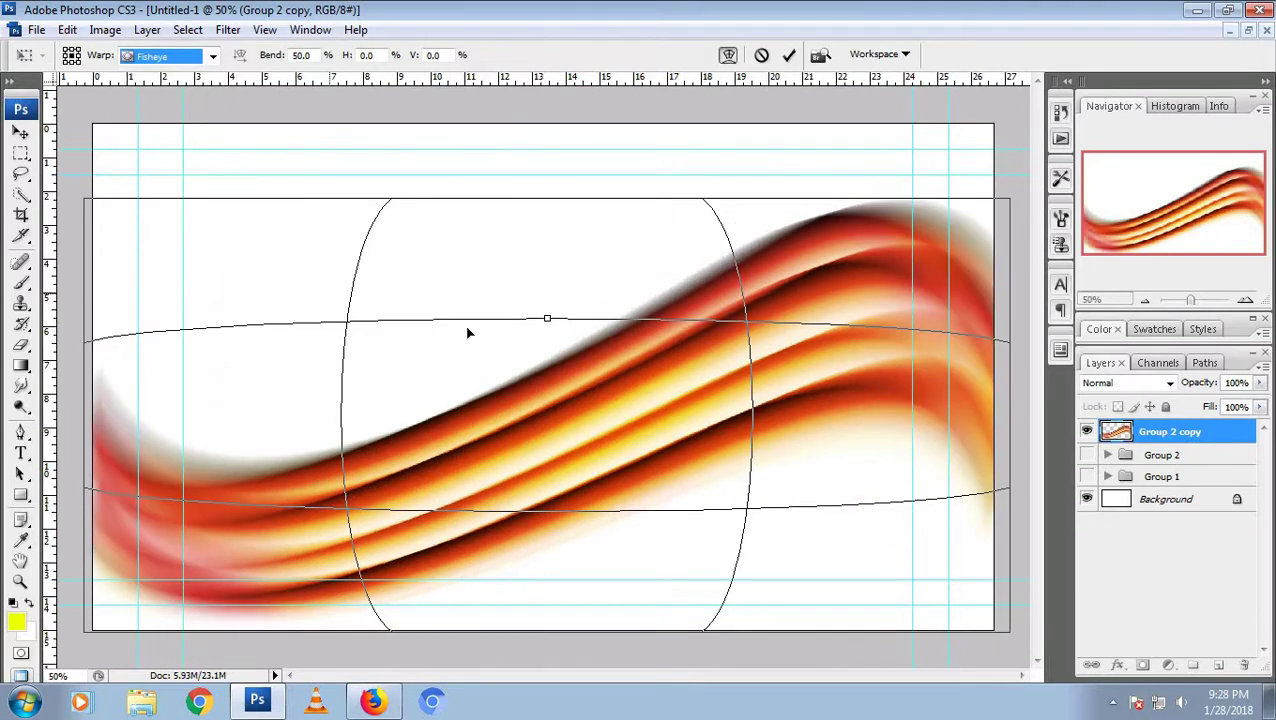
pyautogui.moveTo(548, 320); pyautogui.dragTo(541, 368)
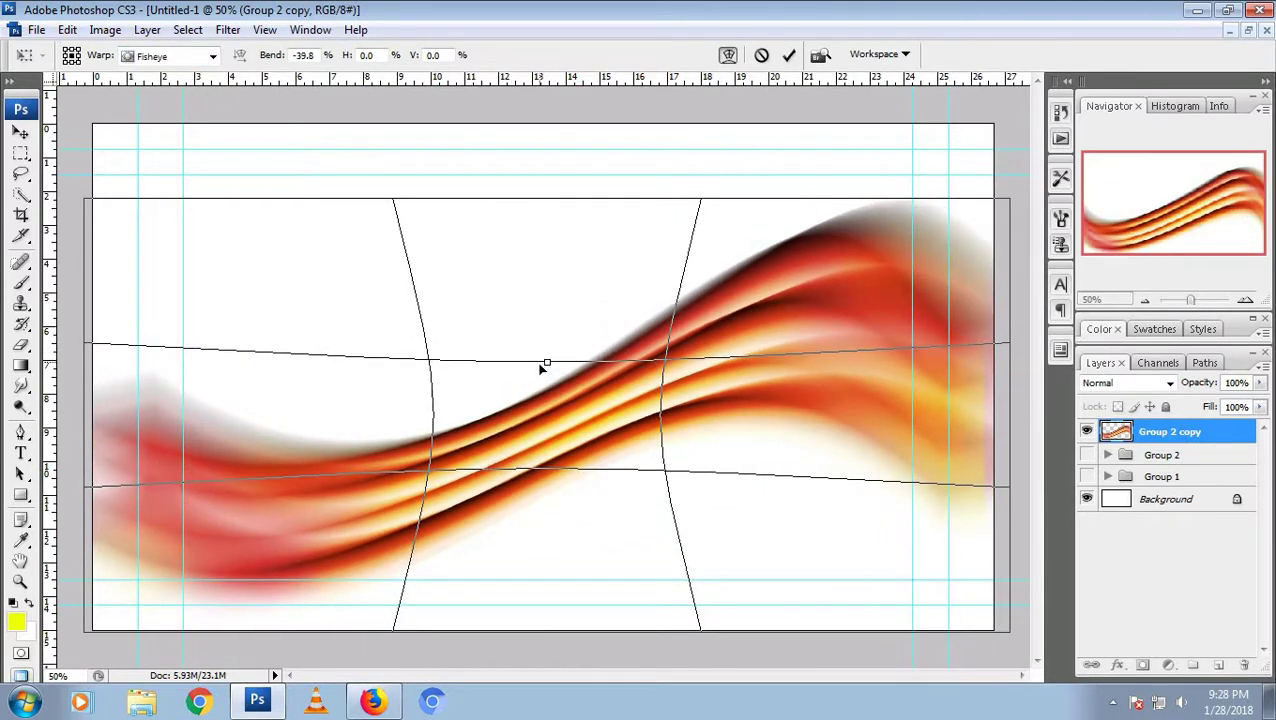
pyautogui.moveTo(541, 368); pyautogui.dragTo(541, 359)
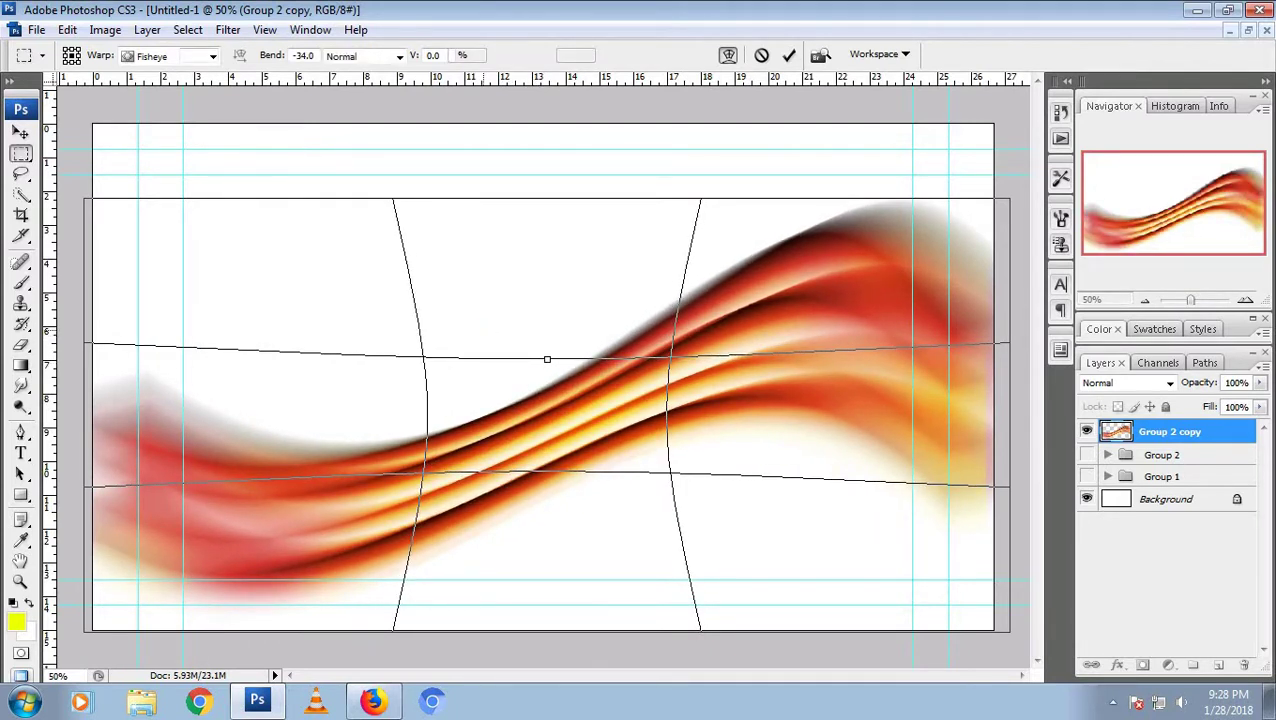
# Commit the Fisheye warp, nudge the waves down about 19 px, and scale them to 106.2%
pyautogui.press('v')
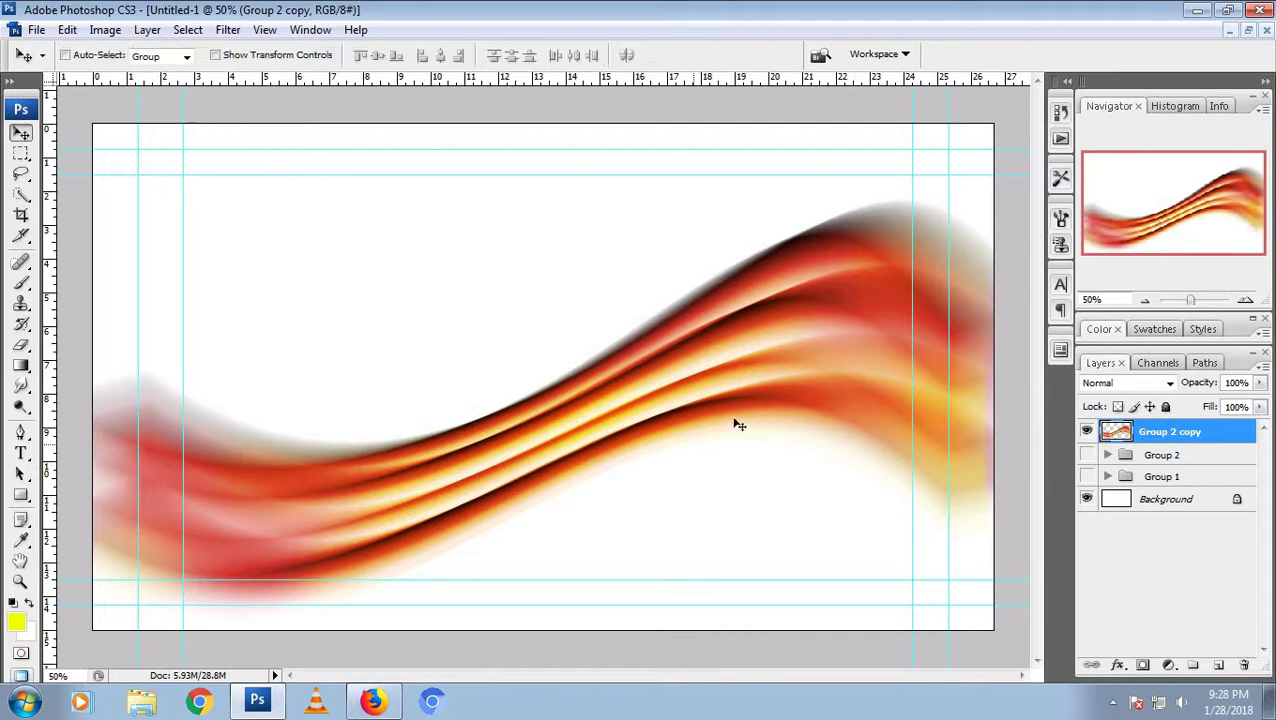
pyautogui.moveTo(742, 372); pyautogui.dragTo(743, 391)
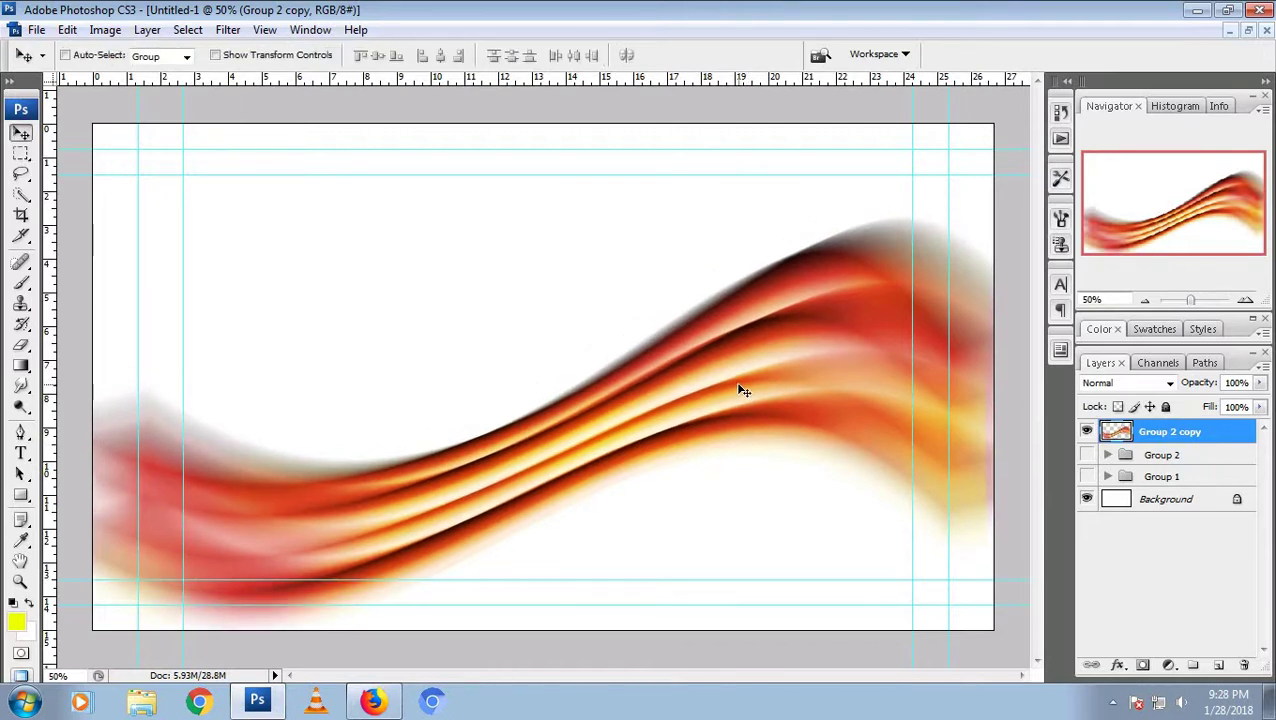
pyautogui.hotkey('ctrl', 't')
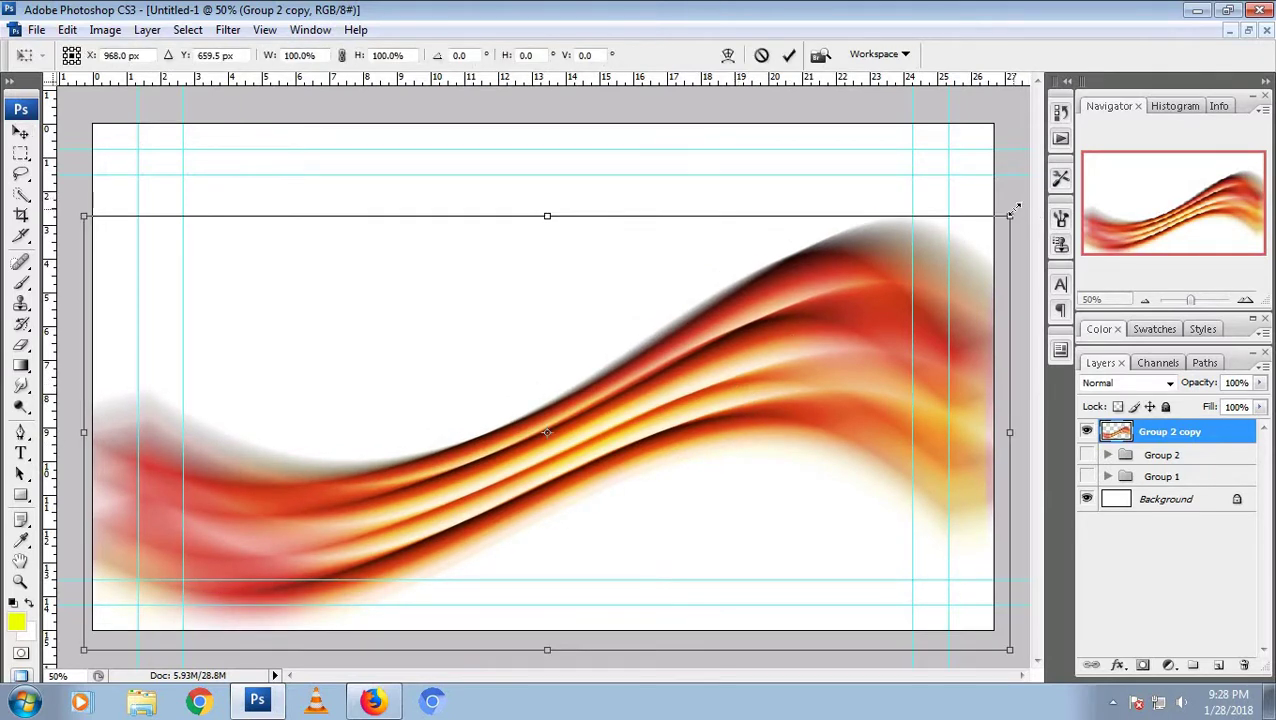
pyautogui.moveTo(1010, 215); pyautogui.dragTo(1040, 186)
pyautogui.moveTo(843, 285); pyautogui.dragTo(818, 315)
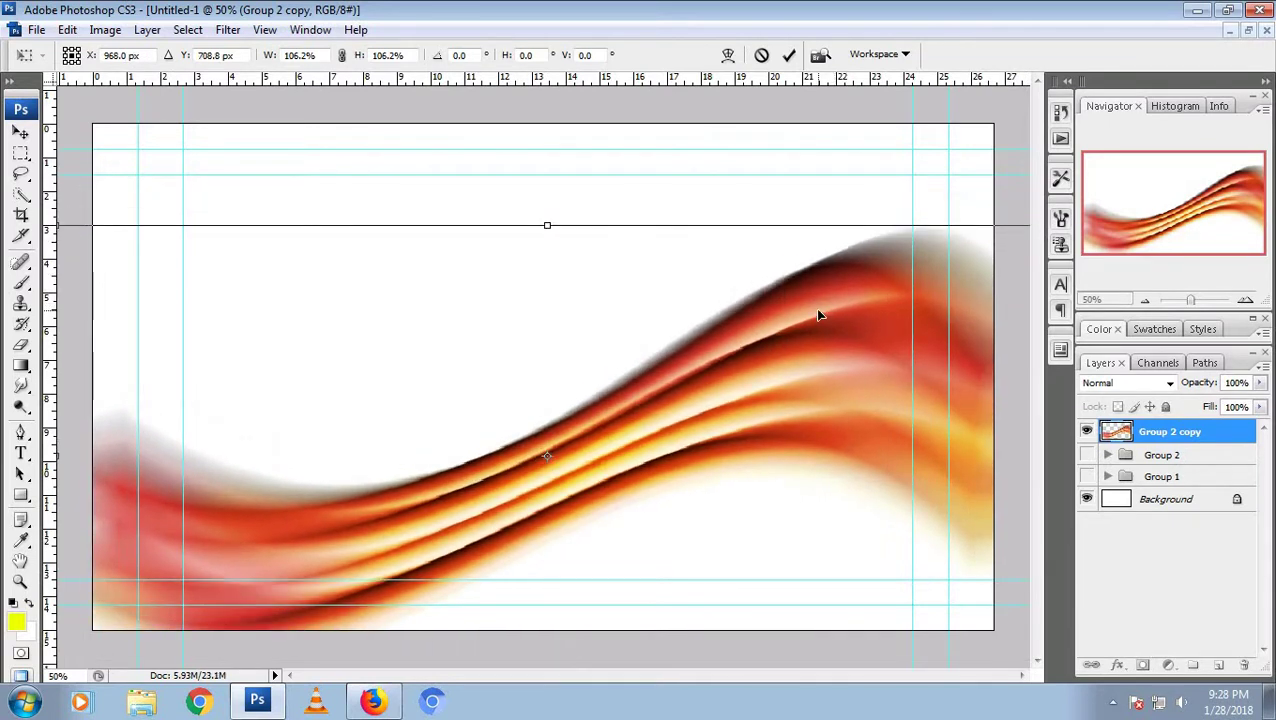
pyautogui.press('Return')
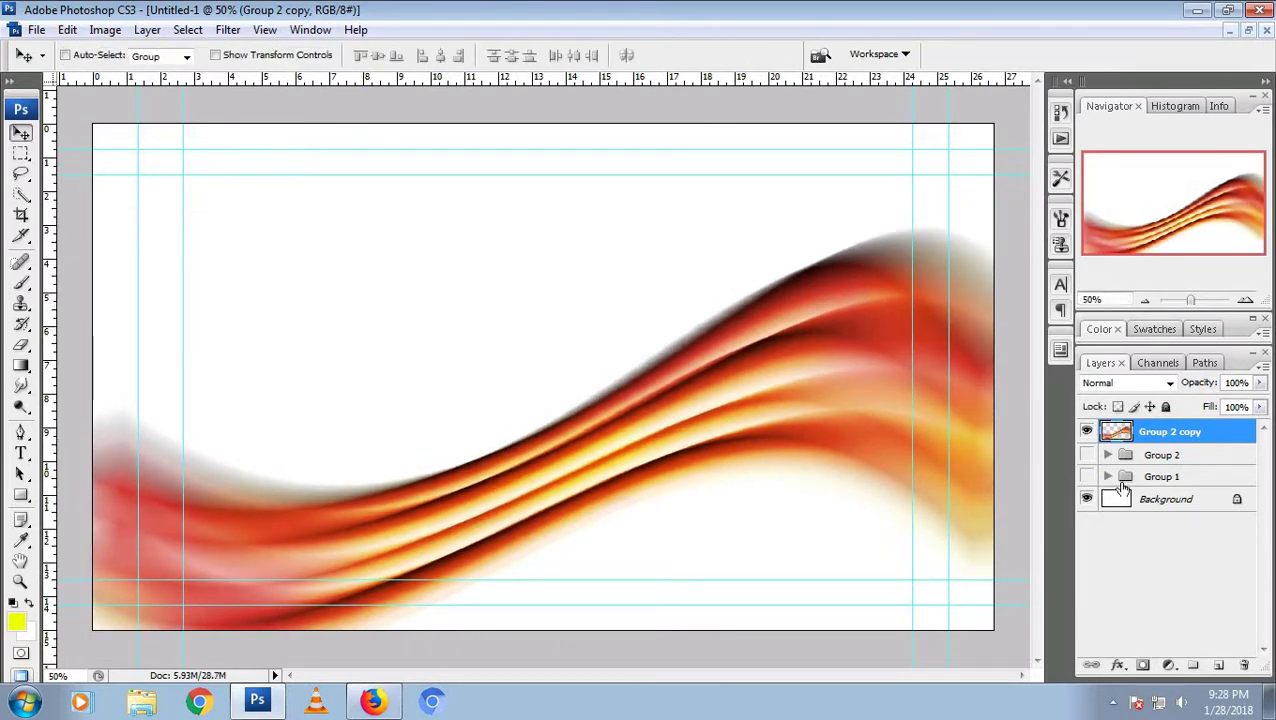
# Select the Background layer and set the foreground colour to light grey #dadada
pyautogui.click(1148, 510)
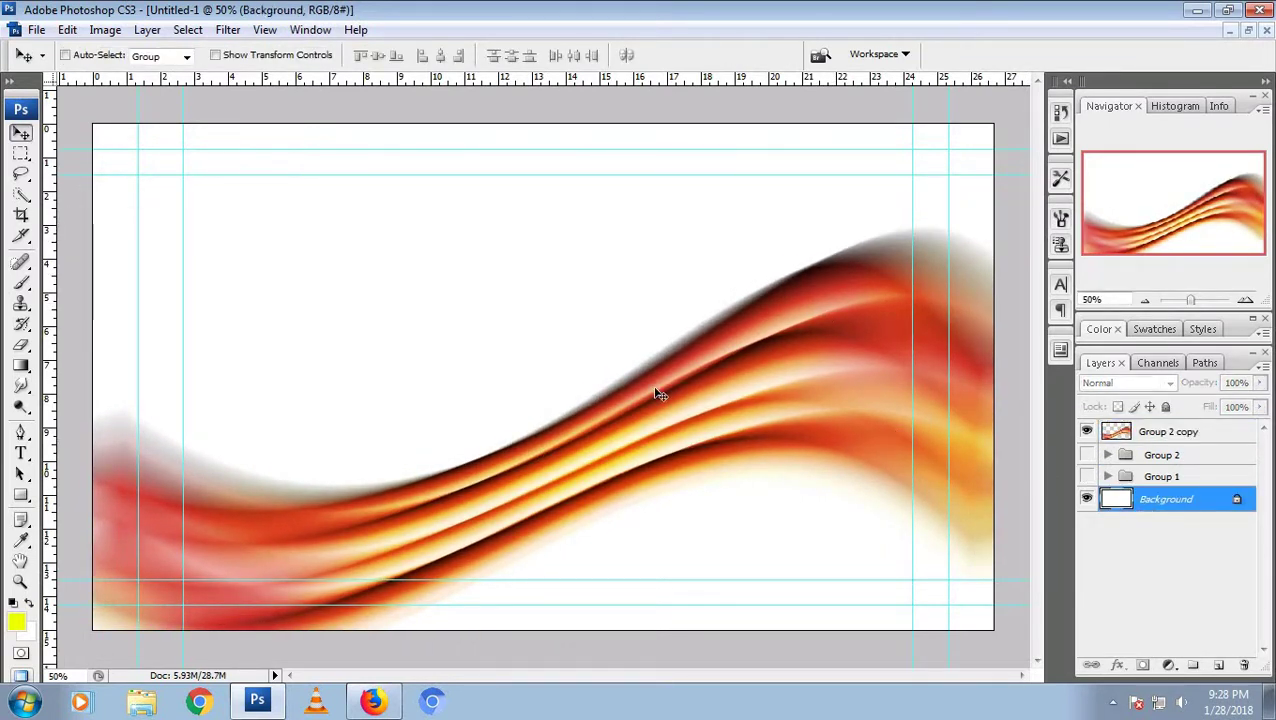
pyautogui.click(15, 620)
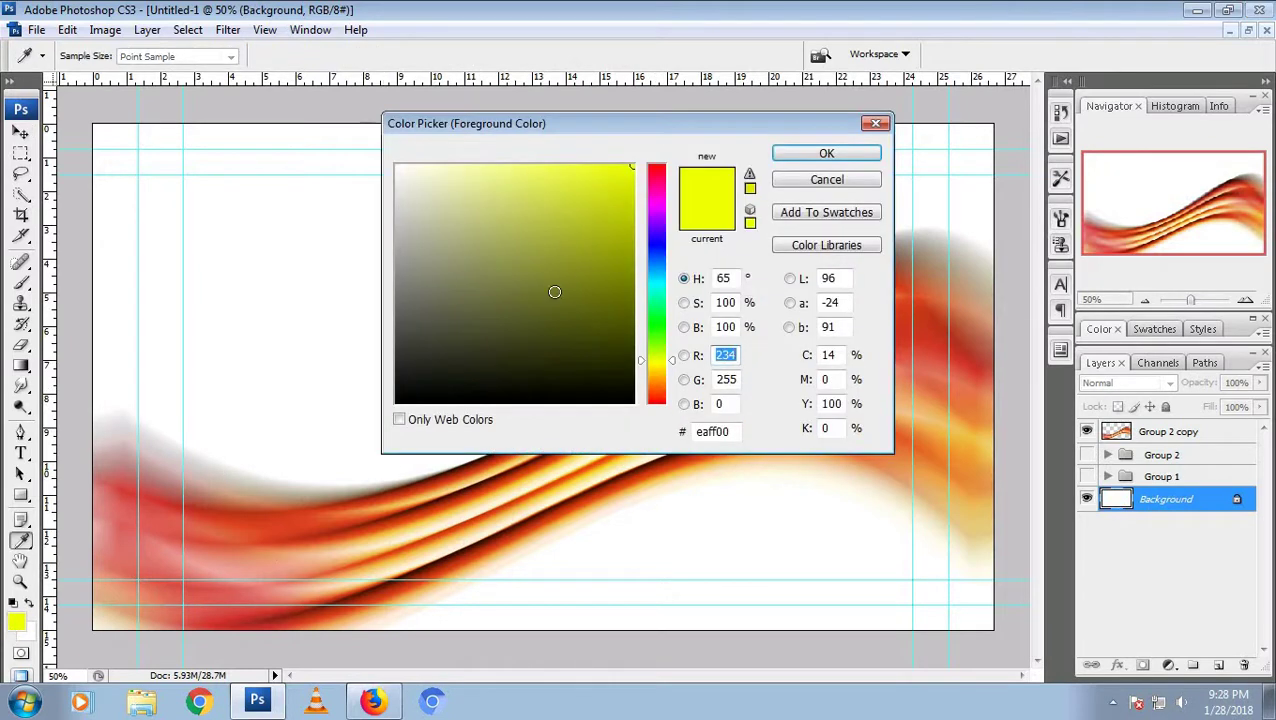
pyautogui.moveTo(554, 291); pyautogui.dragTo(396, 198)
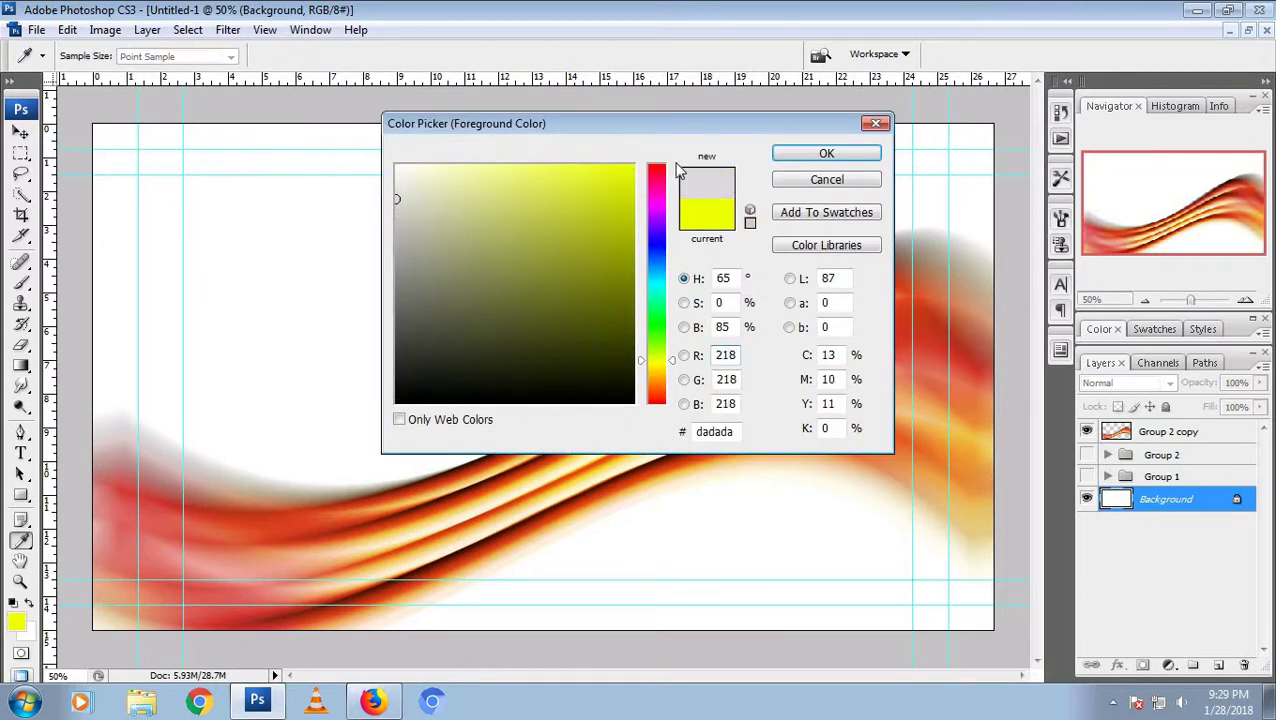
pyautogui.click(792, 156)
# Paint soft grey along the background's top with a 500 px brush at 30% opacity
pyautogui.press('b')
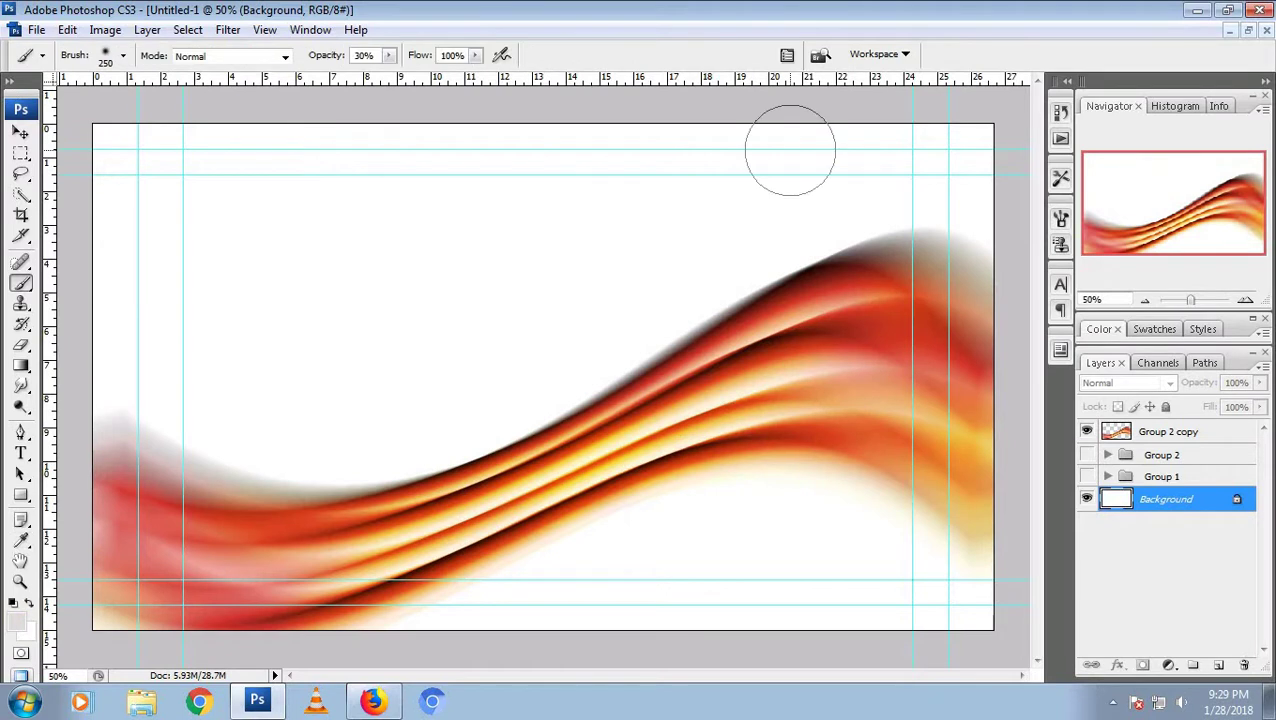
pyautogui.press(']')
pyautogui.press(']')
pyautogui.press(']')
pyautogui.moveTo(157, 142); pyautogui.dragTo(177, 175)
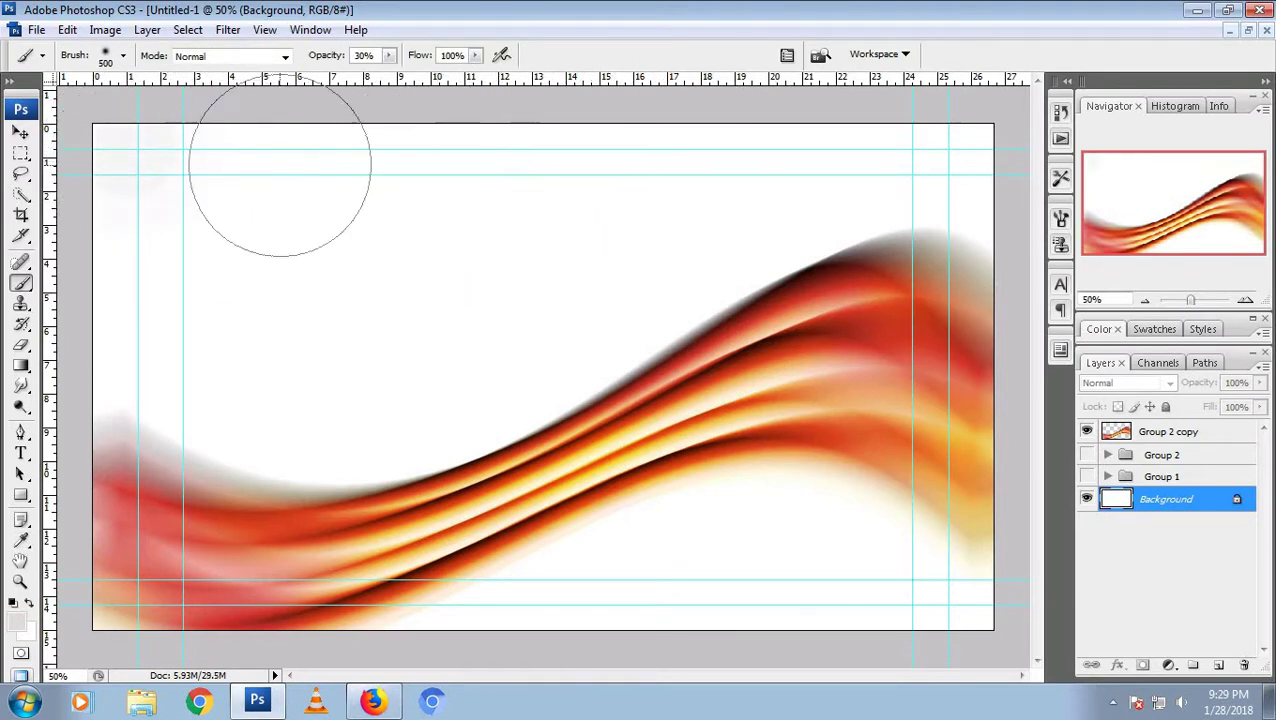
pyautogui.moveTo(280, 167); pyautogui.dragTo(150, 200)
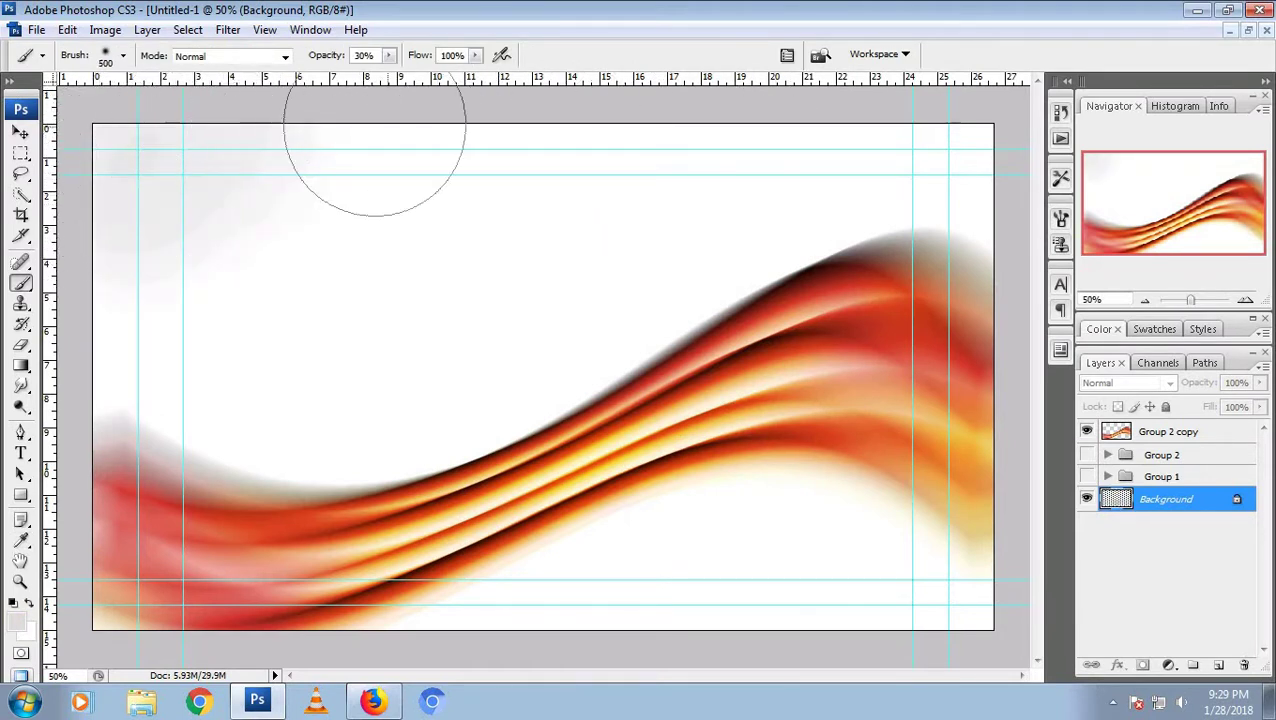
pyautogui.moveTo(316, 142)
pyautogui.mouseDown()
pyautogui.moveTo(792, 124)
pyautogui.moveTo(278, 610)
pyautogui.moveTo(571, 609)
pyautogui.moveTo(424, 176)
pyautogui.moveTo(849, 630)
pyautogui.mouseUp()
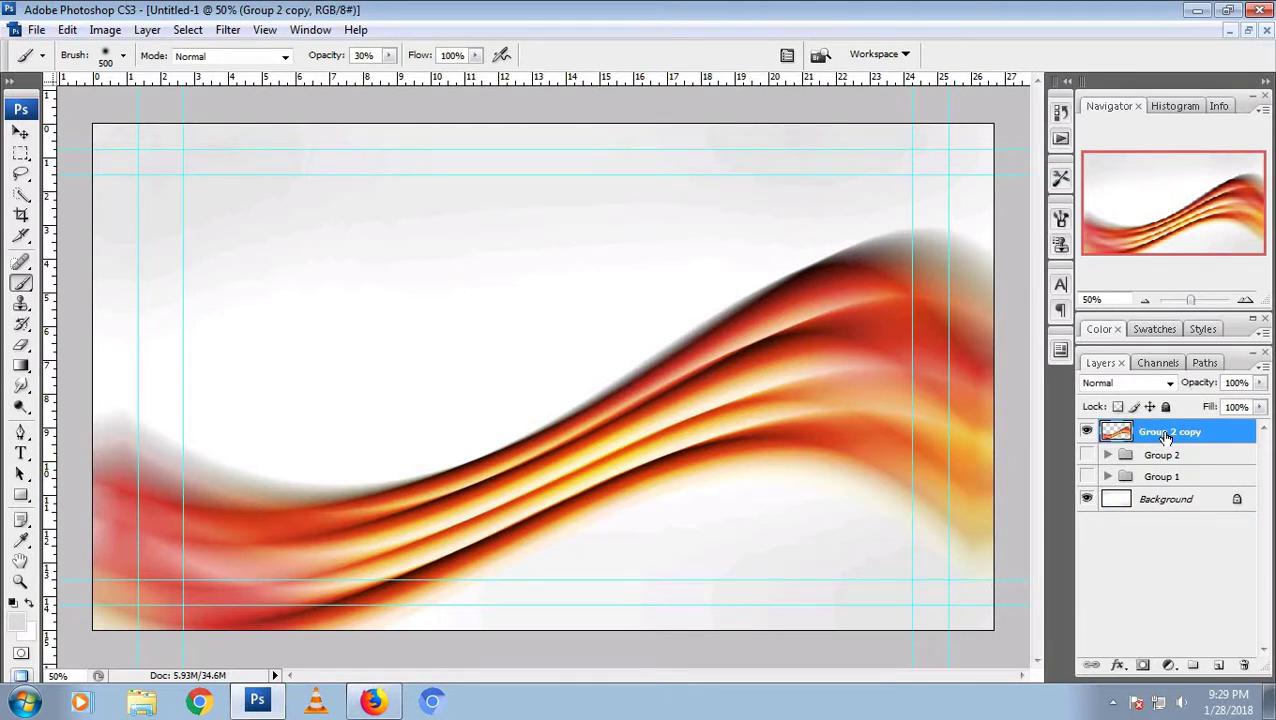
# Duplicate the orange wave and add a Hue/Saturation adjustment masked to its outline
pyautogui.hotkey('ctrl', 'j')
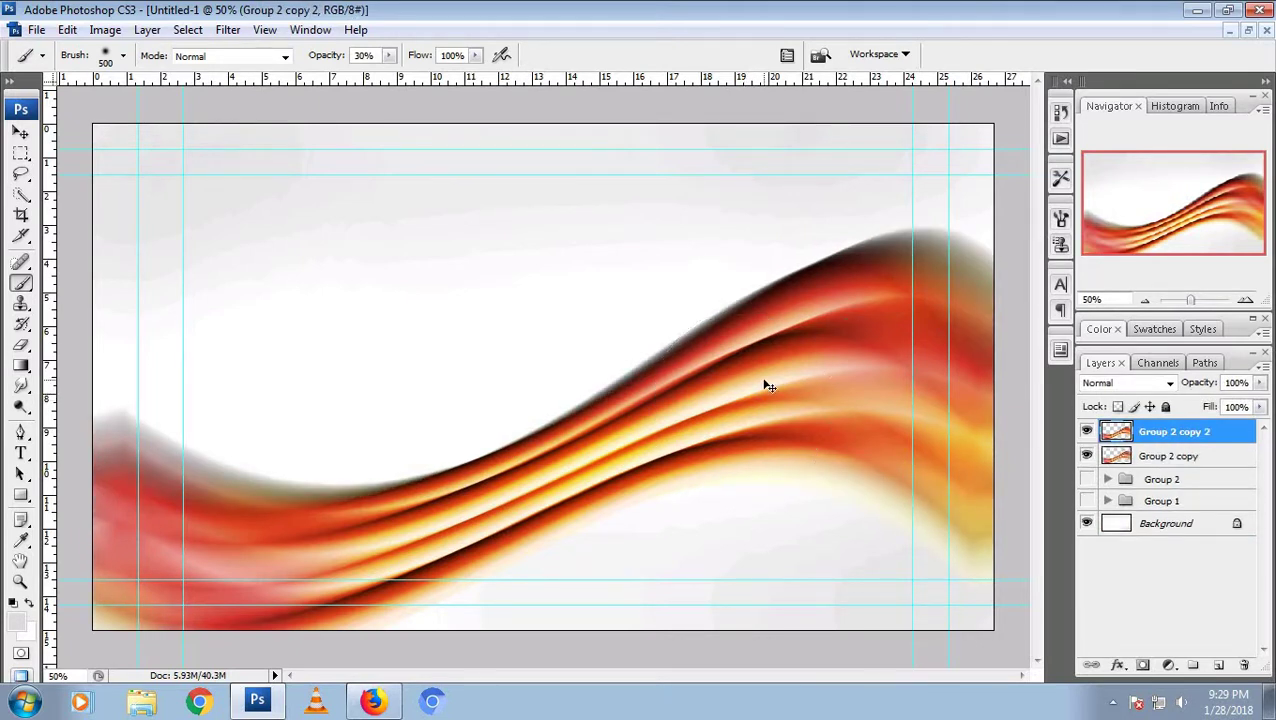
pyautogui.keyDown('ctrl'); pyautogui.click(1122, 438); pyautogui.keyUp('ctrl')
pyautogui.click(1168, 665)
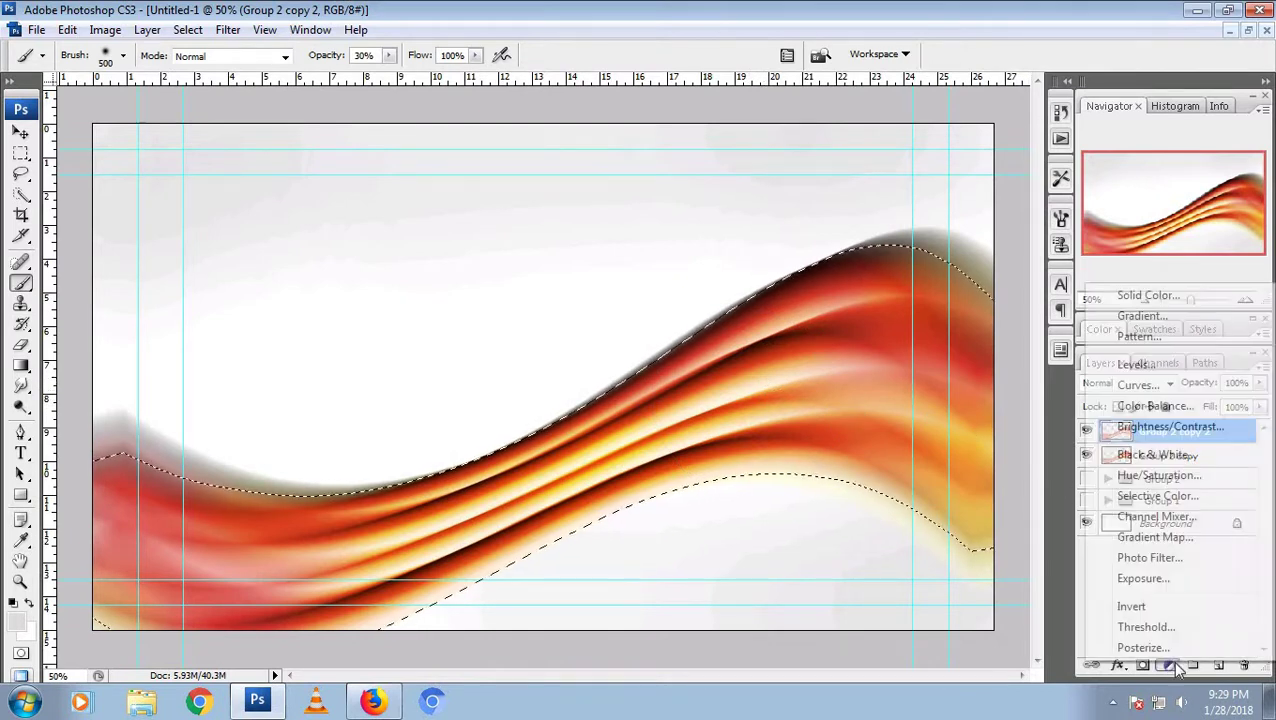
pyautogui.click(1157, 477)
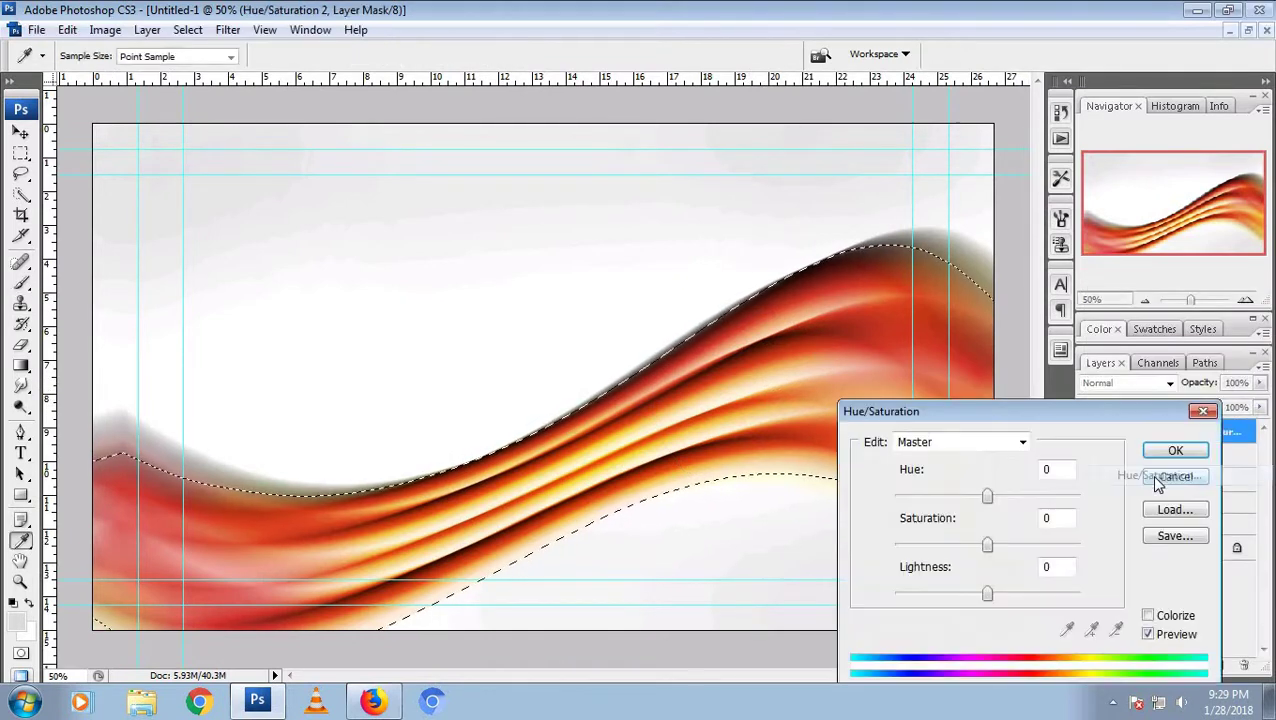
# Set Hue -180, Saturation +6 and Lightness +3 to turn the wave copy blue
pyautogui.moveTo(987, 496); pyautogui.dragTo(889, 510)
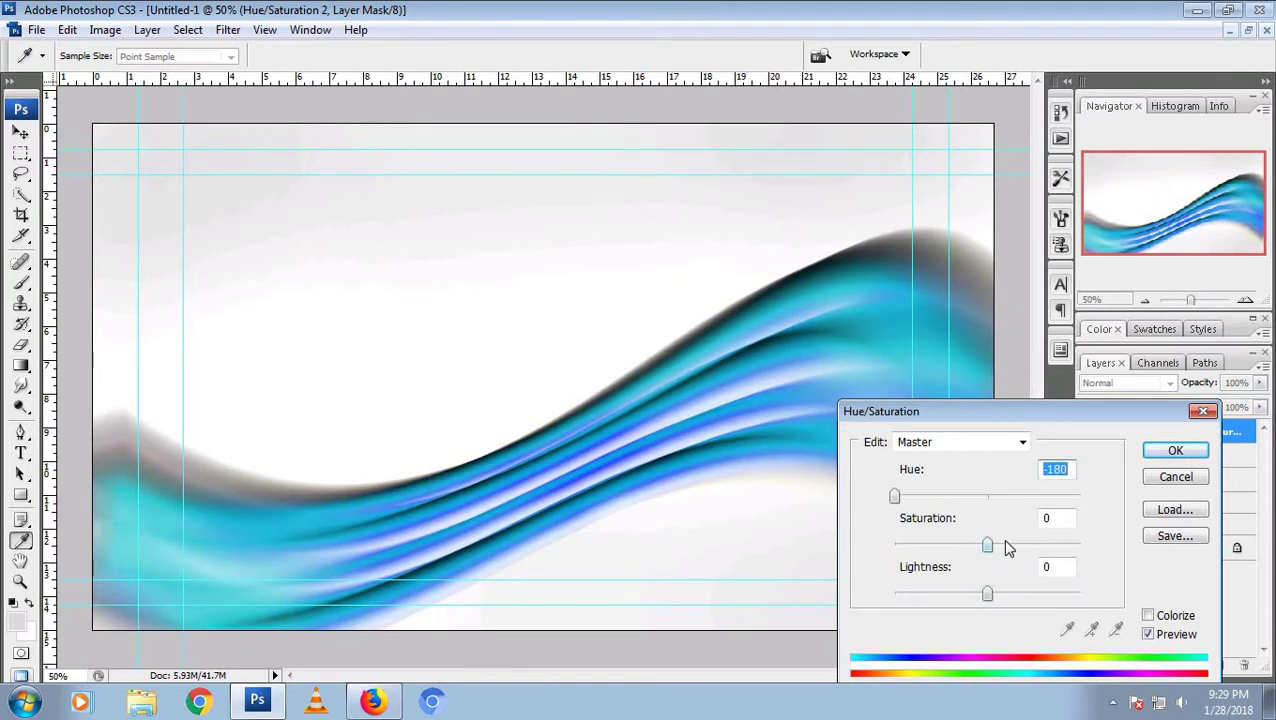
pyautogui.moveTo(1008, 547)
pyautogui.mouseDown()
pyautogui.moveTo(1020, 545)
pyautogui.moveTo(993, 545)
pyautogui.mouseUp()
pyautogui.moveTo(988, 595); pyautogui.dragTo(989, 596)
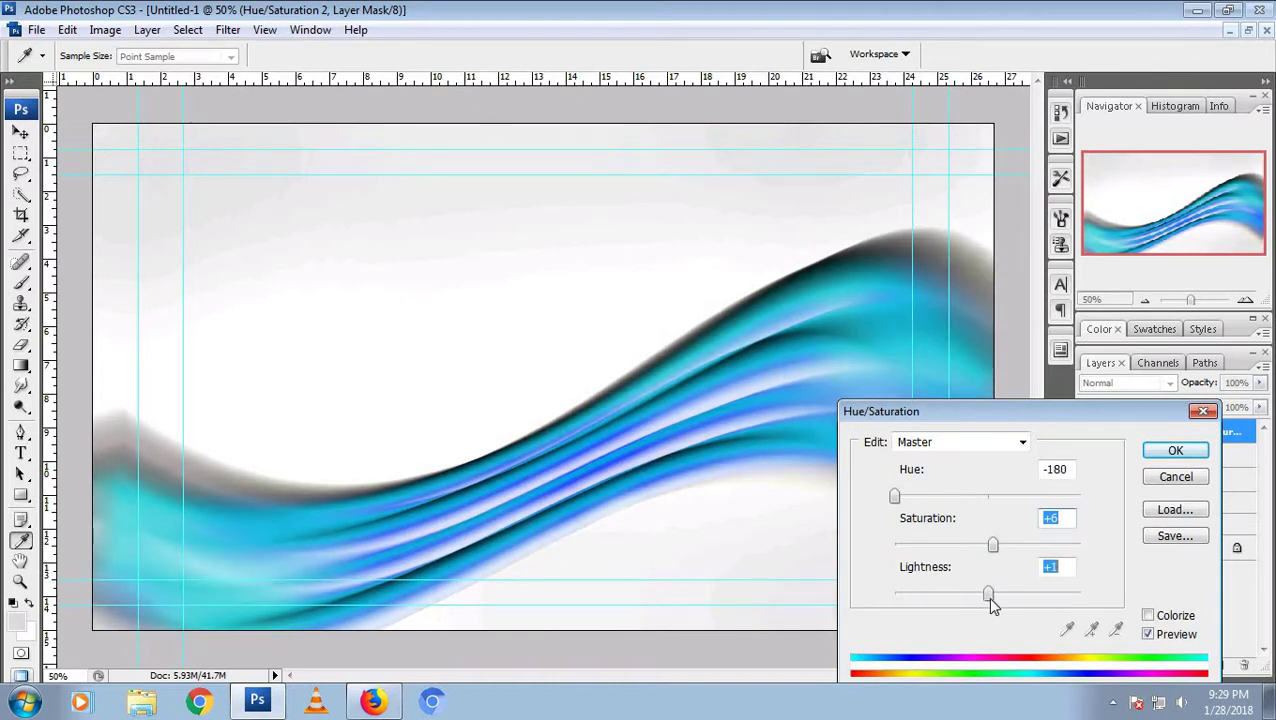
pyautogui.click(1176, 451)
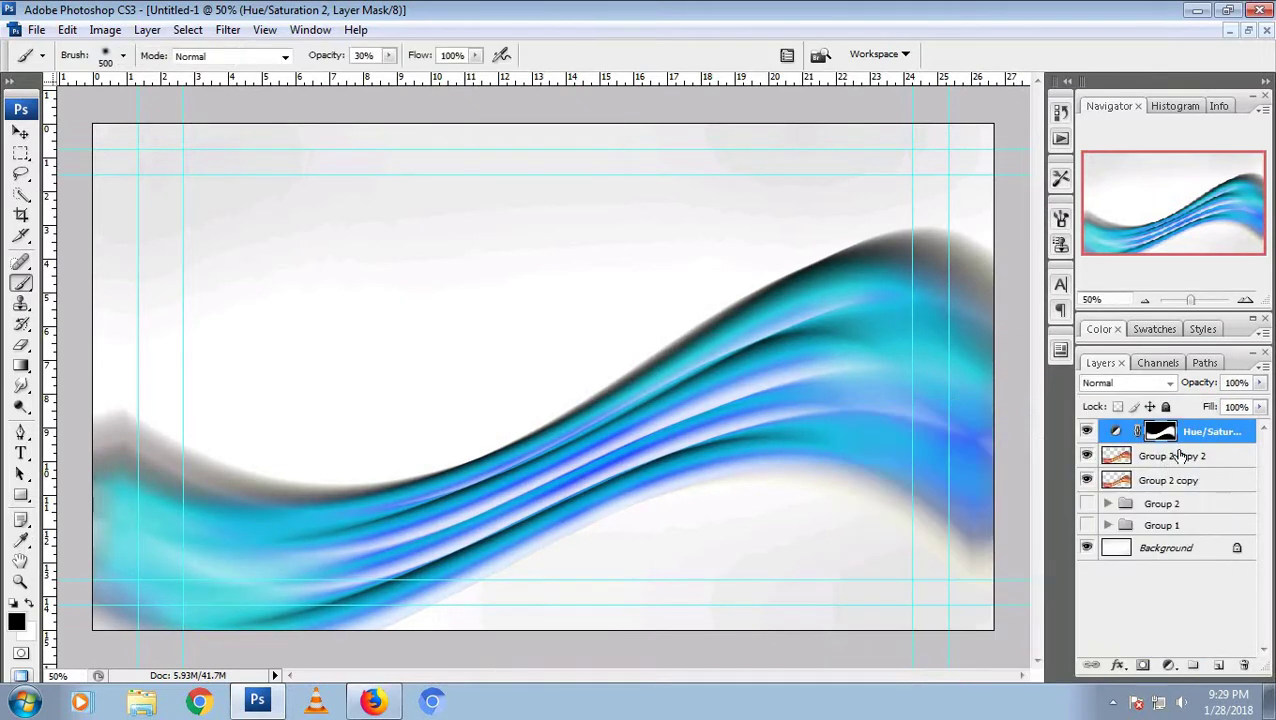
# Select the wave copy with its adjustment and flip them horizontally
pyautogui.click(1110, 460)
pyautogui.keyDown('shift'); pyautogui.click(1197, 432); pyautogui.keyUp('shift')
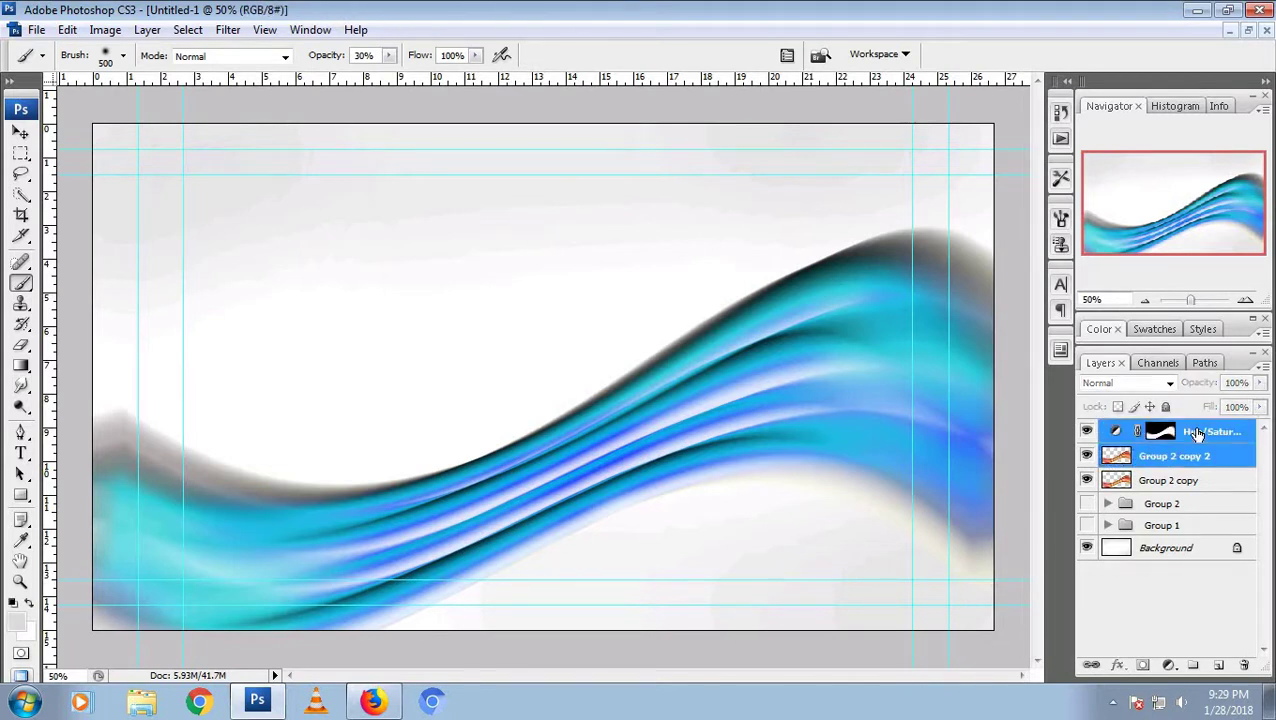
pyautogui.press('v')
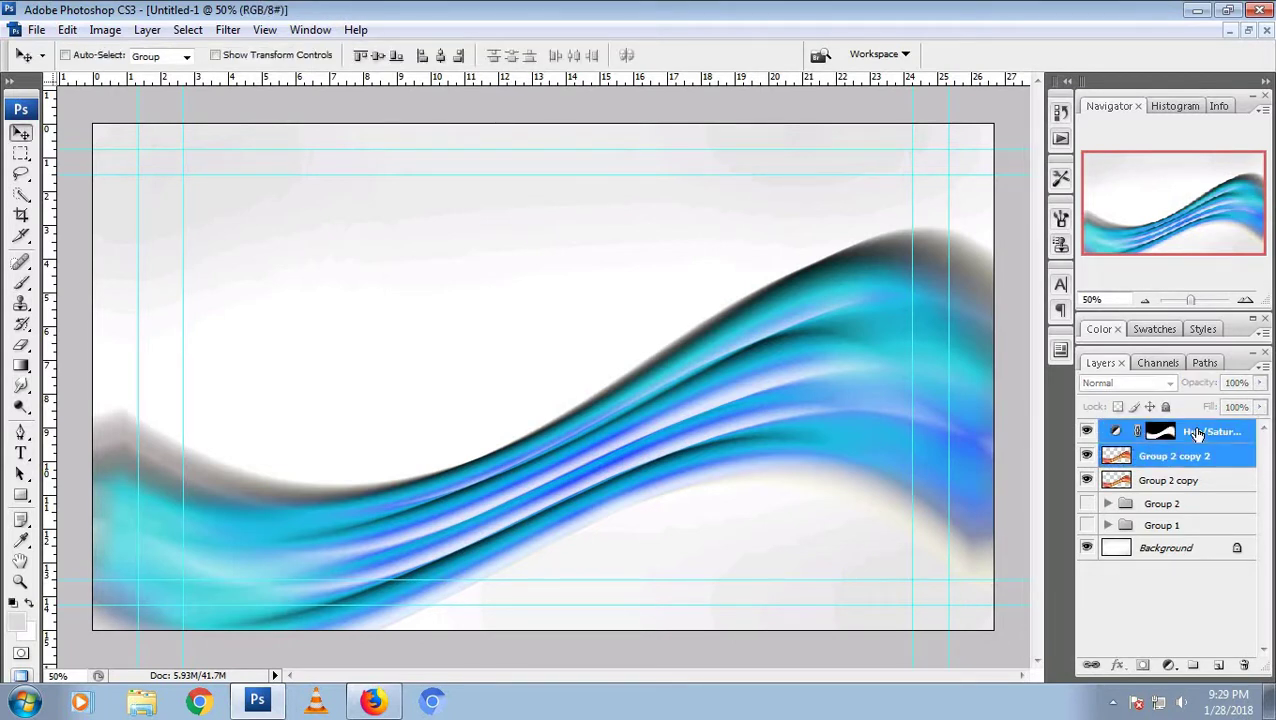
pyautogui.hotkey('ctrl', 't')
pyautogui.rightClick(715, 388)
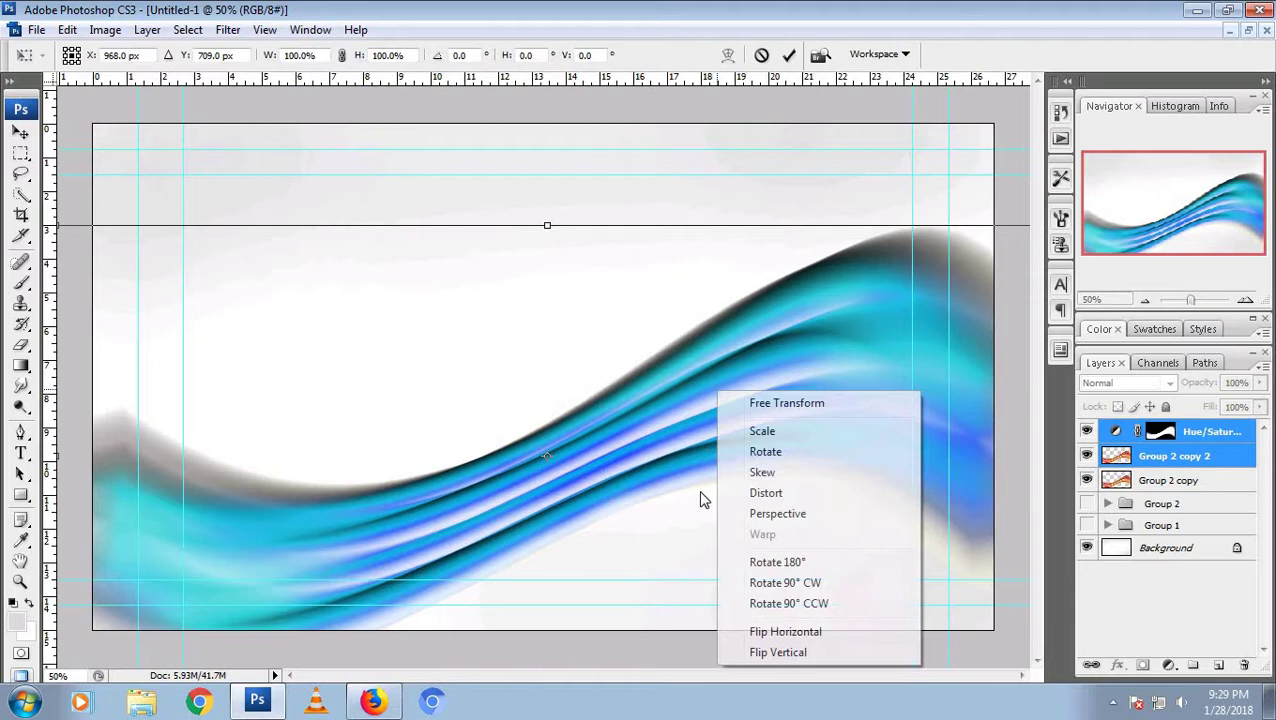
pyautogui.click(771, 629)
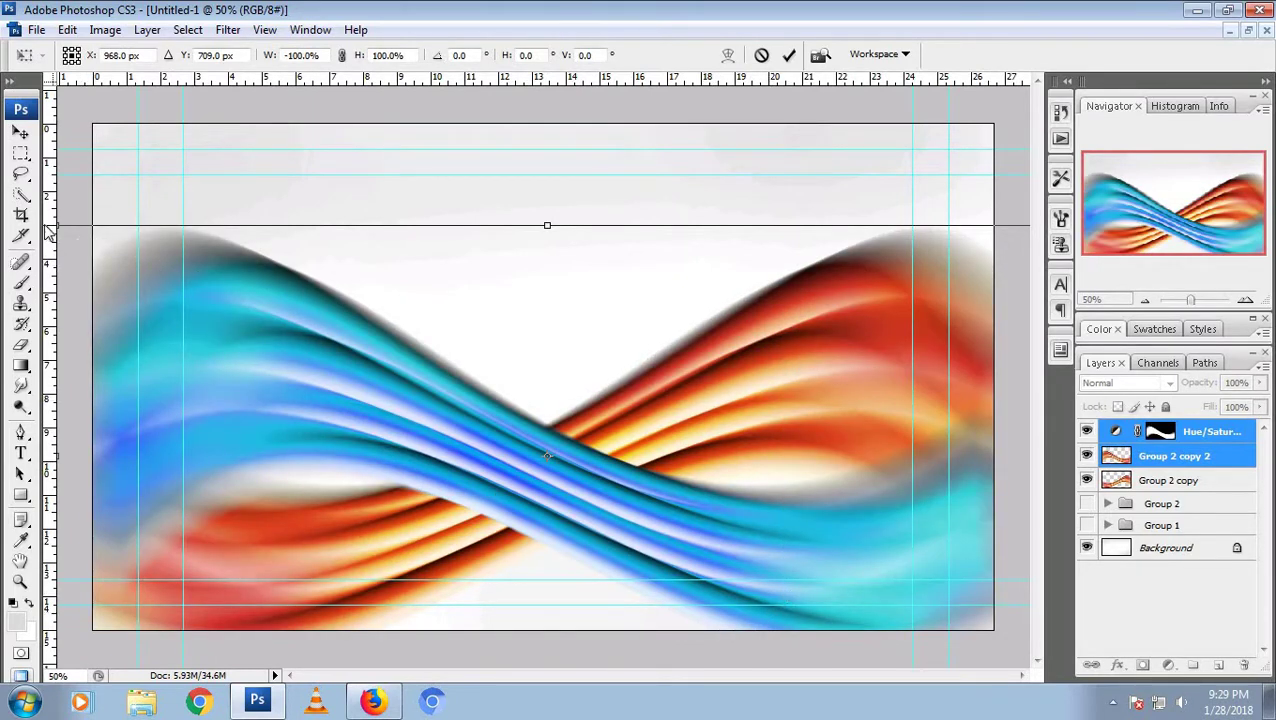
# Move the blue wave, scale it to about 105%, rotate it 5.4°, and commit
pyautogui.moveTo(80, 240)
pyautogui.mouseDown()
pyautogui.moveTo(143, 243)
pyautogui.moveTo(301, 312)
pyautogui.mouseUp()
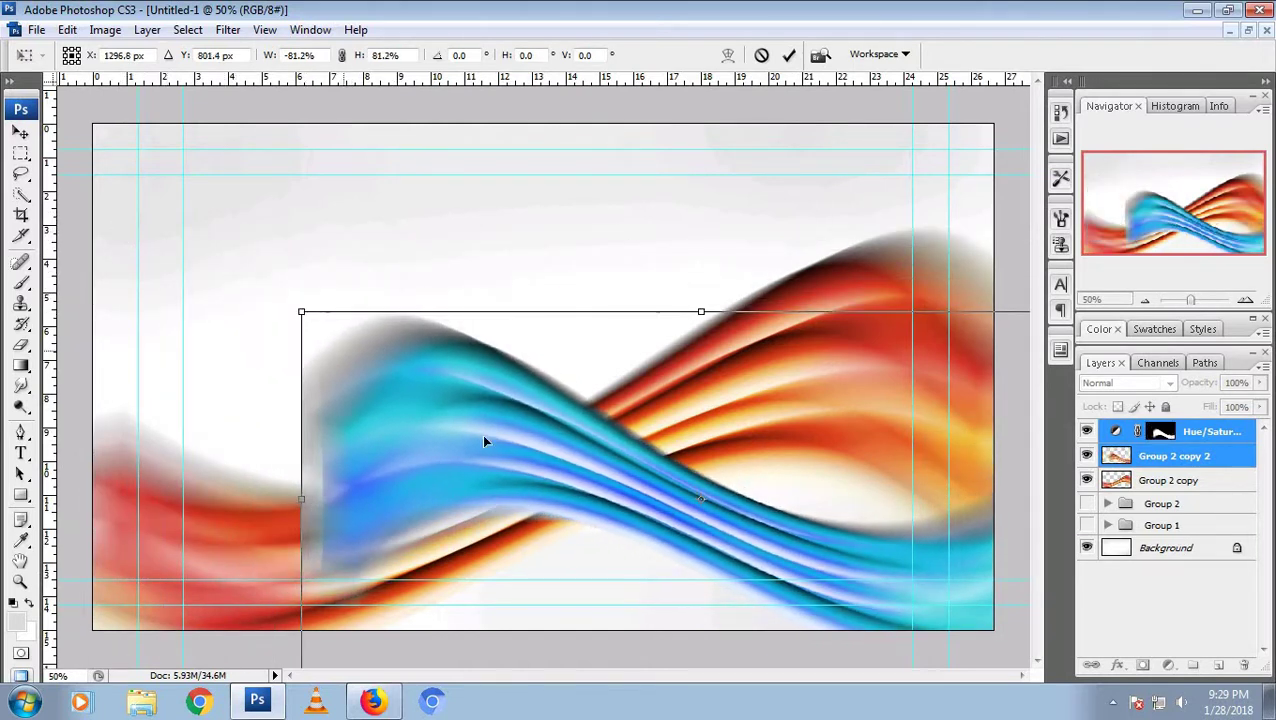
pyautogui.moveTo(484, 441); pyautogui.dragTo(267, 402)
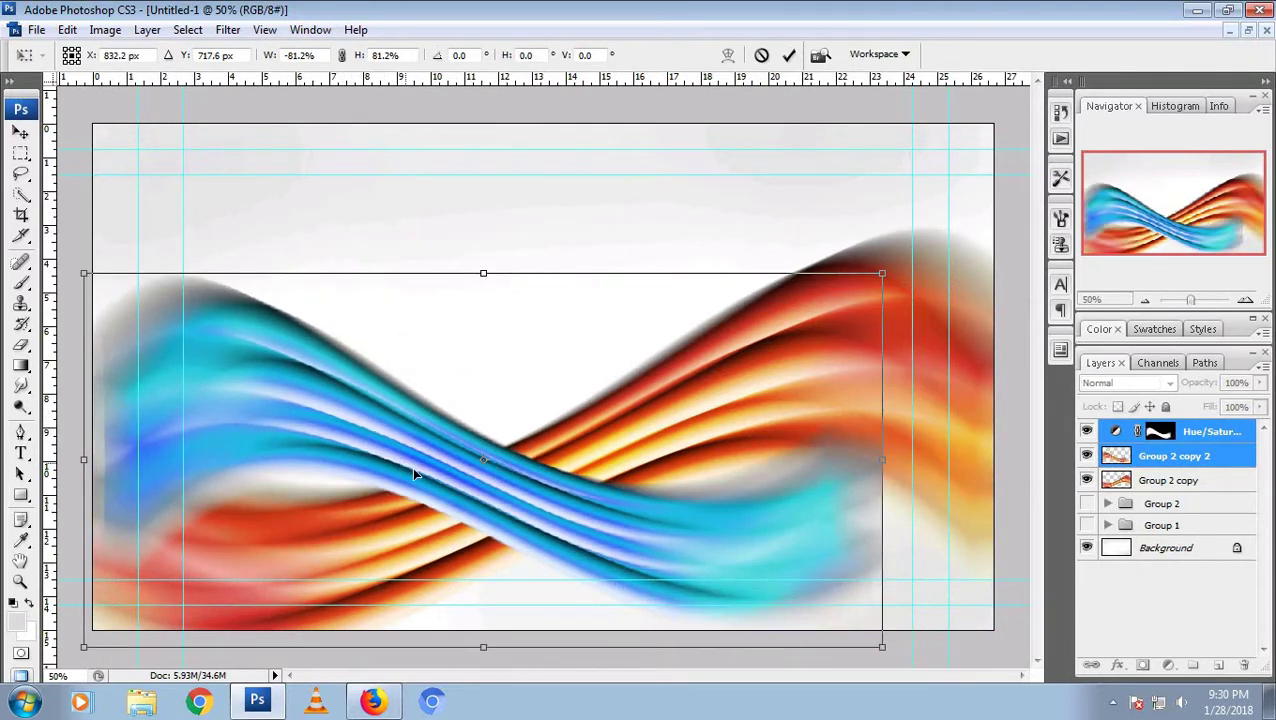
pyautogui.moveTo(846, 622); pyautogui.dragTo(942, 668)
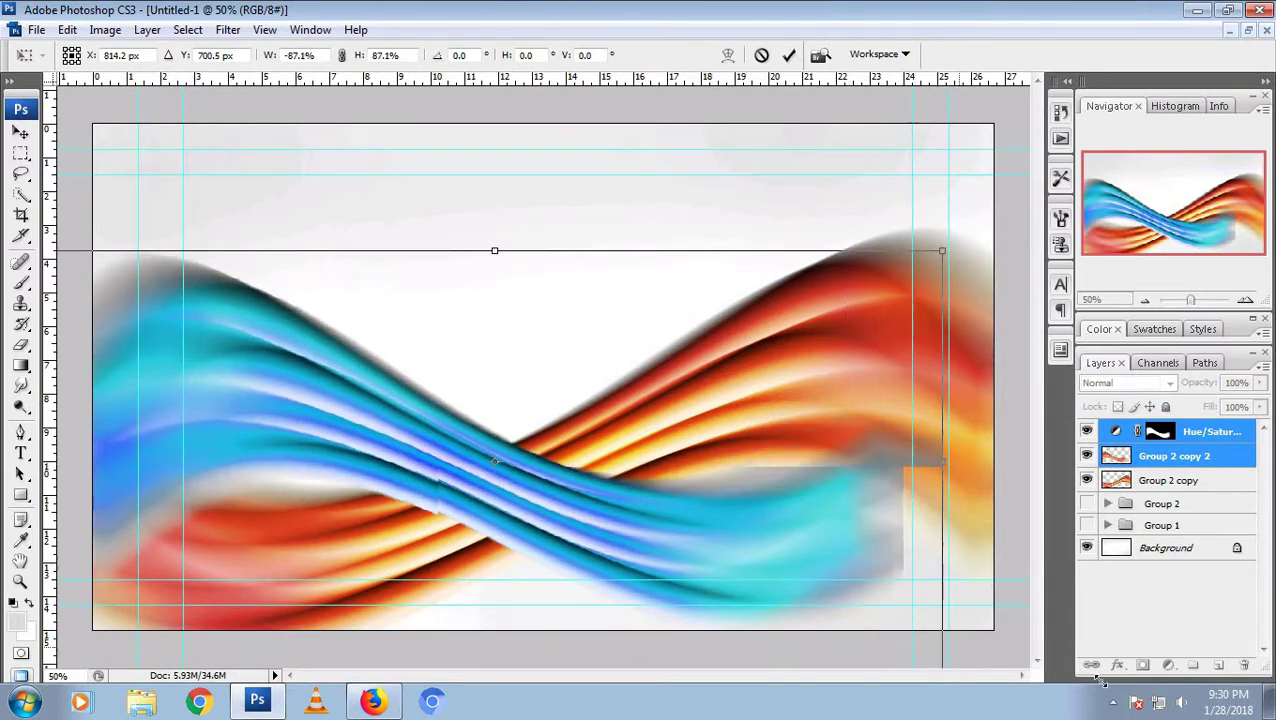
pyautogui.moveTo(1097, 680); pyautogui.dragTo(1106, 685)
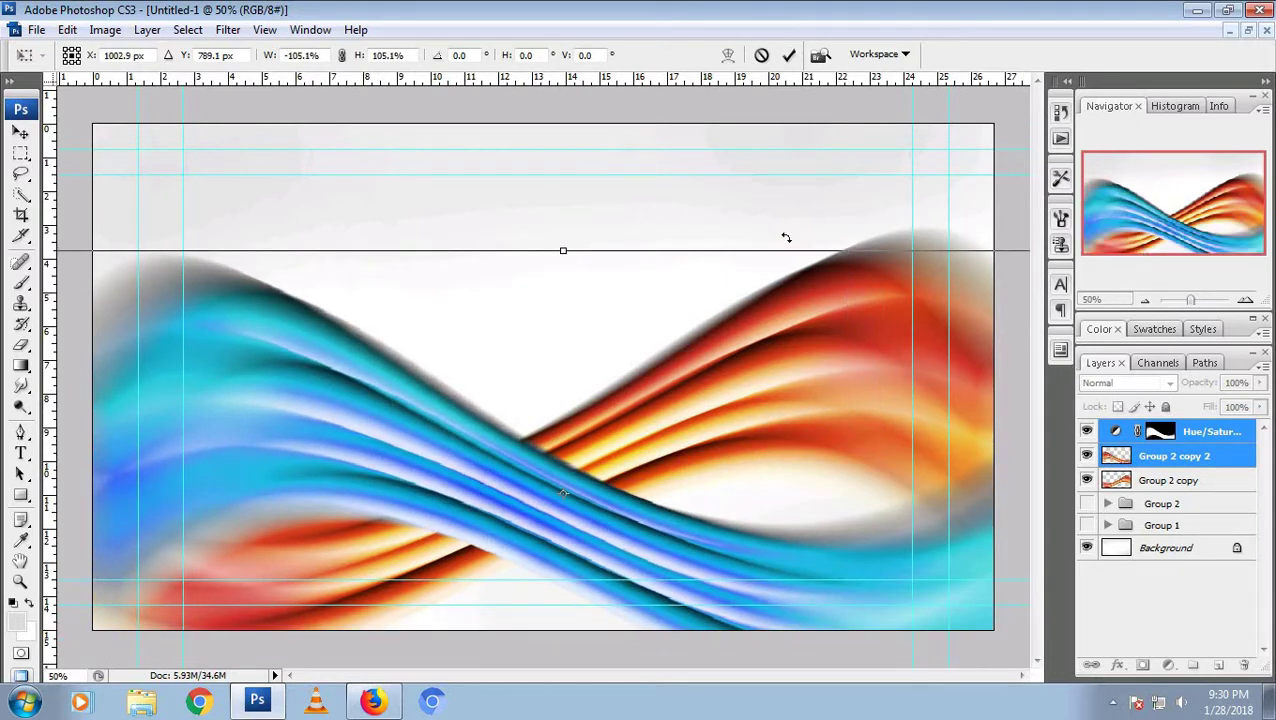
pyautogui.moveTo(238, 181); pyautogui.dragTo(268, 162)
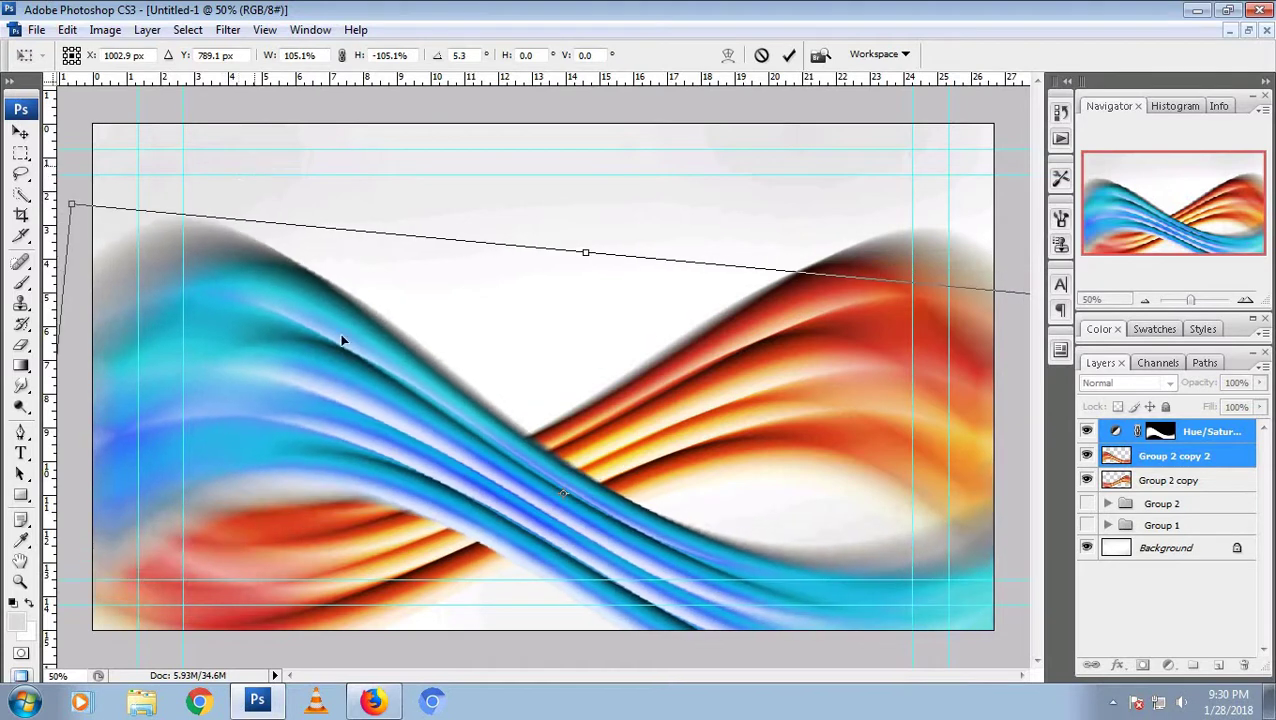
pyautogui.moveTo(420, 413); pyautogui.dragTo(375, 386)
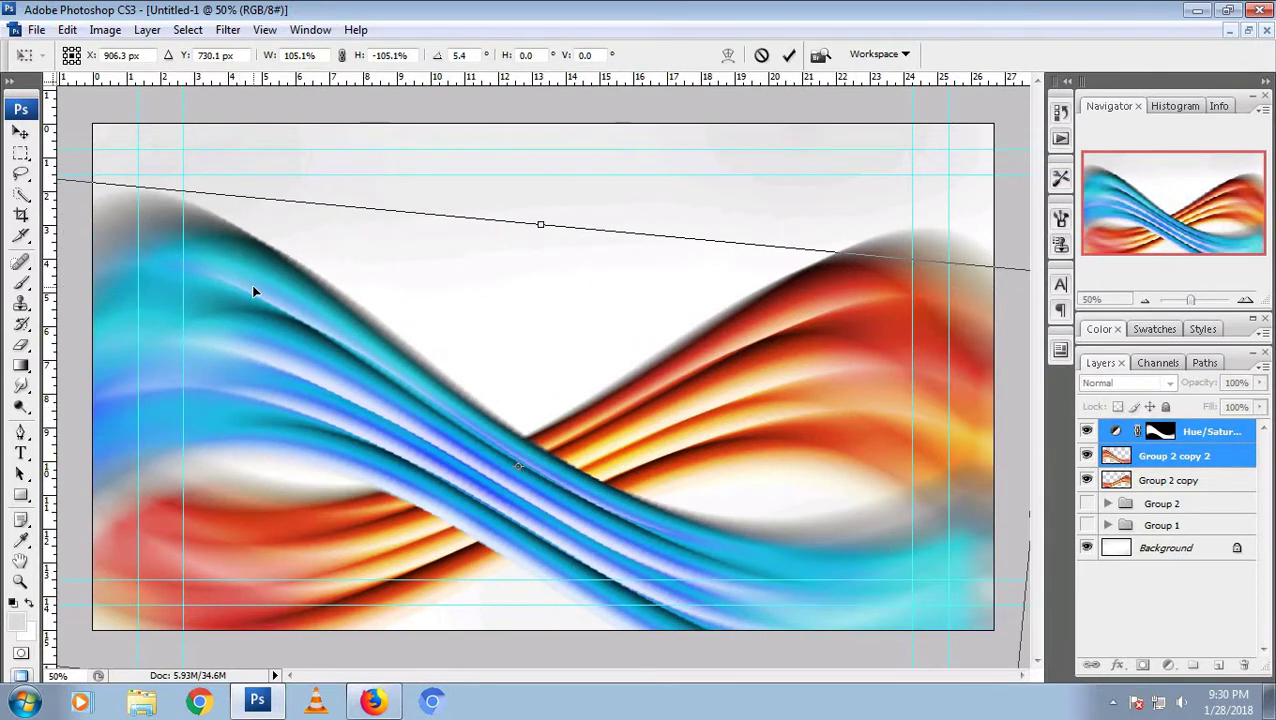
pyautogui.hotkey('ctrl', '-')
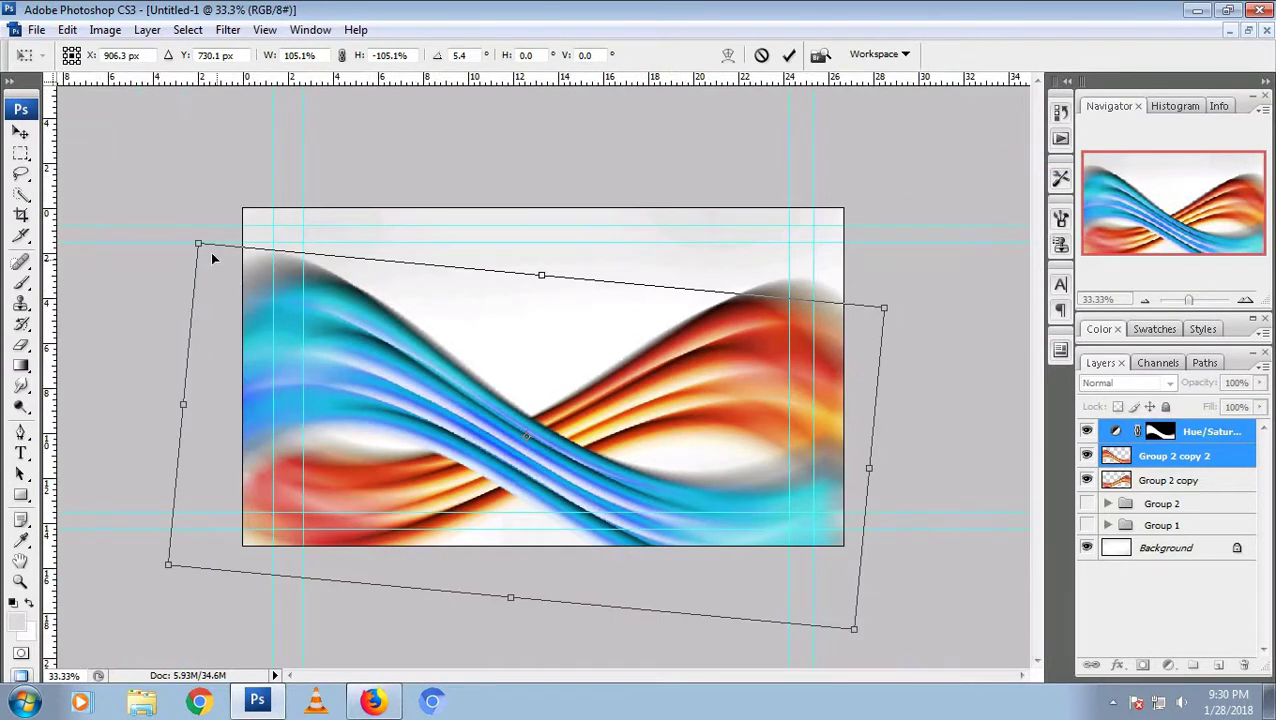
pyautogui.rightClick(290, 295)
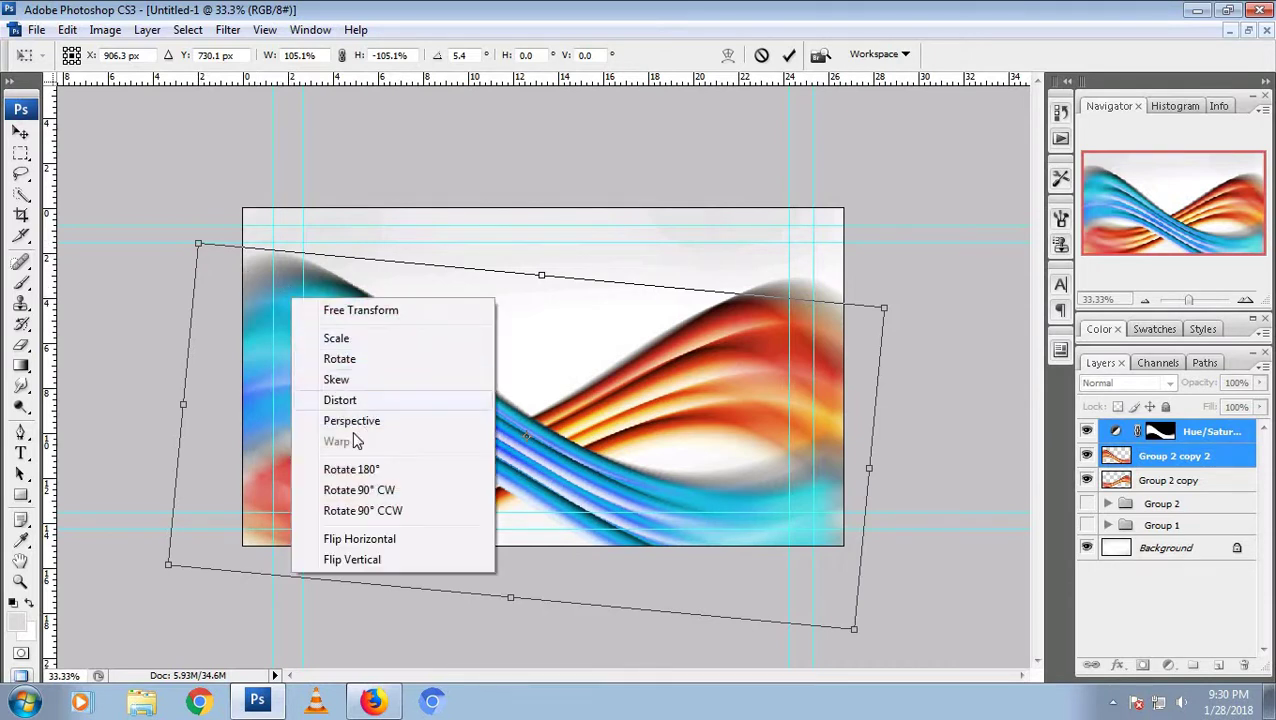
pyautogui.click(1198, 430)
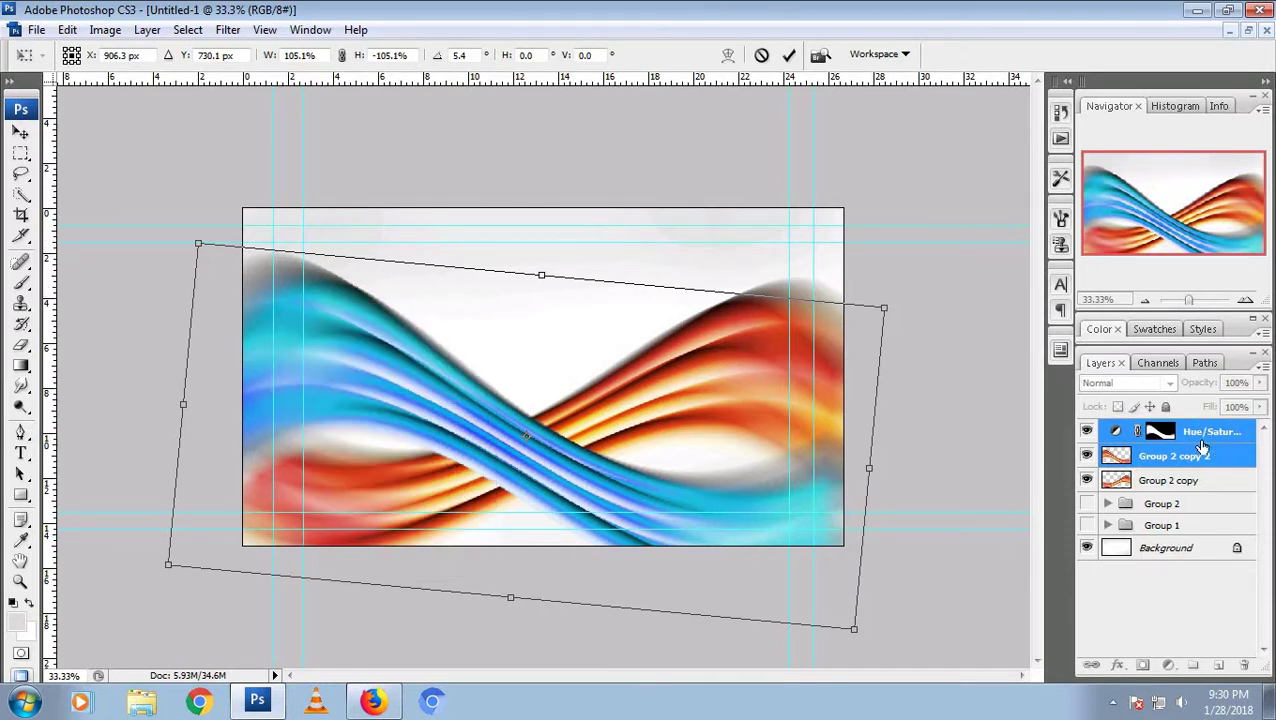
pyautogui.press('Return')
# Merge the blue wave with its adjustment, then warp its corners and edges into a steeper sweep
pyautogui.hotkey('ctrl', 'e')
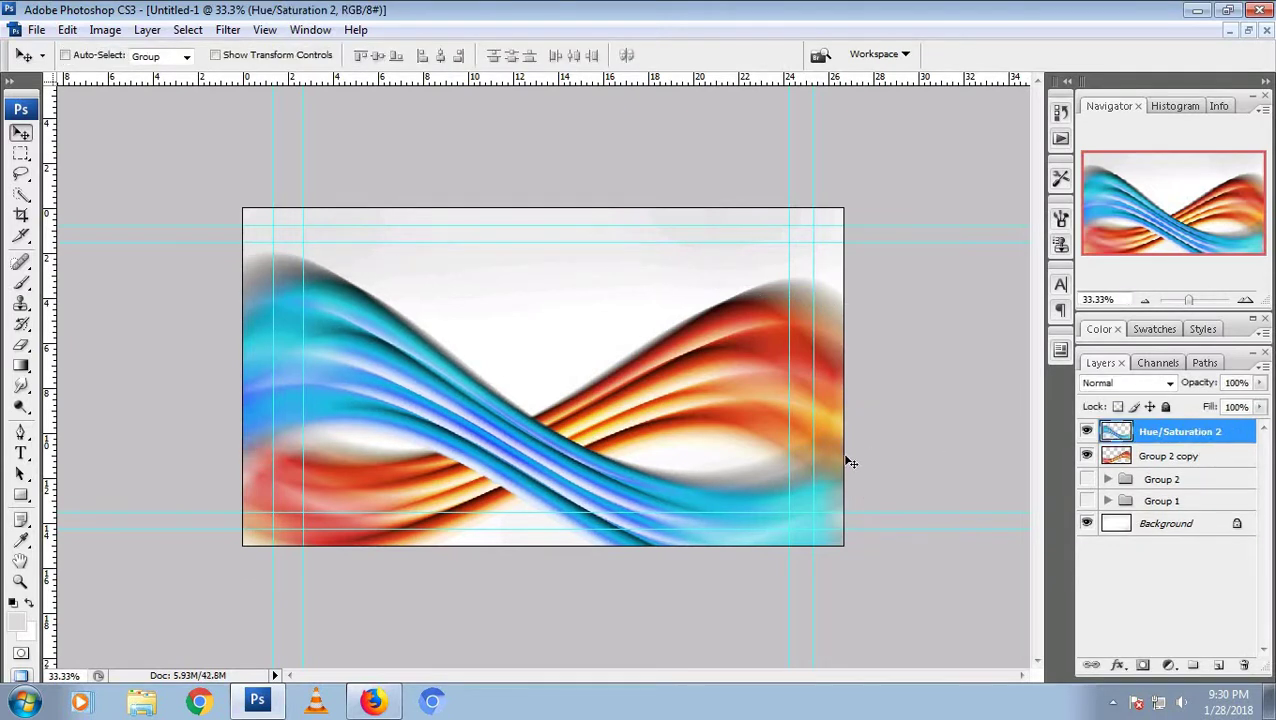
pyautogui.hotkey('ctrl', 't')
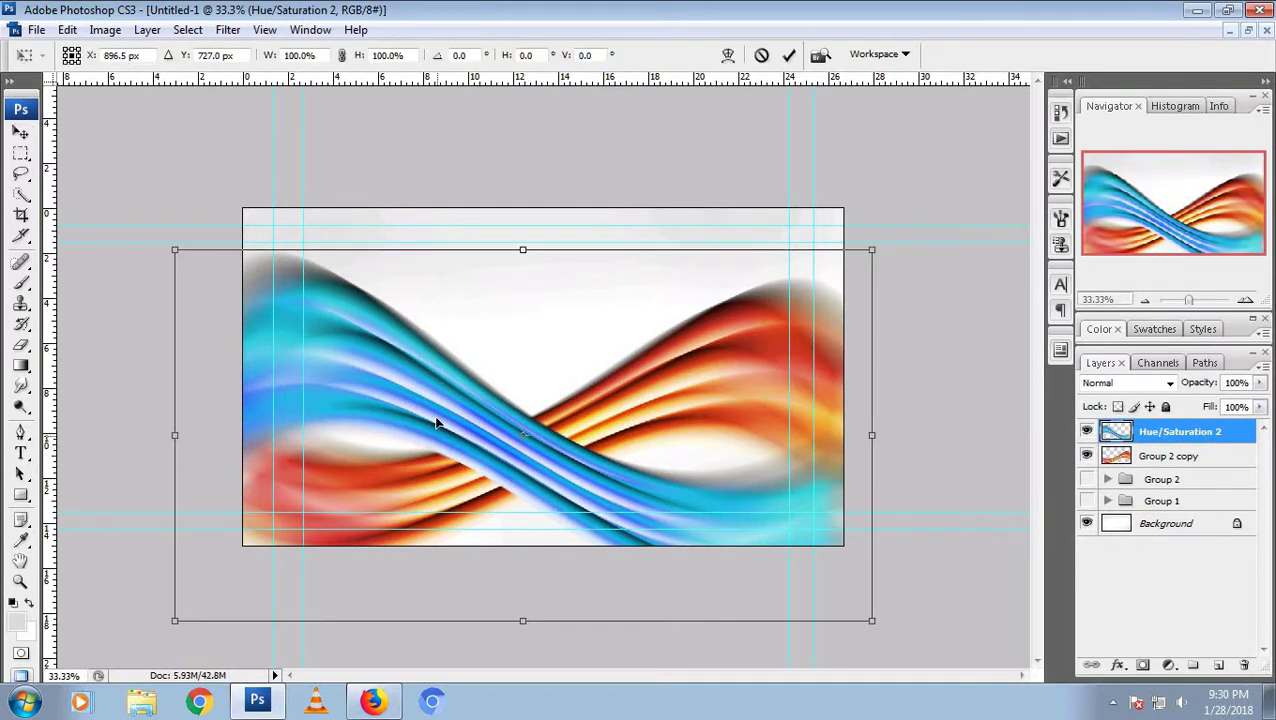
pyautogui.rightClick(436, 422)
pyautogui.click(501, 283)
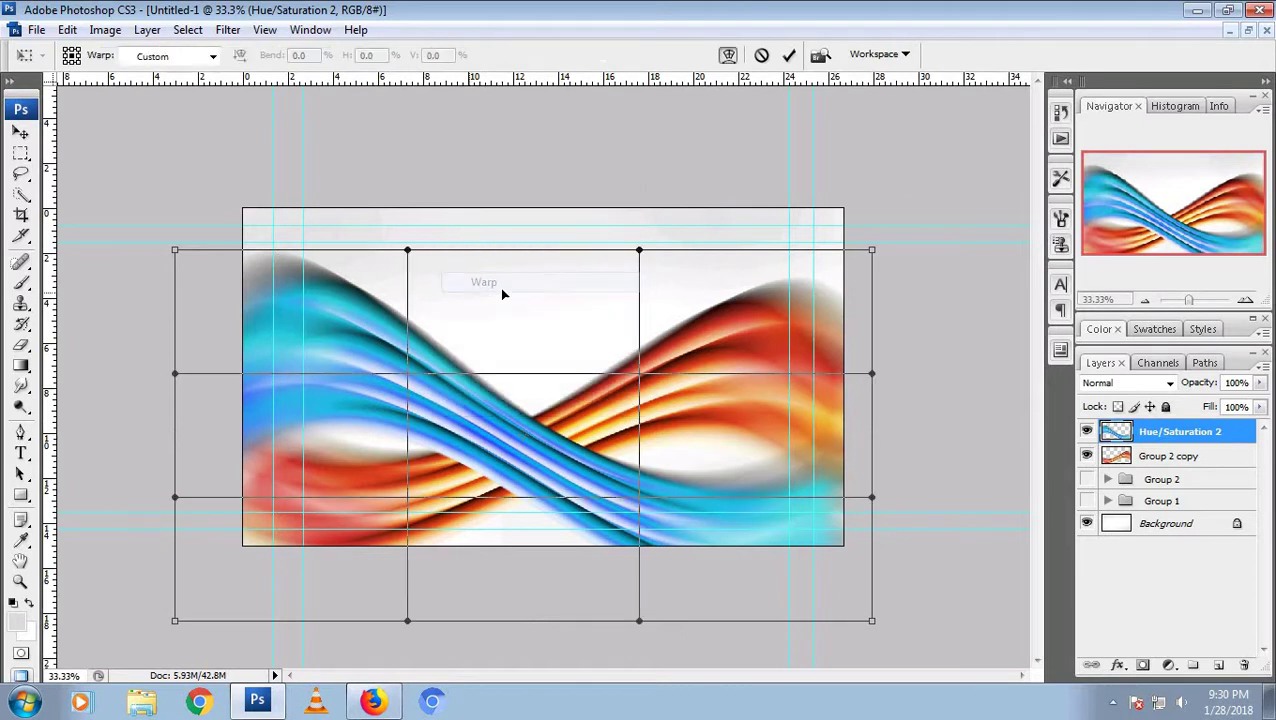
pyautogui.moveTo(436, 305)
pyautogui.mouseDown()
pyautogui.moveTo(449, 247)
pyautogui.moveTo(479, 257)
pyautogui.moveTo(737, 450)
pyautogui.mouseUp()
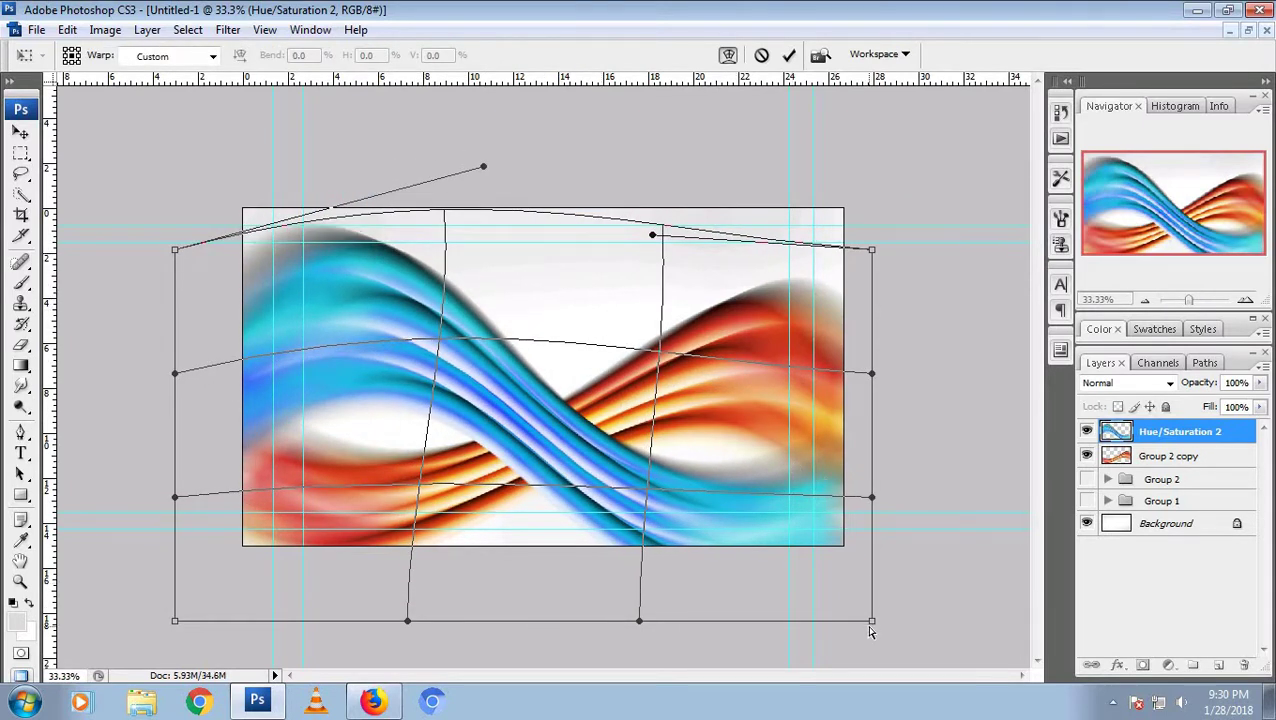
pyautogui.moveTo(872, 620); pyautogui.dragTo(817, 690)
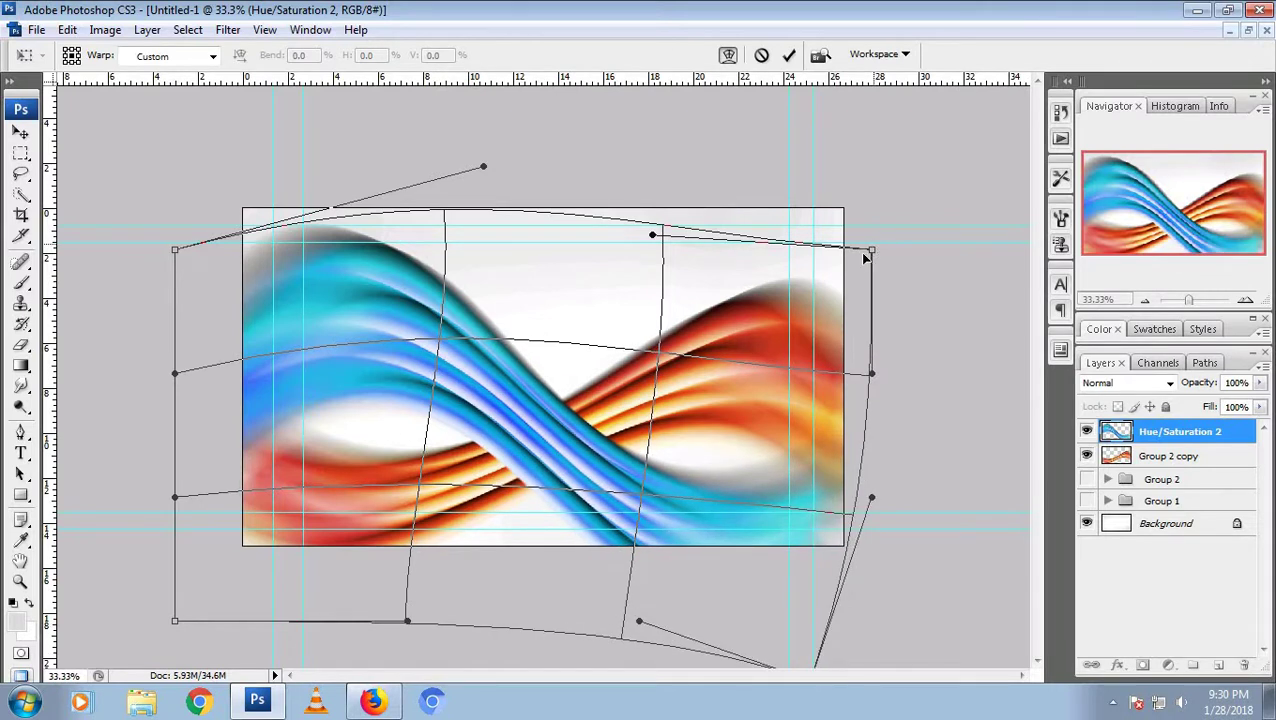
pyautogui.moveTo(872, 250); pyautogui.dragTo(793, 218)
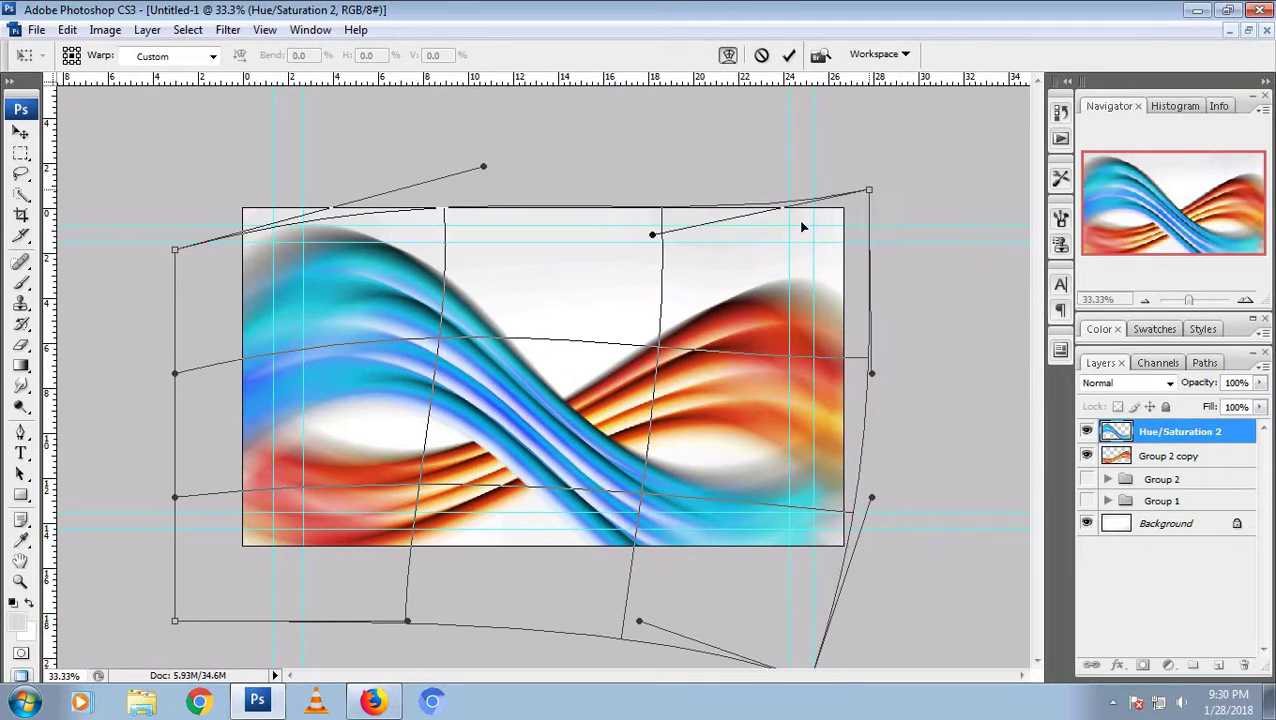
pyautogui.moveTo(901, 188); pyautogui.dragTo(896, 189)
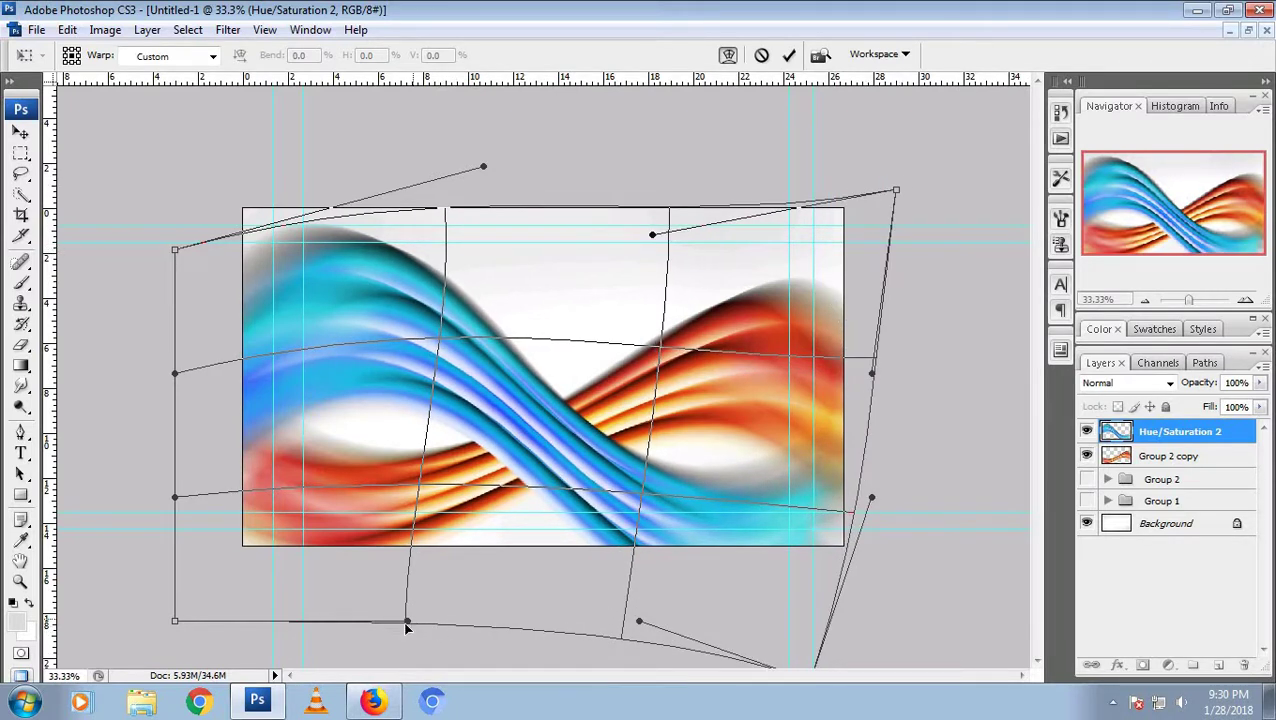
pyautogui.moveTo(406, 621); pyautogui.dragTo(423, 478)
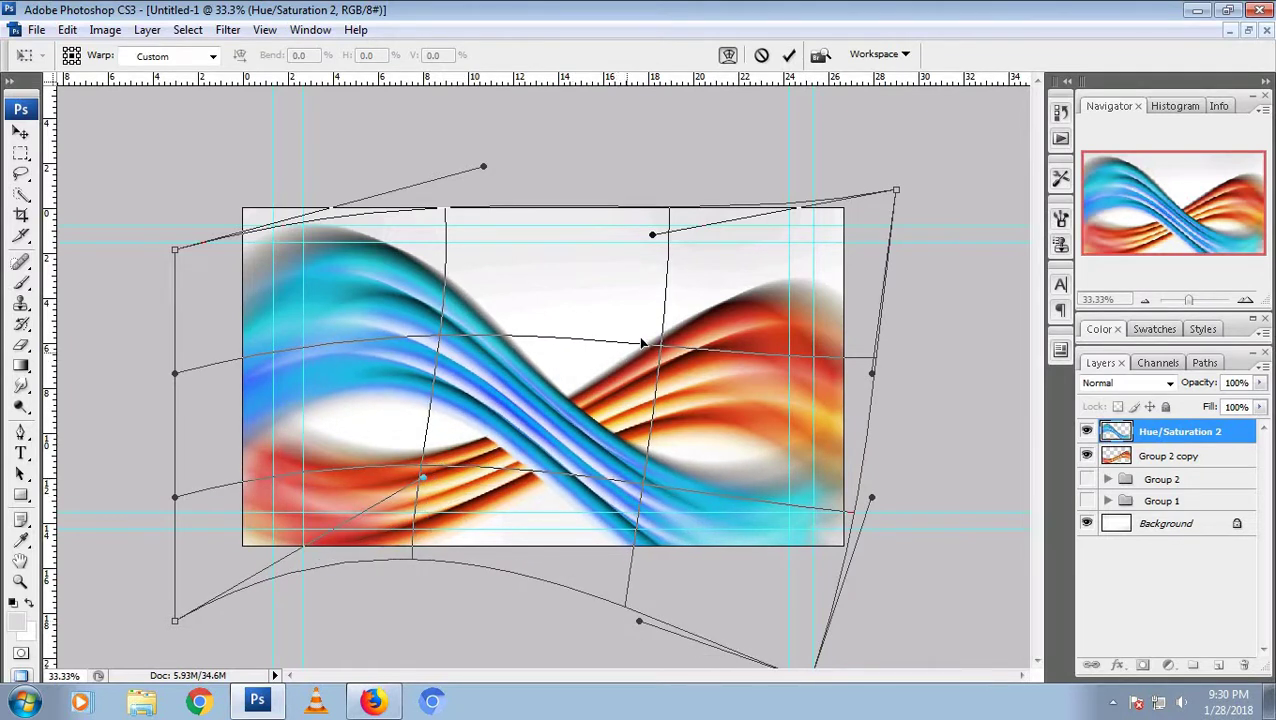
pyautogui.moveTo(634, 354)
pyautogui.mouseDown()
pyautogui.moveTo(594, 416)
pyautogui.moveTo(806, 398)
pyautogui.moveTo(820, 330)
pyautogui.moveTo(593, 383)
pyautogui.moveTo(705, 376)
pyautogui.mouseUp()
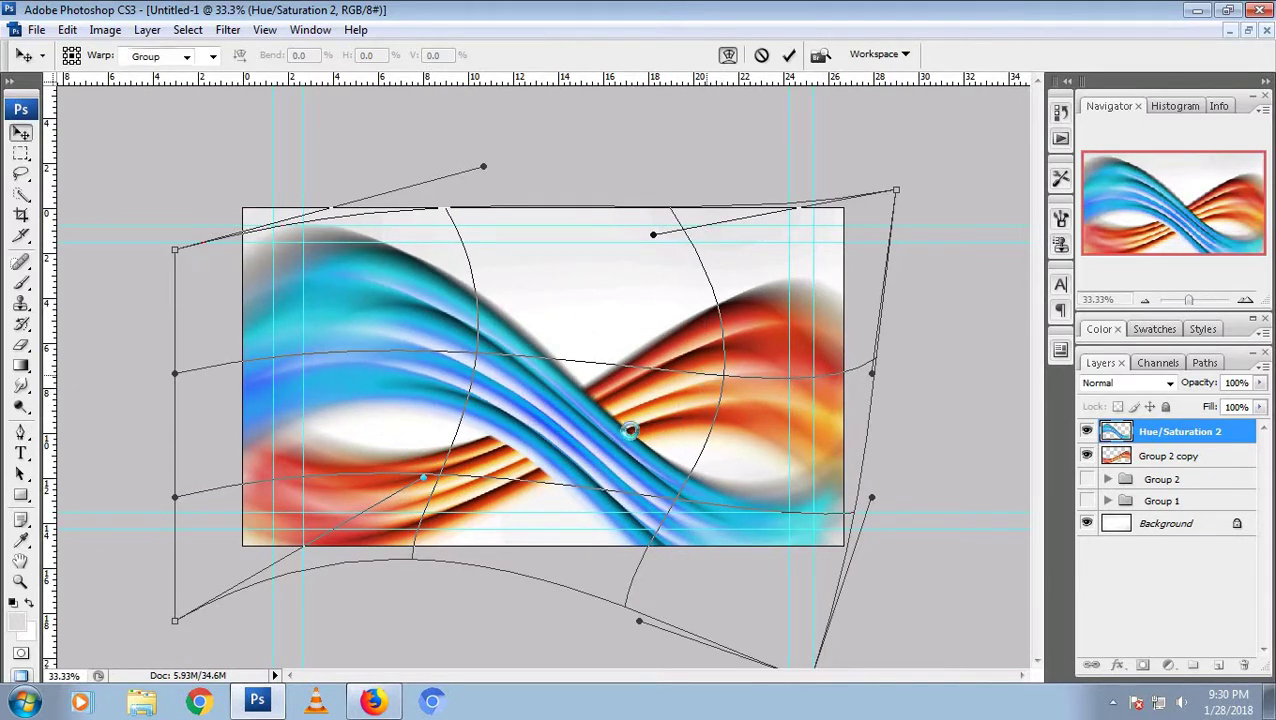
pyautogui.press('Return')
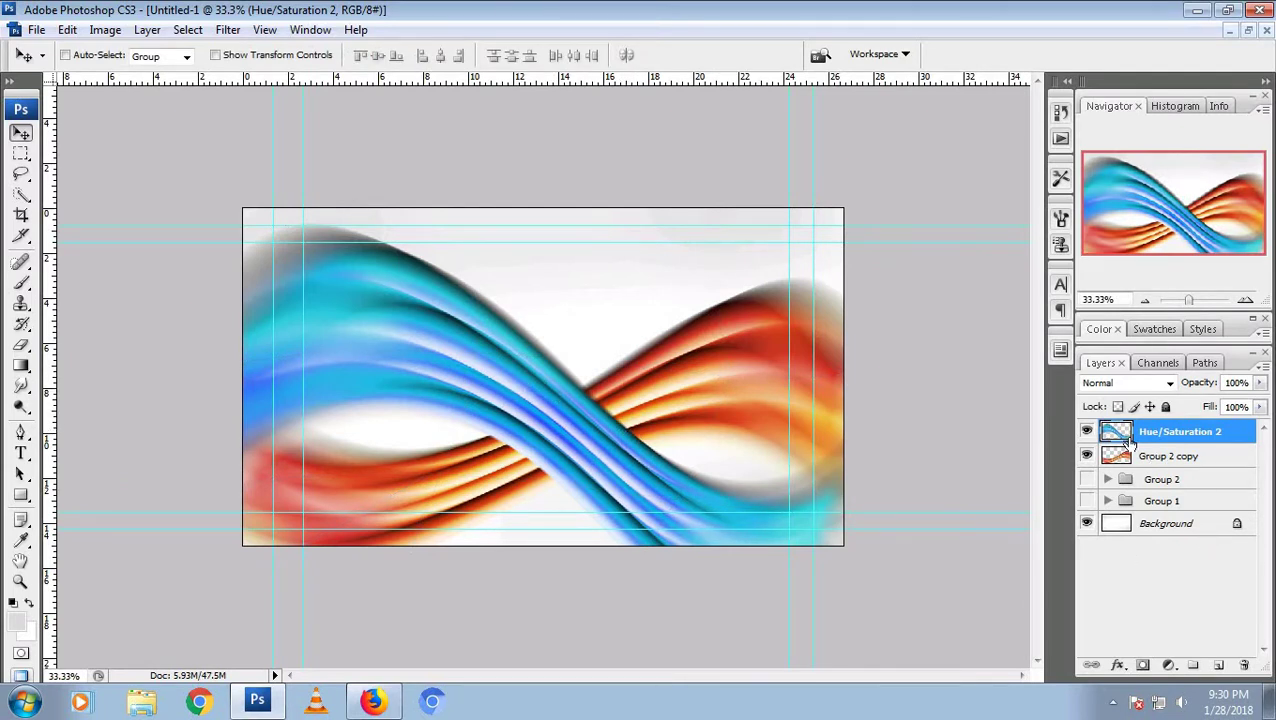
# Switch to full-screen view on black and zoom the canvas out to 50%
pyautogui.hotkey('ctrl', '0')
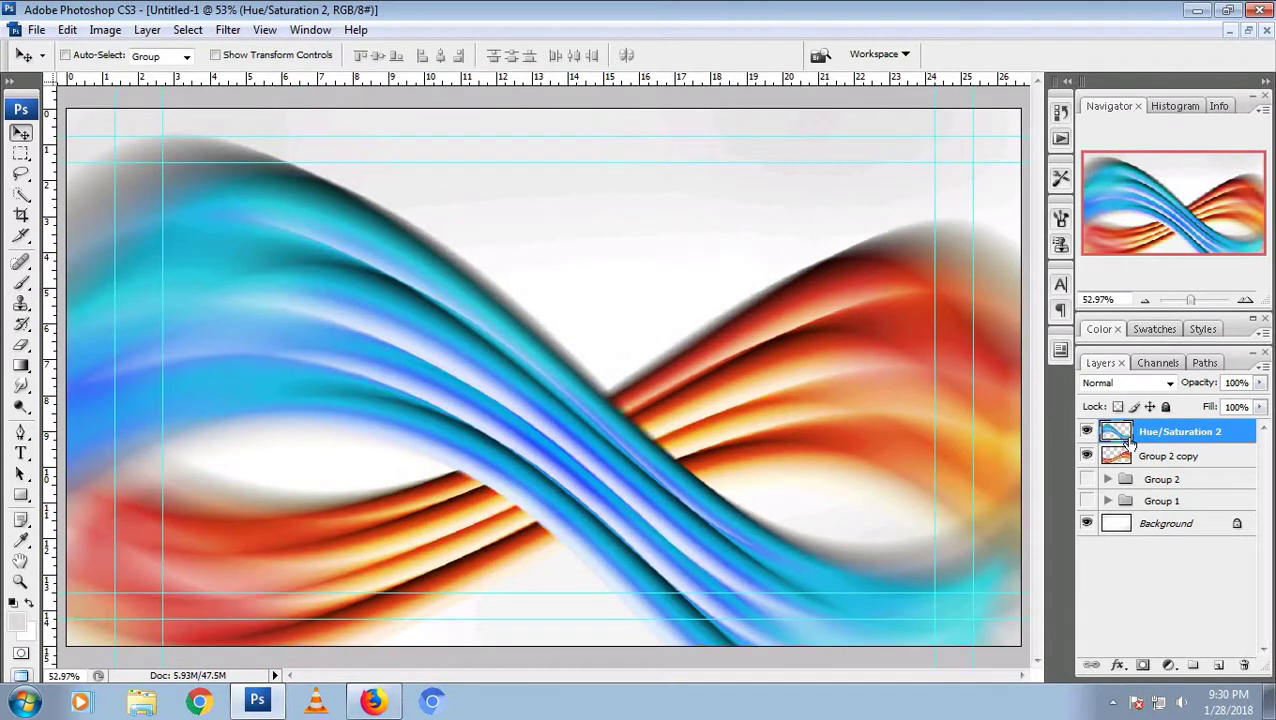
pyautogui.press('f')
pyautogui.press('f')
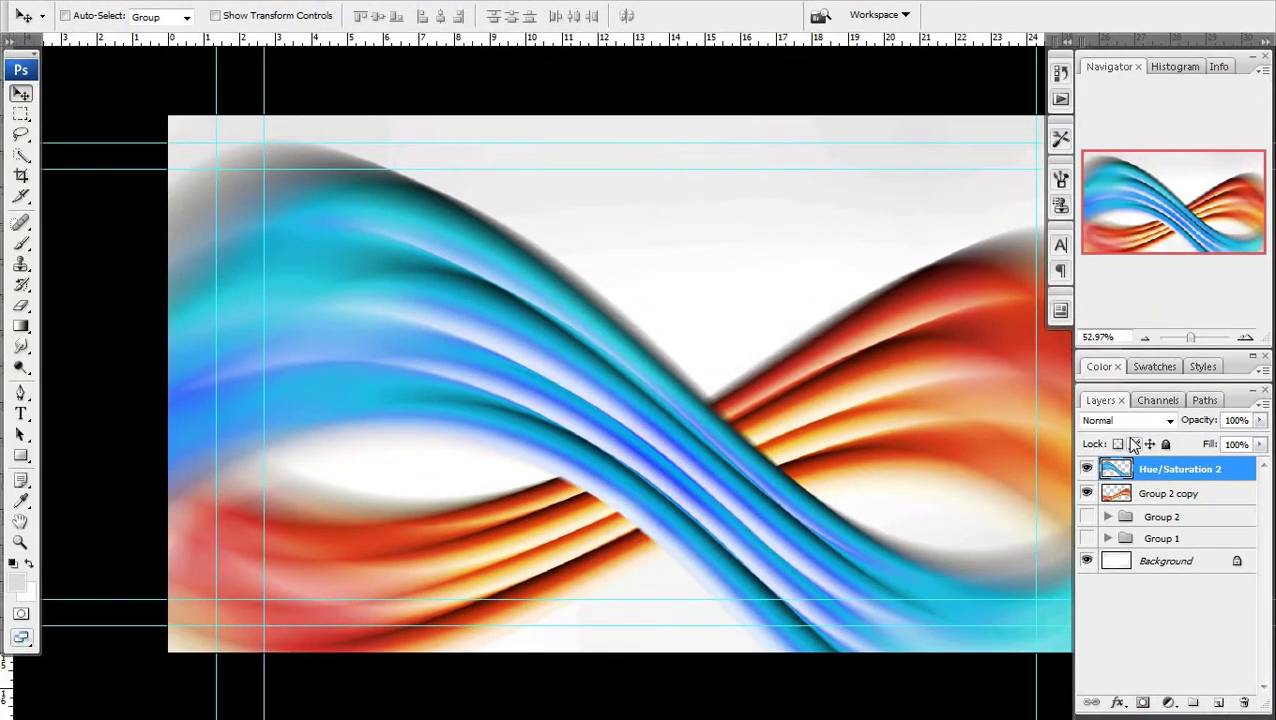
pyautogui.press('f')
pyautogui.press('f')
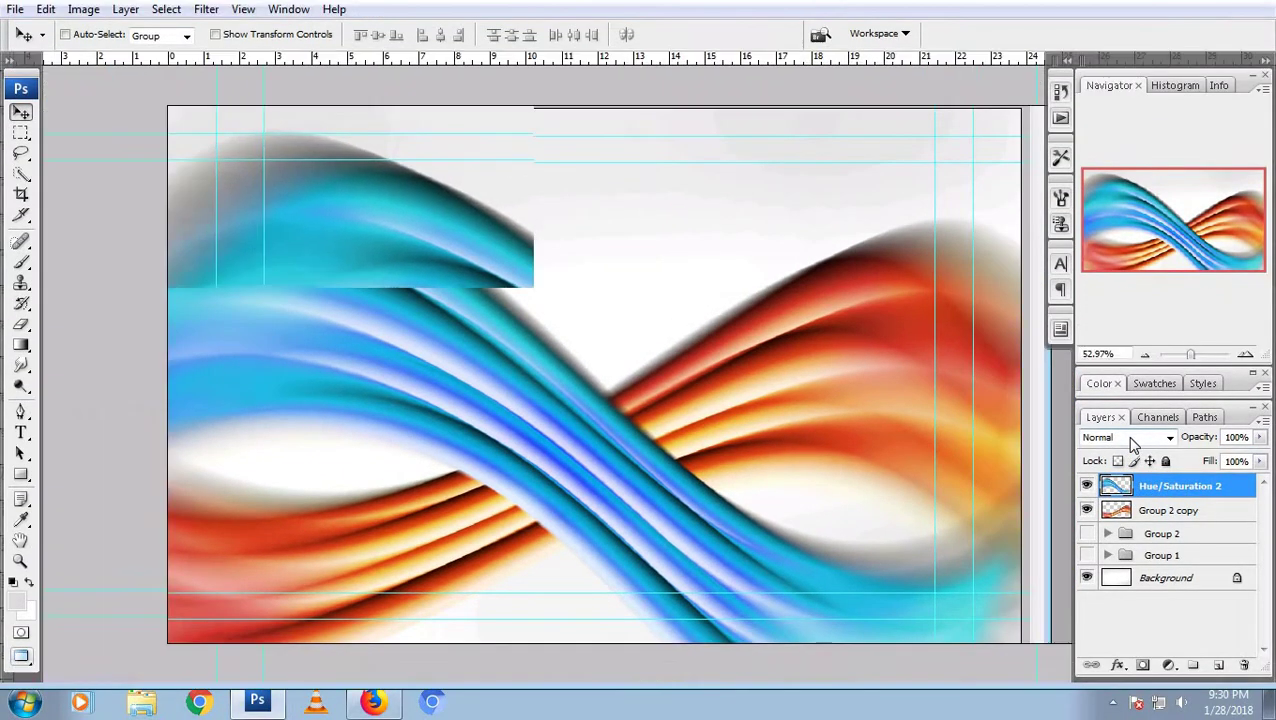
pyautogui.hotkey('ctrl', '-')
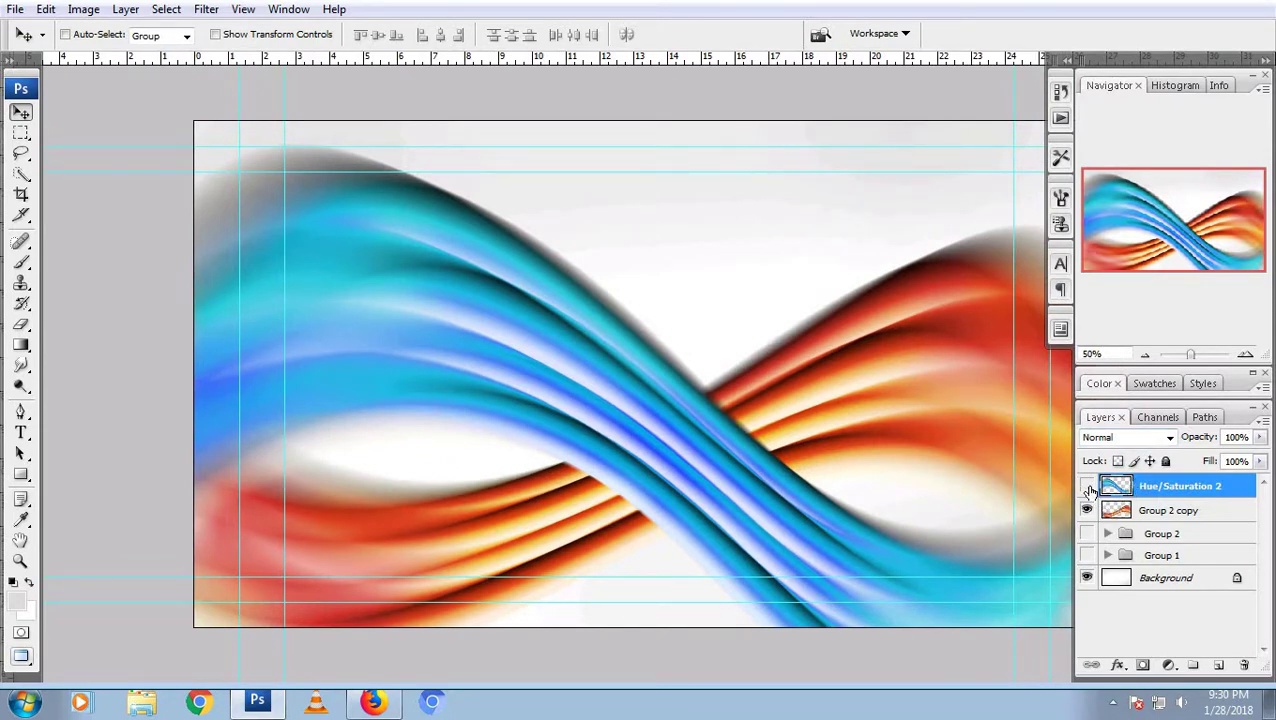
# Toggle each wave's visibility to compare them, then load the orange wave's outline as a selection
pyautogui.click(1087, 486)
pyautogui.click(1087, 486)
pyautogui.click(1086, 511)
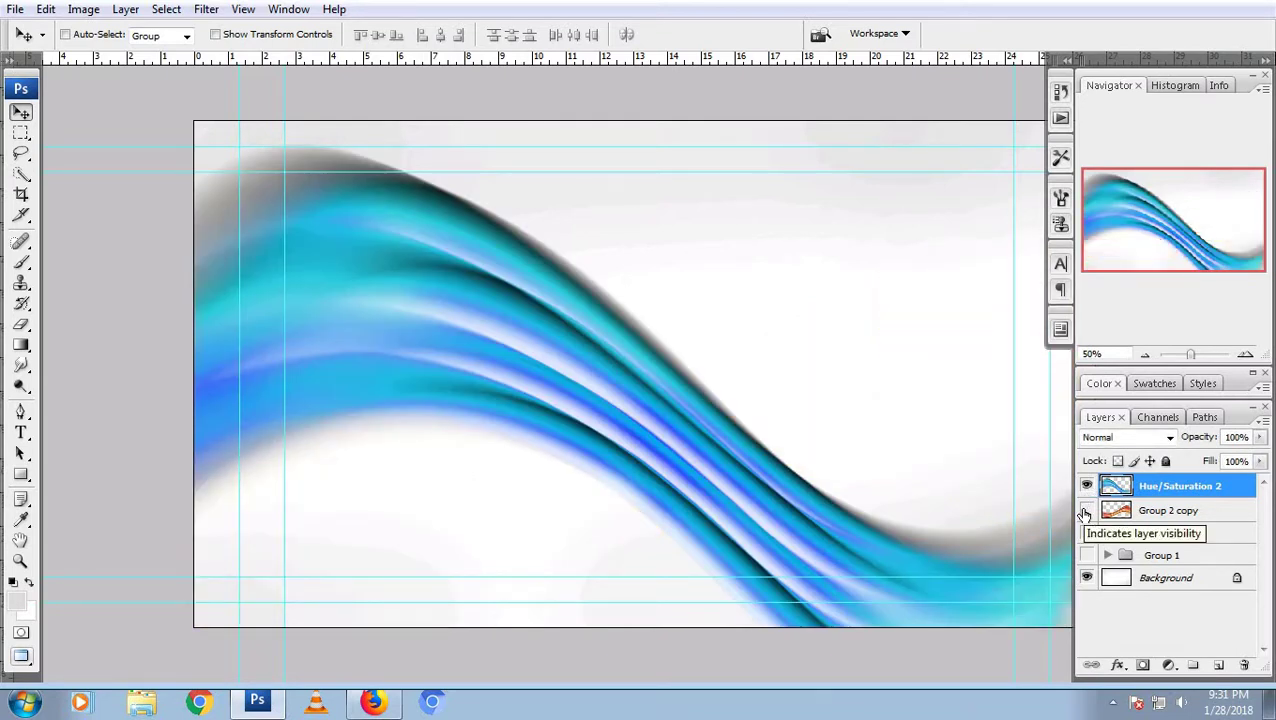
pyautogui.click(1086, 511)
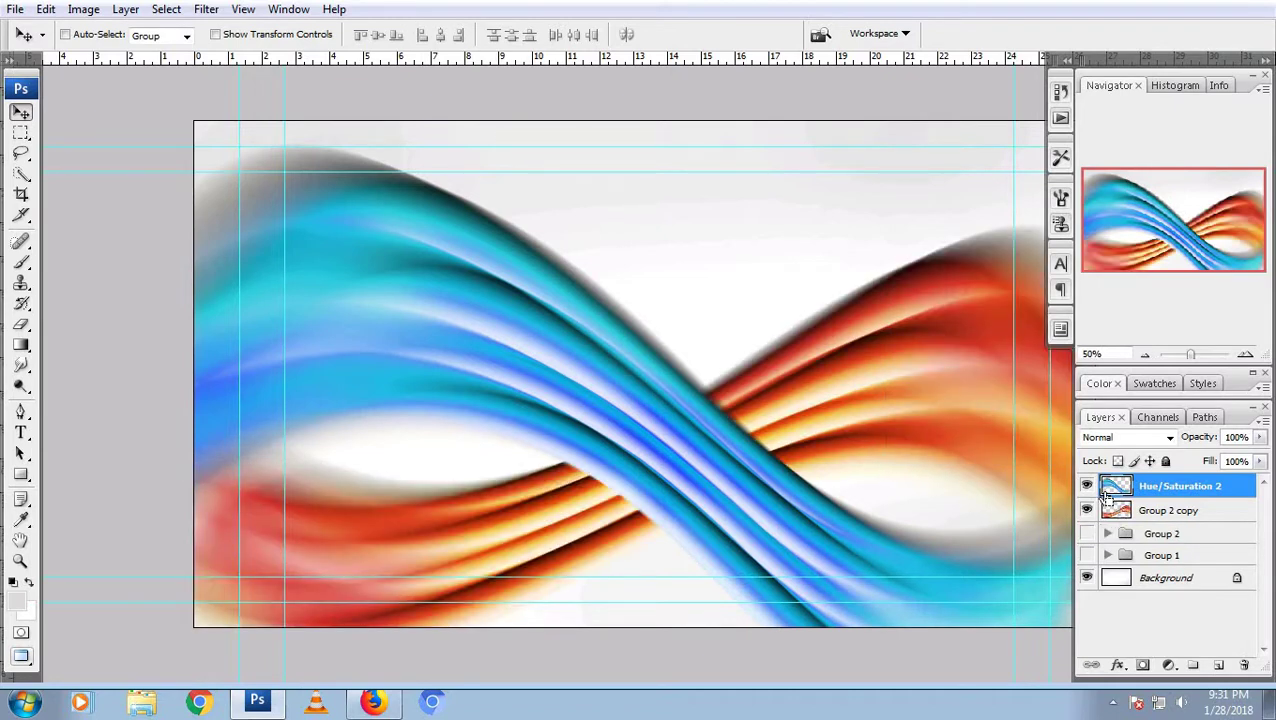
pyautogui.keyDown('ctrl'); pyautogui.click(1117, 511); pyautogui.keyUp('ctrl')
pyautogui.keyDown('ctrl'); pyautogui.click(1117, 511); pyautogui.keyUp('ctrl')
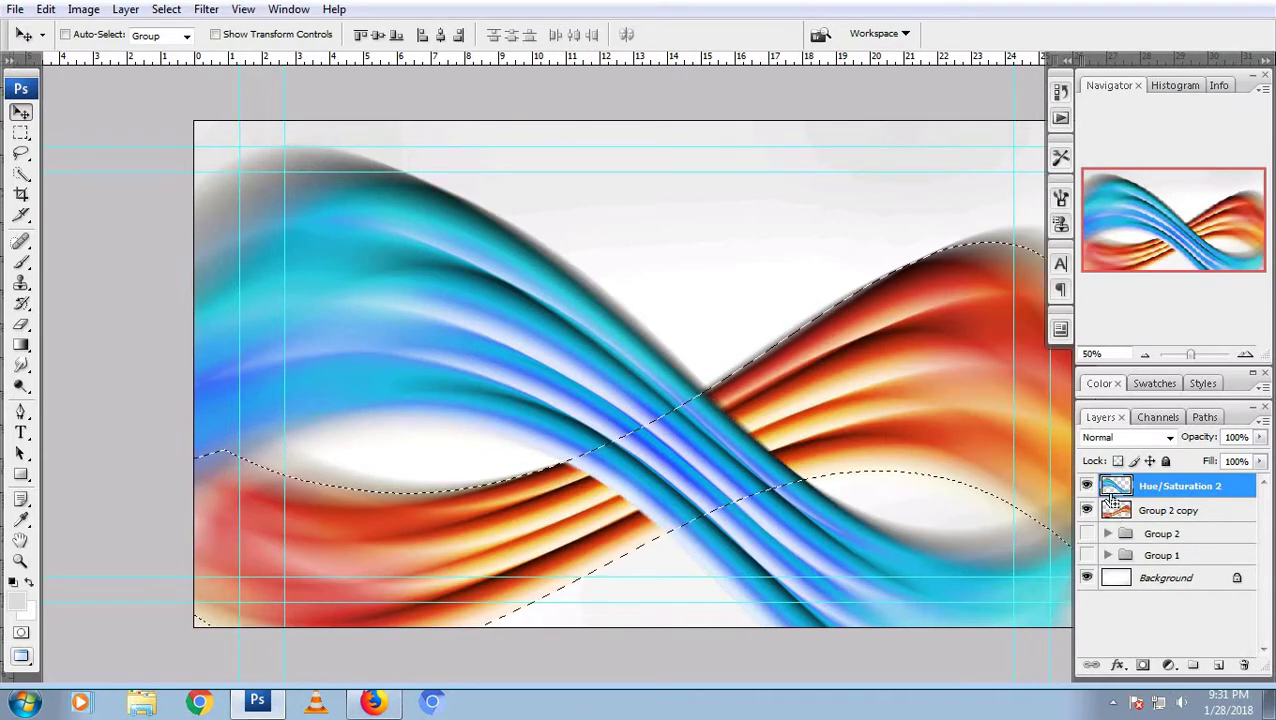
# Add a Color Balance adjustment layer with midtones set to +70/+6/+35
pyautogui.click(1168, 665)
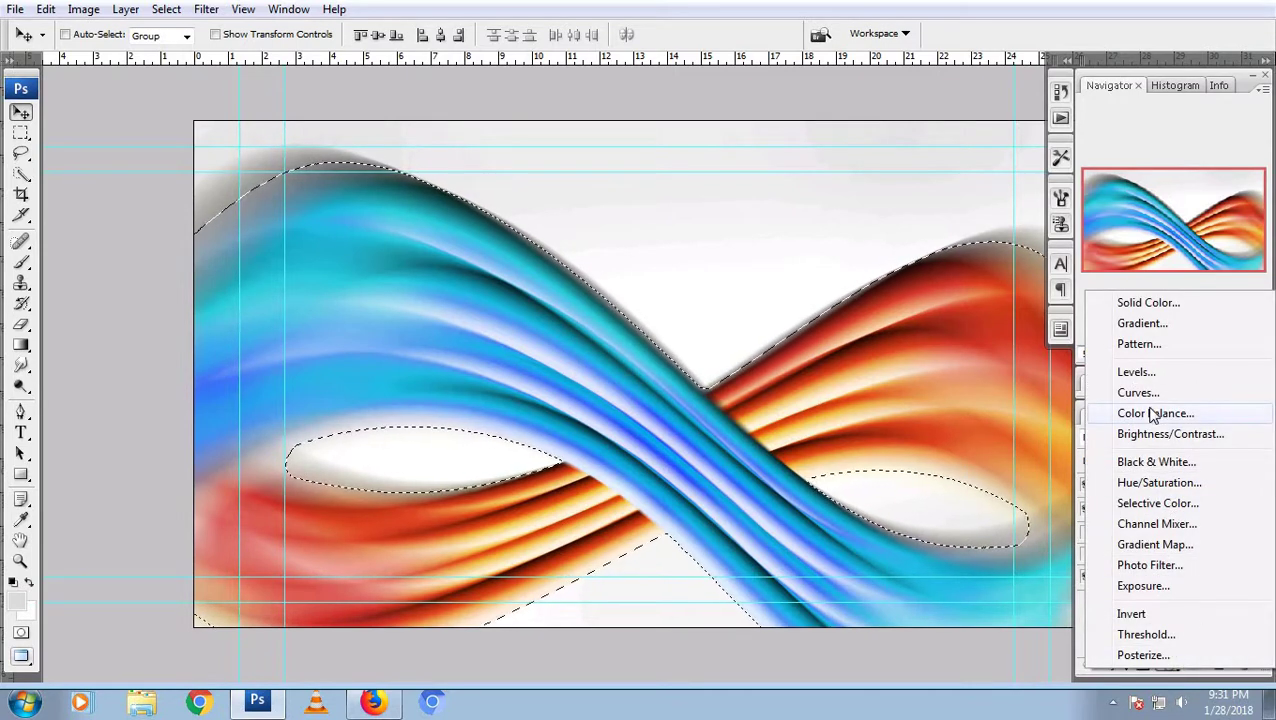
pyautogui.click(1112, 414)
pyautogui.moveTo(1010, 490)
pyautogui.mouseDown()
pyautogui.moveTo(926, 490)
pyautogui.moveTo(1075, 489)
pyautogui.moveTo(1034, 512)
pyautogui.moveTo(1054, 512)
pyautogui.moveTo(916, 537)
pyautogui.mouseUp()
pyautogui.moveTo(1010, 545); pyautogui.dragTo(1043, 540)
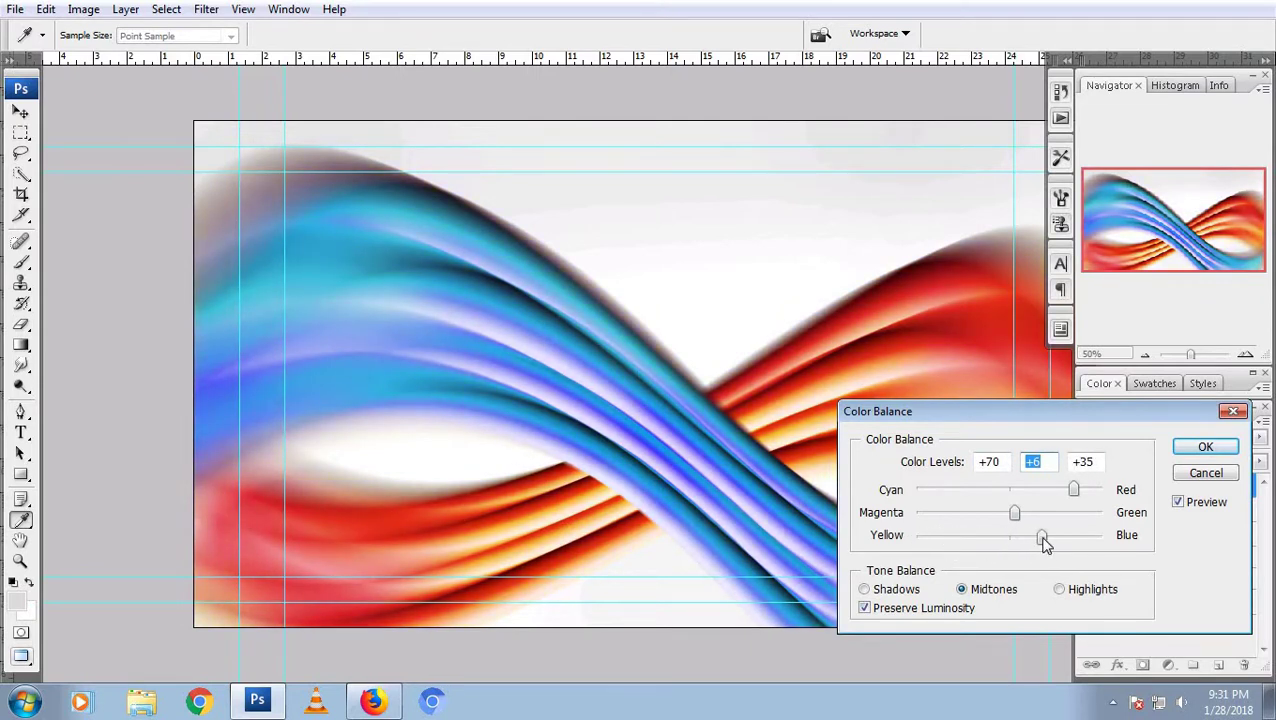
# Shift the Color Balance highlights to -41/-42/-37 and apply the adjustment
pyautogui.click(1060, 589)
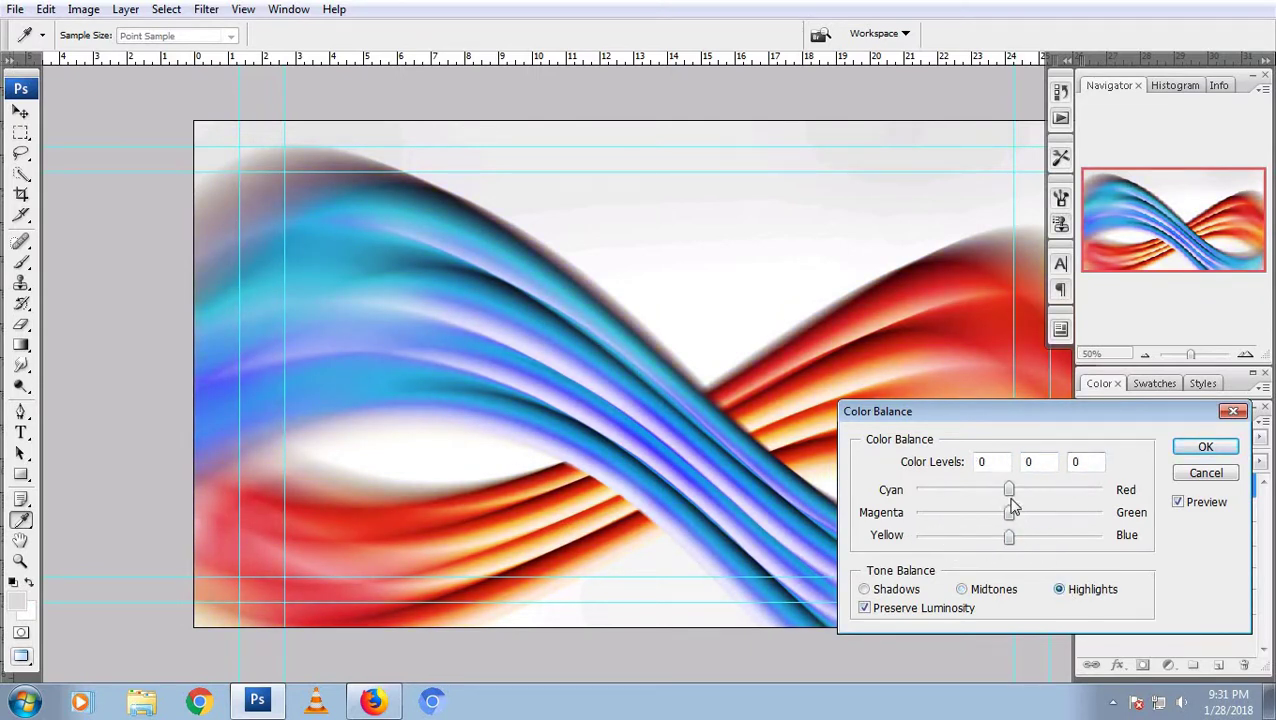
pyautogui.moveTo(1080, 497)
pyautogui.mouseDown()
pyautogui.moveTo(972, 500)
pyautogui.moveTo(1040, 515)
pyautogui.moveTo(968, 520)
pyautogui.mouseUp()
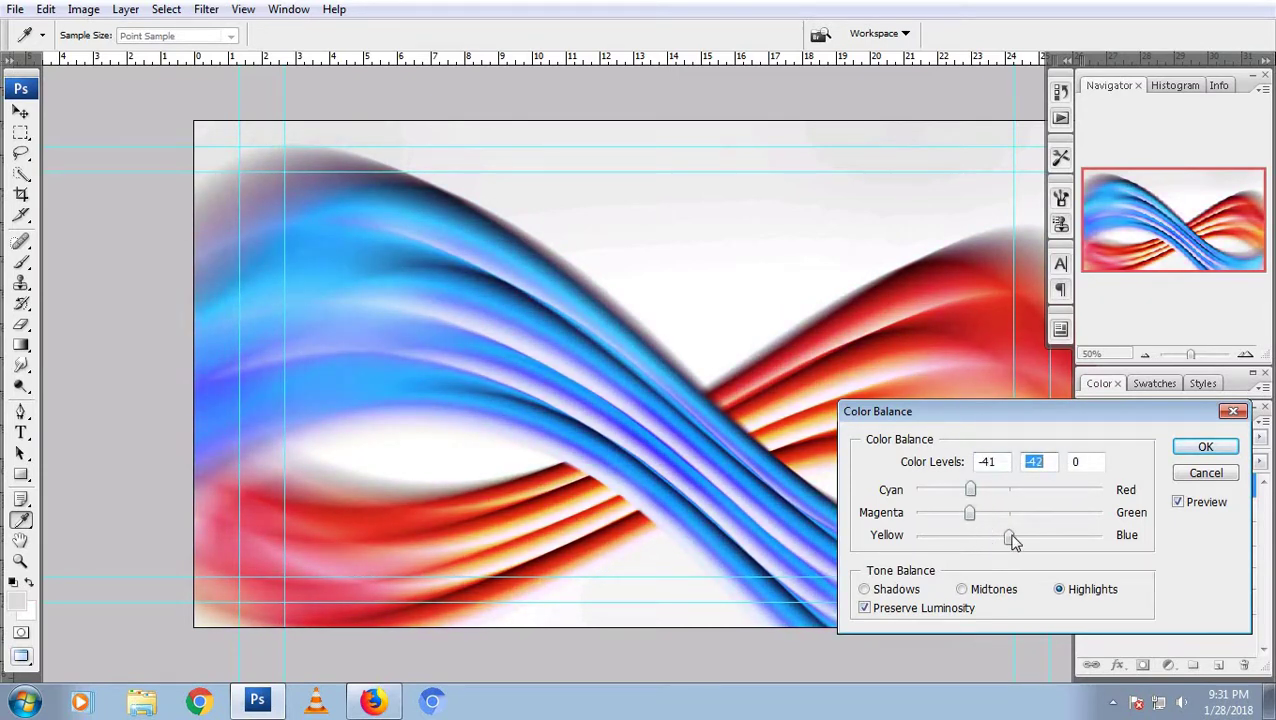
pyautogui.moveTo(1044, 537); pyautogui.dragTo(977, 537)
pyautogui.click(1207, 448)
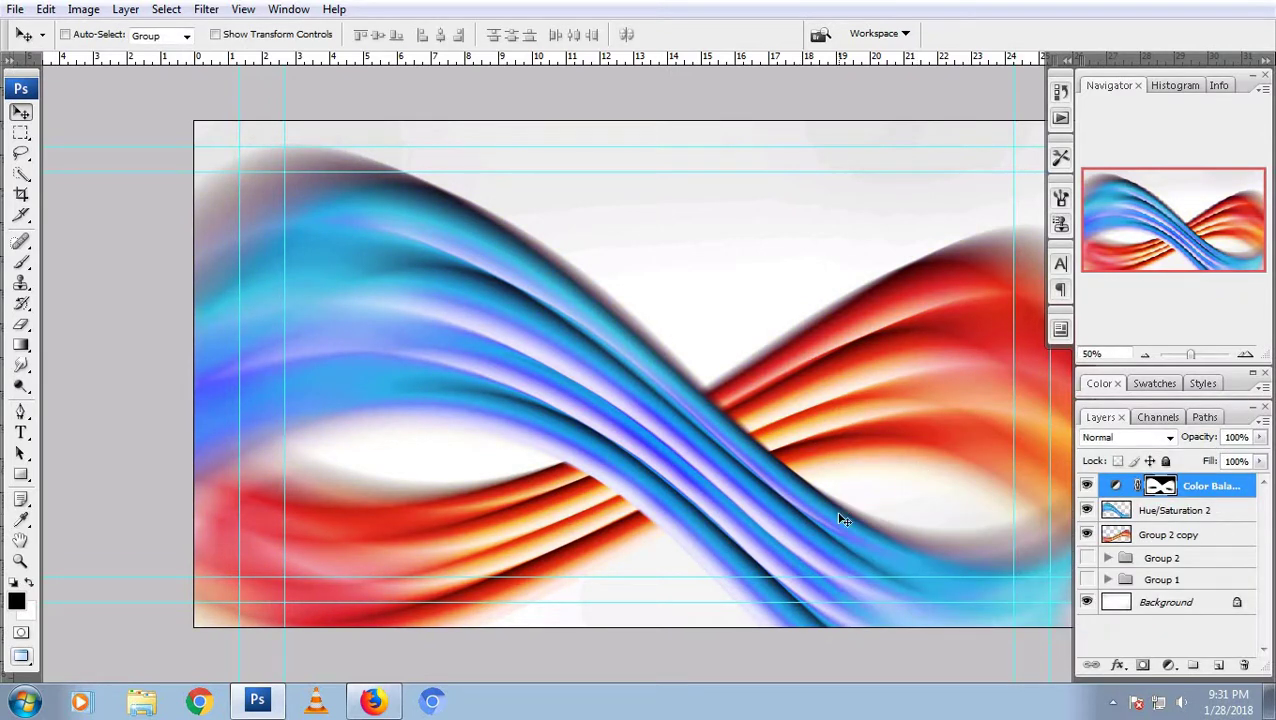
pyautogui.click(20, 133)
# Switch to the Horizontal Type tool for adding text
pyautogui.scroll(1, 578, 297)
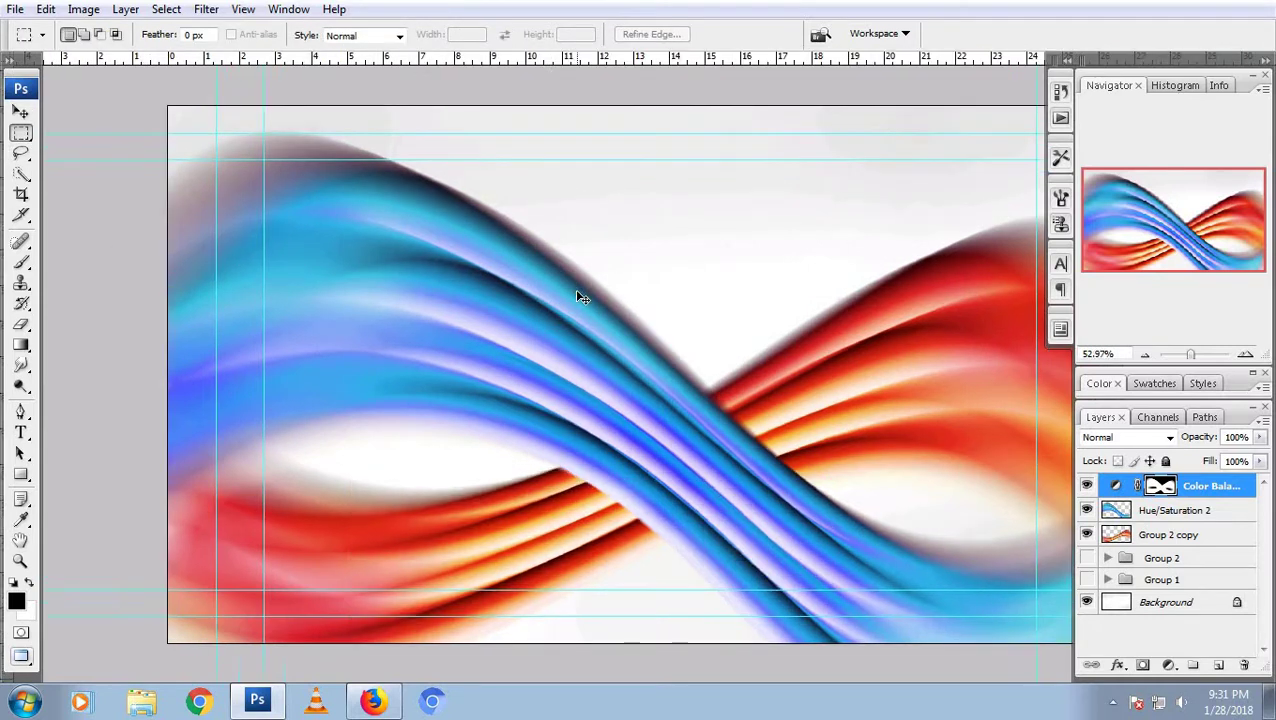
pyautogui.click(20, 432)
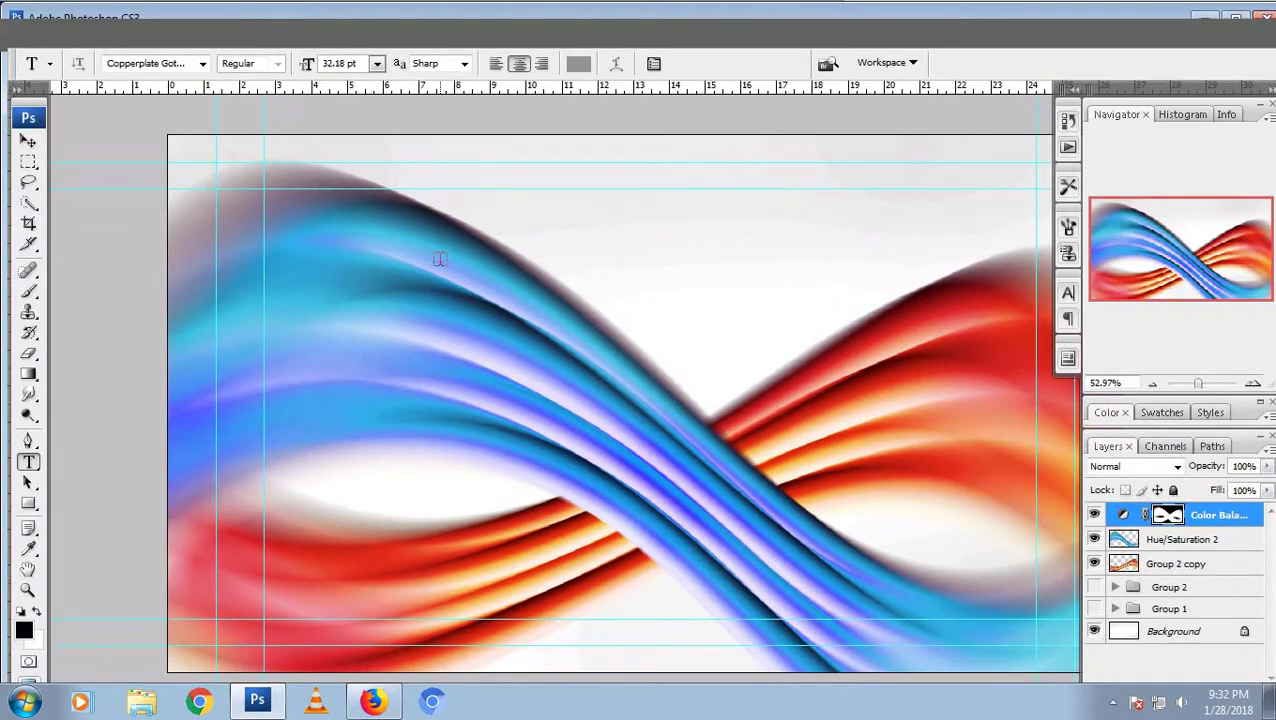
# Type 'ENJOYED ...!! YOU CAN SUBSCRIBE MY CHANNEL ???? THATS IT ????' near the top centre, fixing typos
pyautogui.click(547, 255)
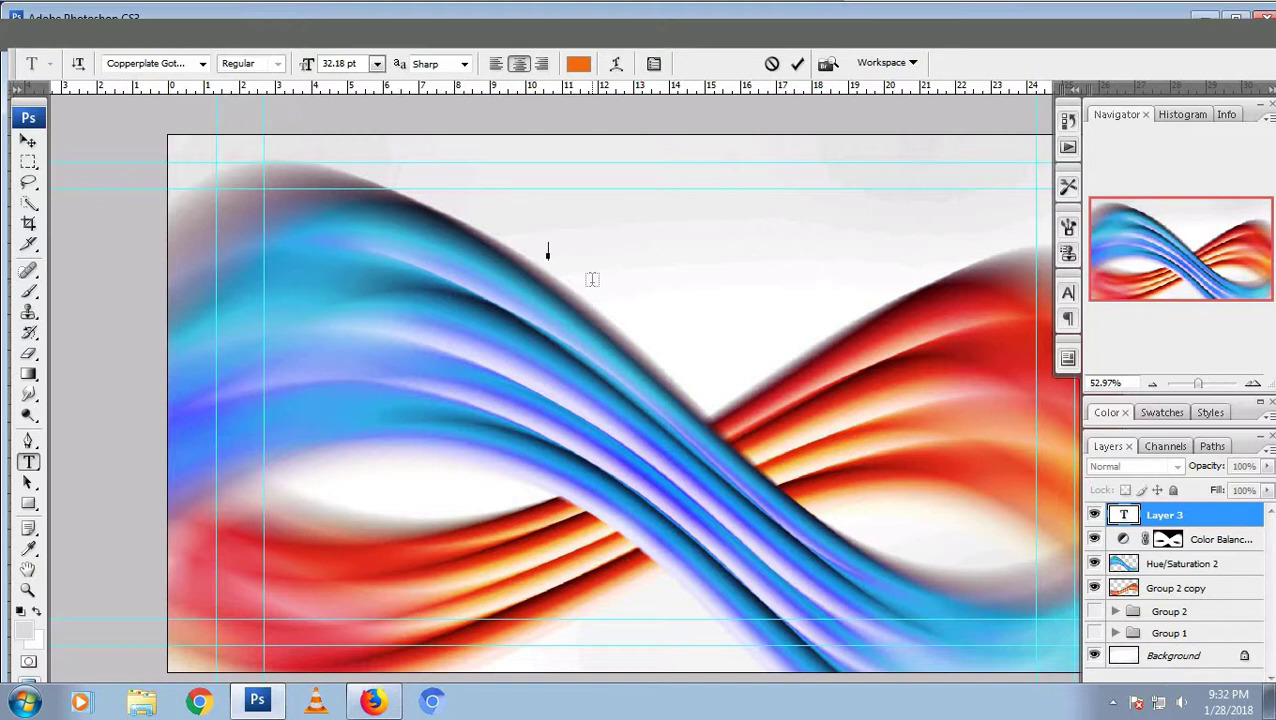
pyautogui.write('ENJO')
pyautogui.write('YED')
pyautogui.write(' ...')
pyautogui.write('!!')
pyautogui.write(' YOU')
pyautogui.write(' CAN SU')
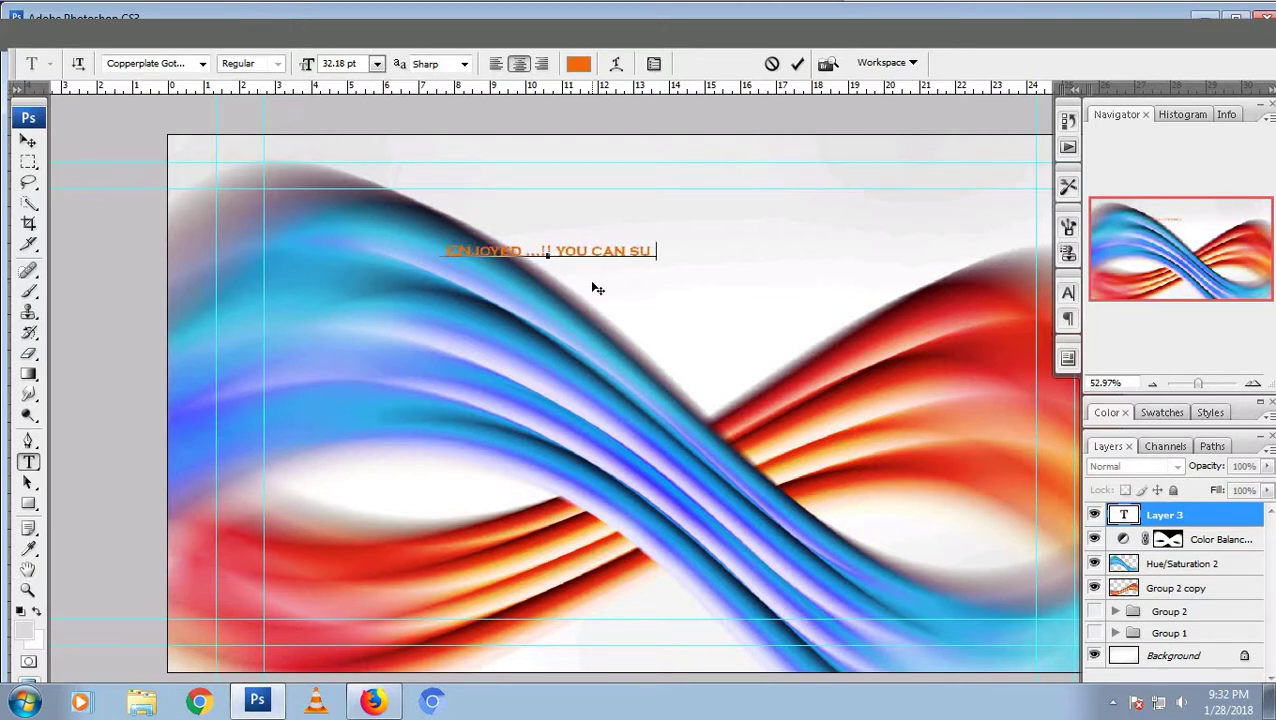
pyautogui.write('BSCRIB')
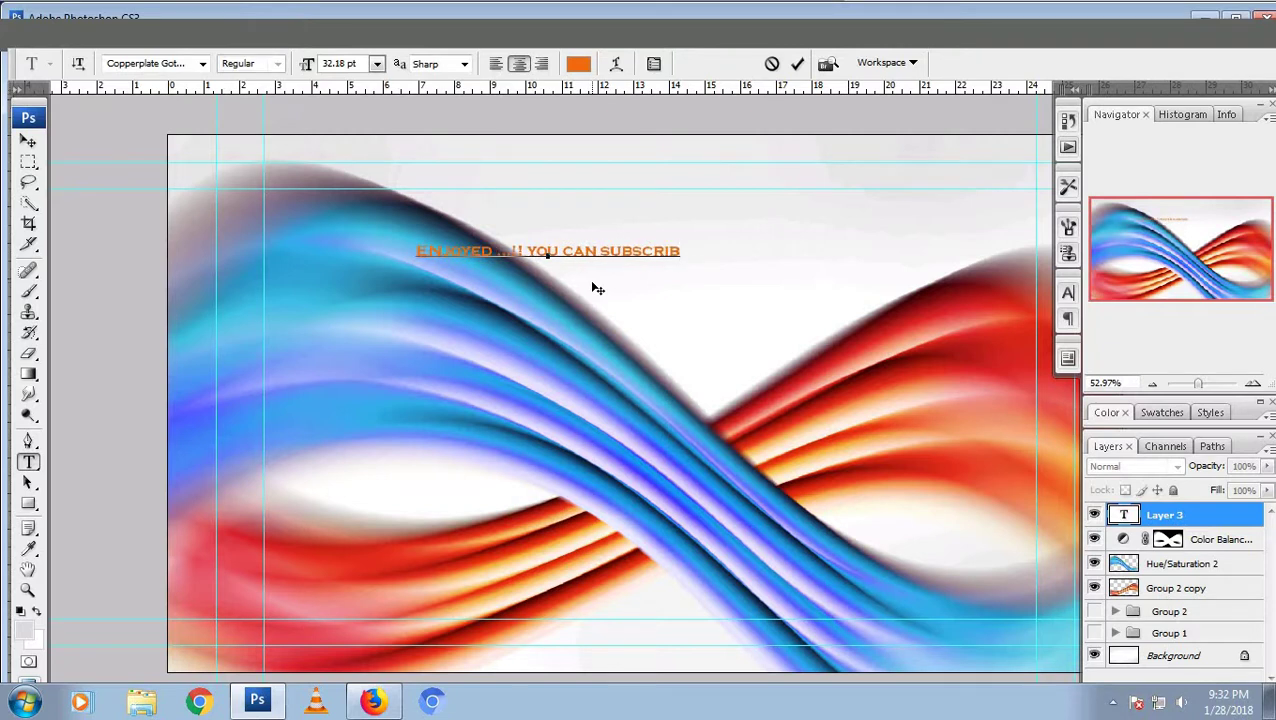
pyautogui.write('E MY ')
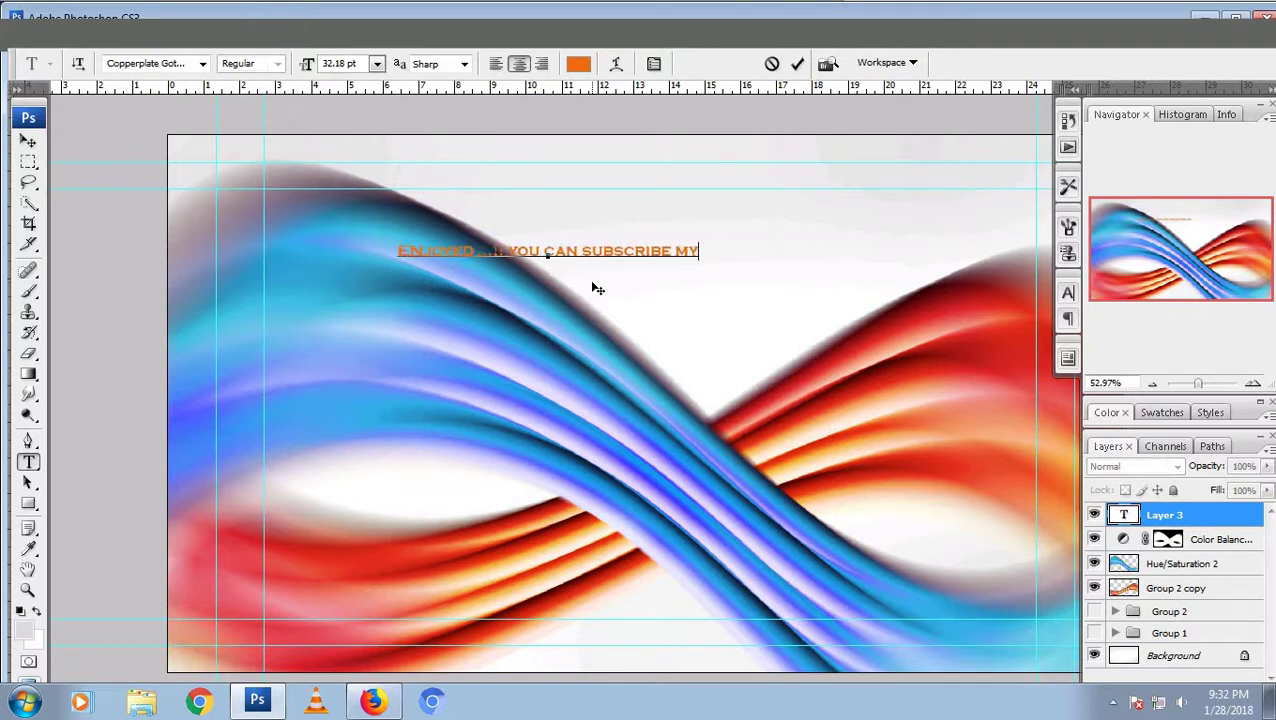
pyautogui.write('CHANNE')
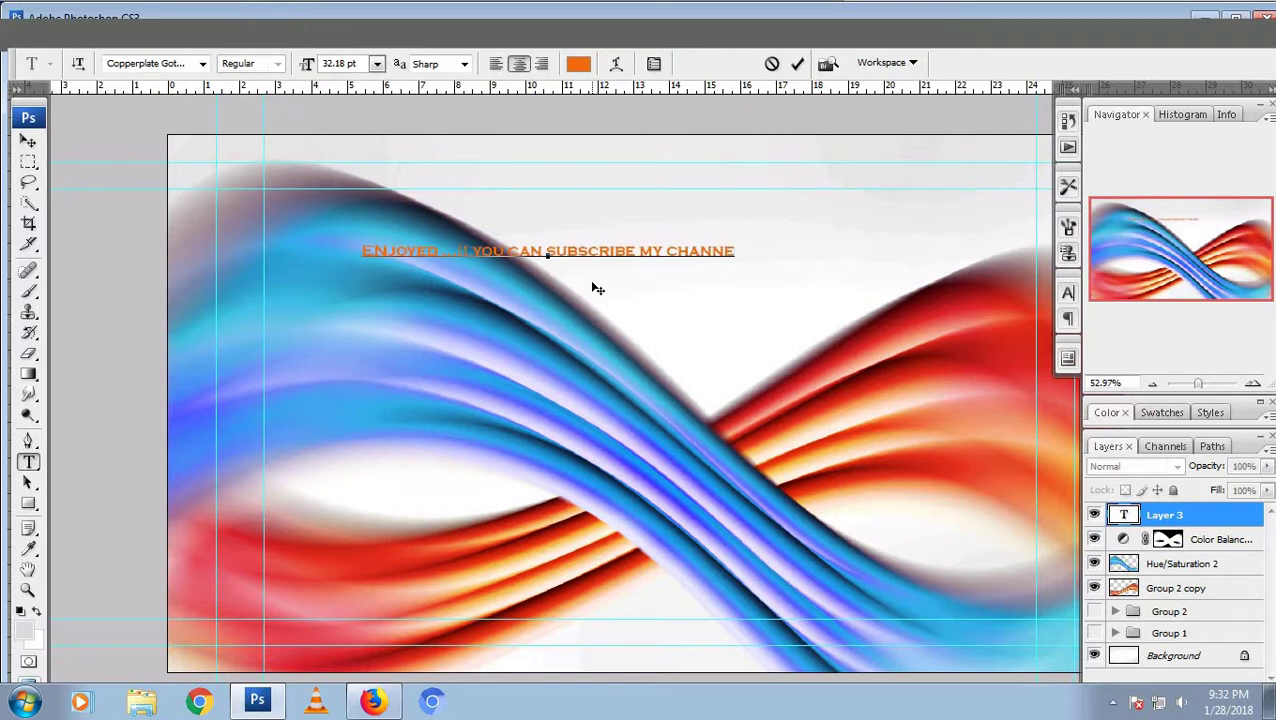
pyautogui.write('L')
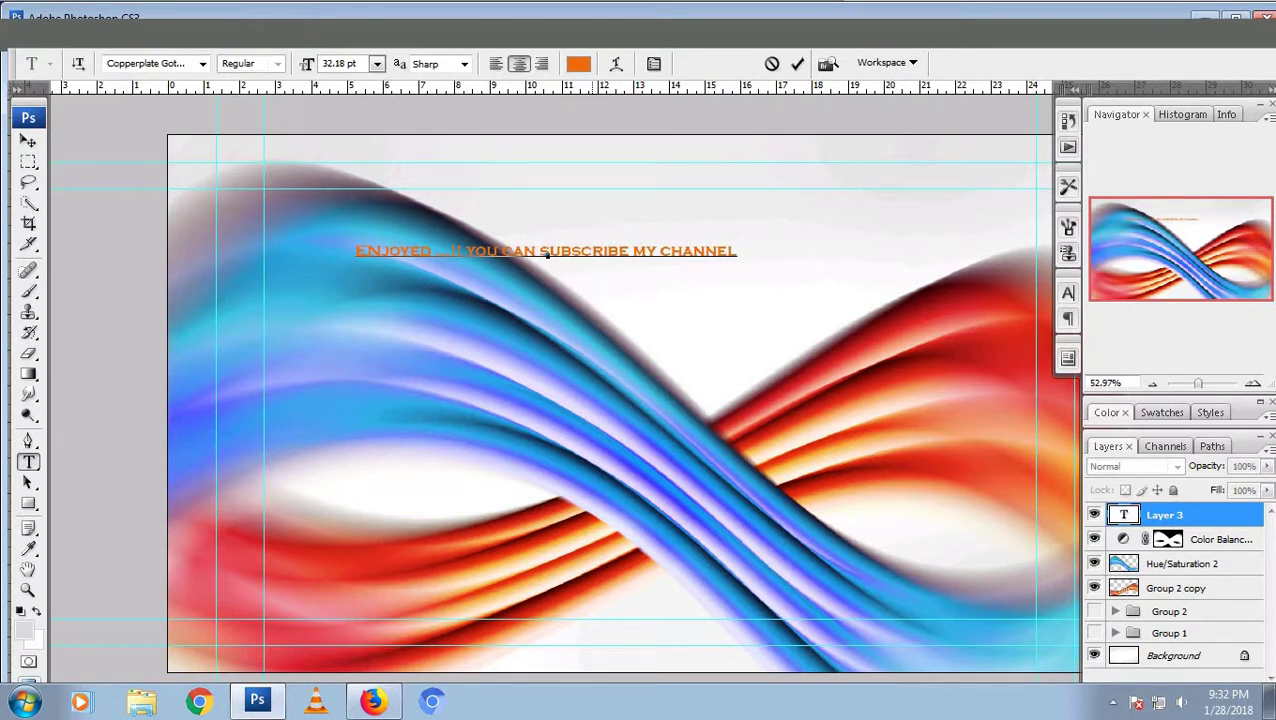
pyautogui.write(' ????')
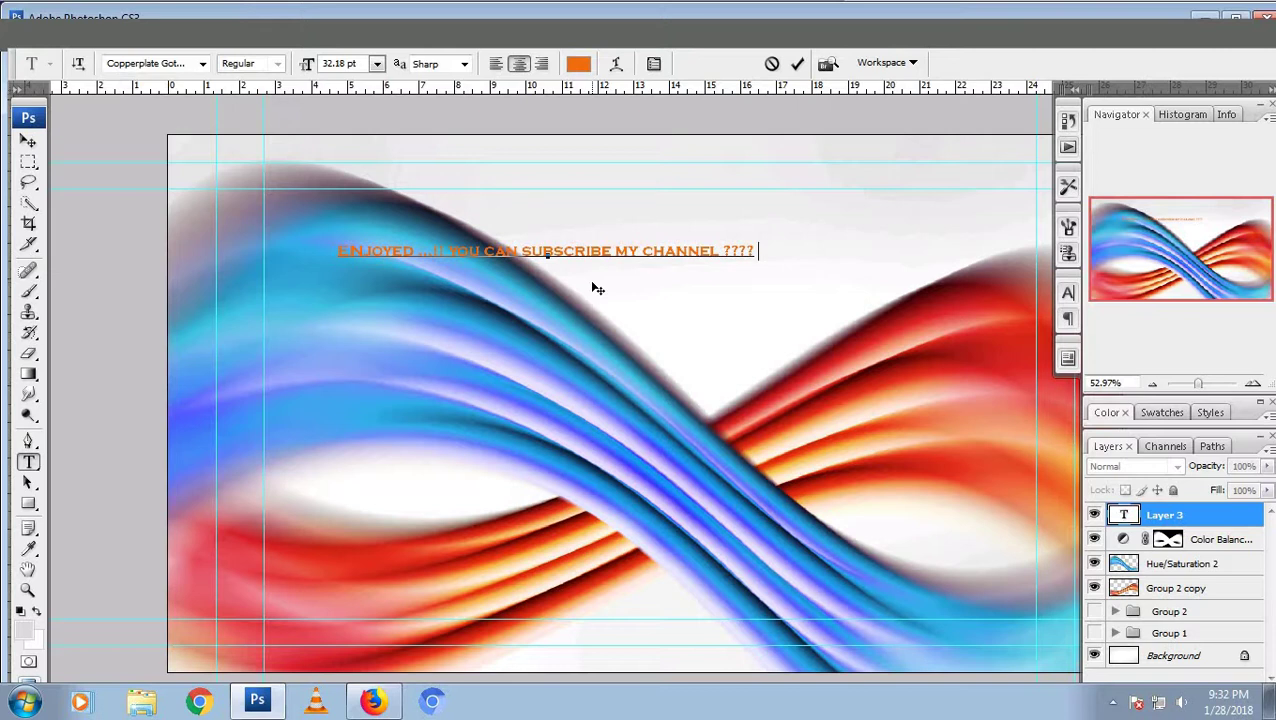
pyautogui.write(' TAT')
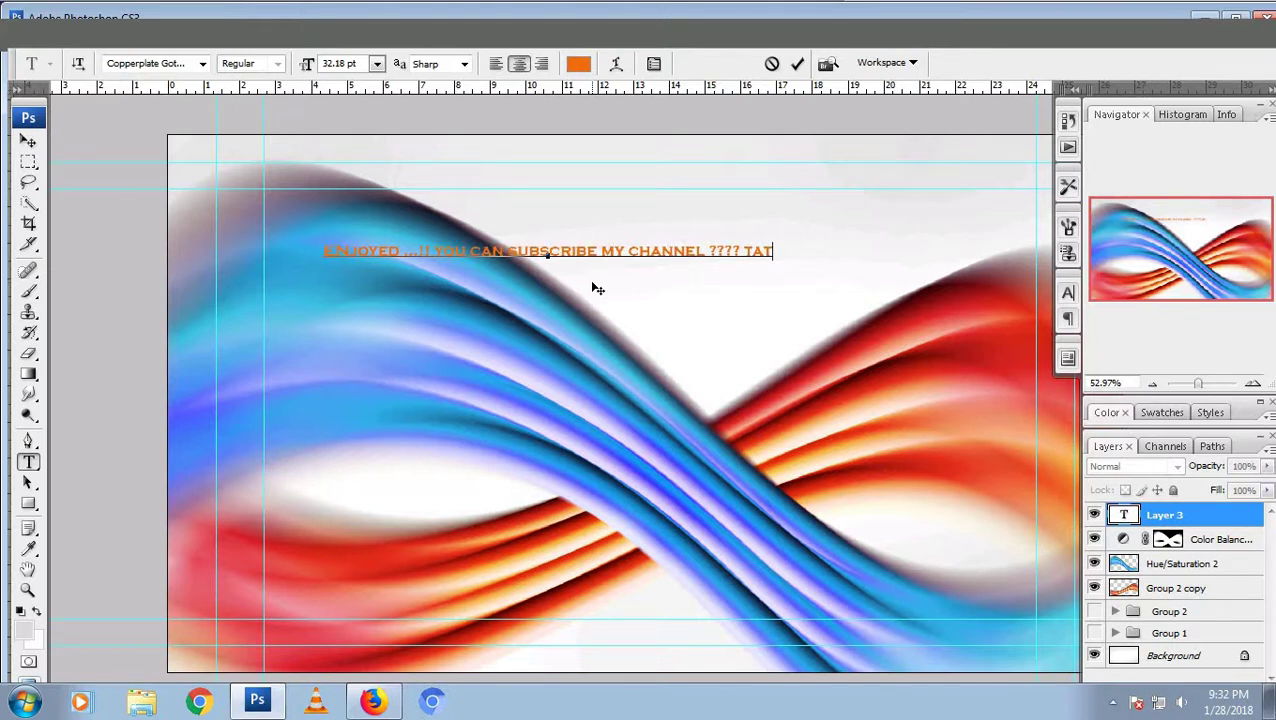
pyautogui.press('BackSpace')
pyautogui.press('BackSpace')
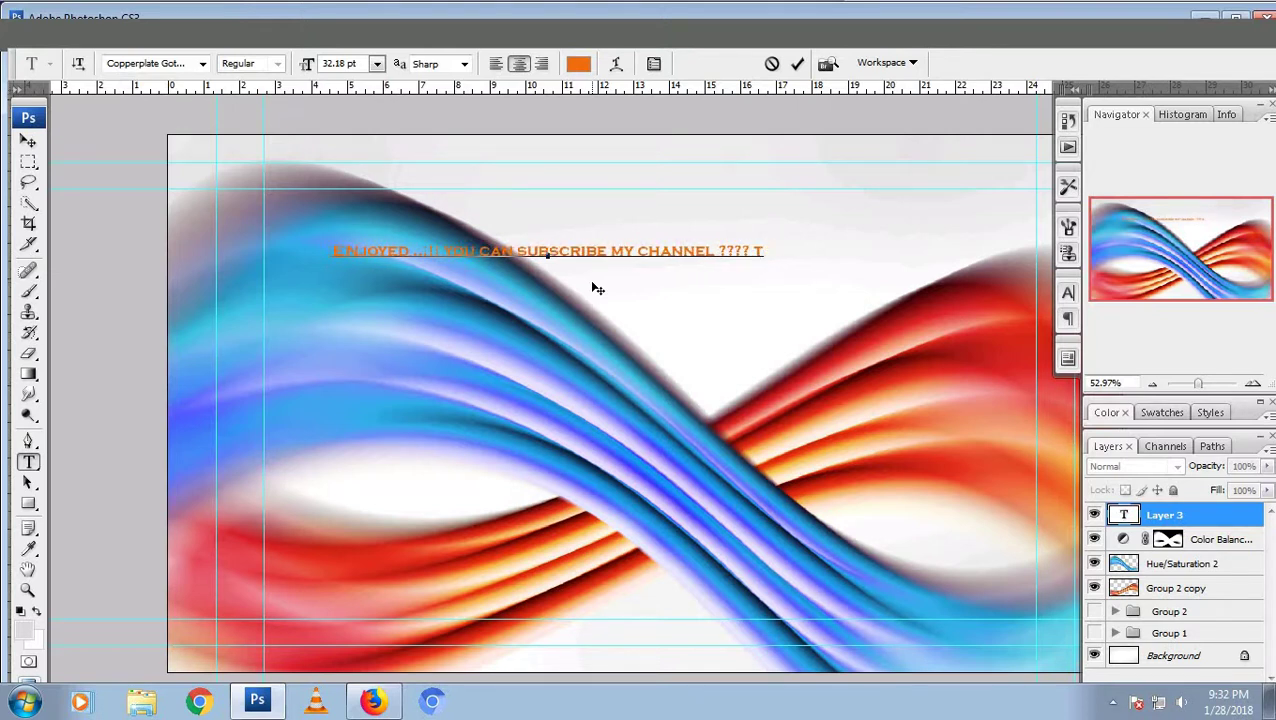
pyautogui.write('HAT')
pyautogui.press('BackSpace')
pyautogui.press('BackSpace')
pyautogui.write('ATS ')
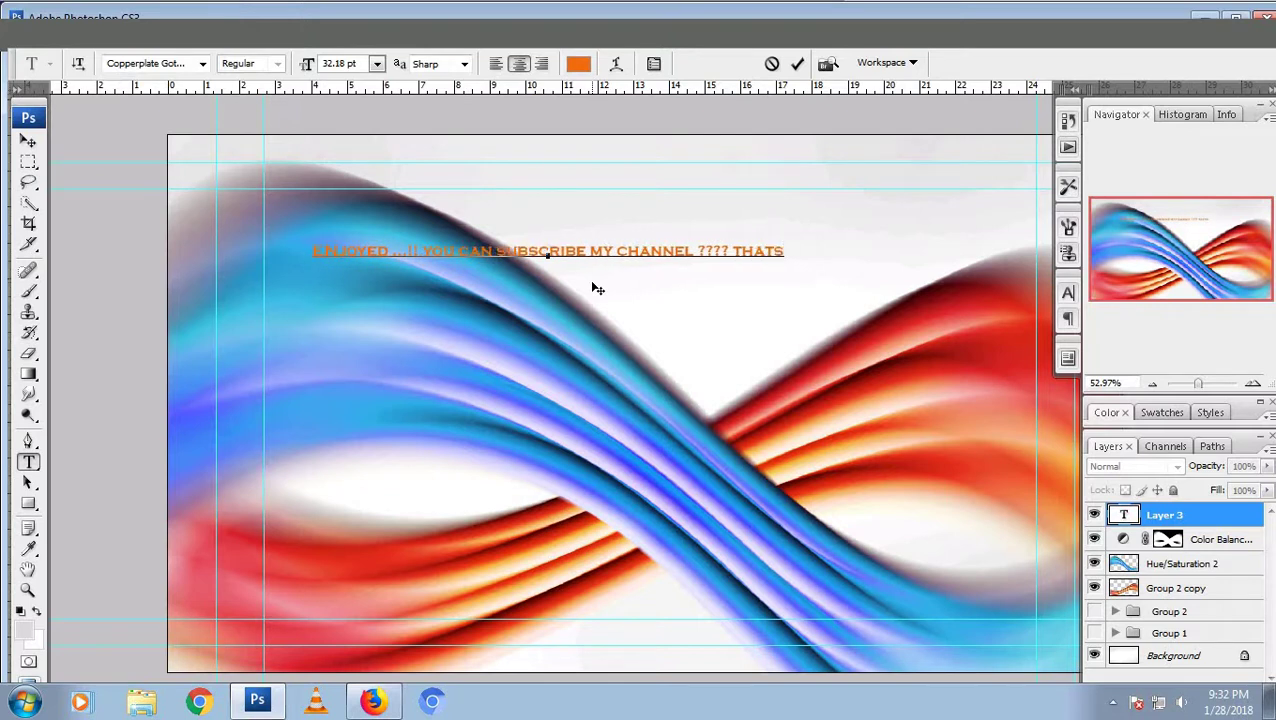
pyautogui.write('IT')
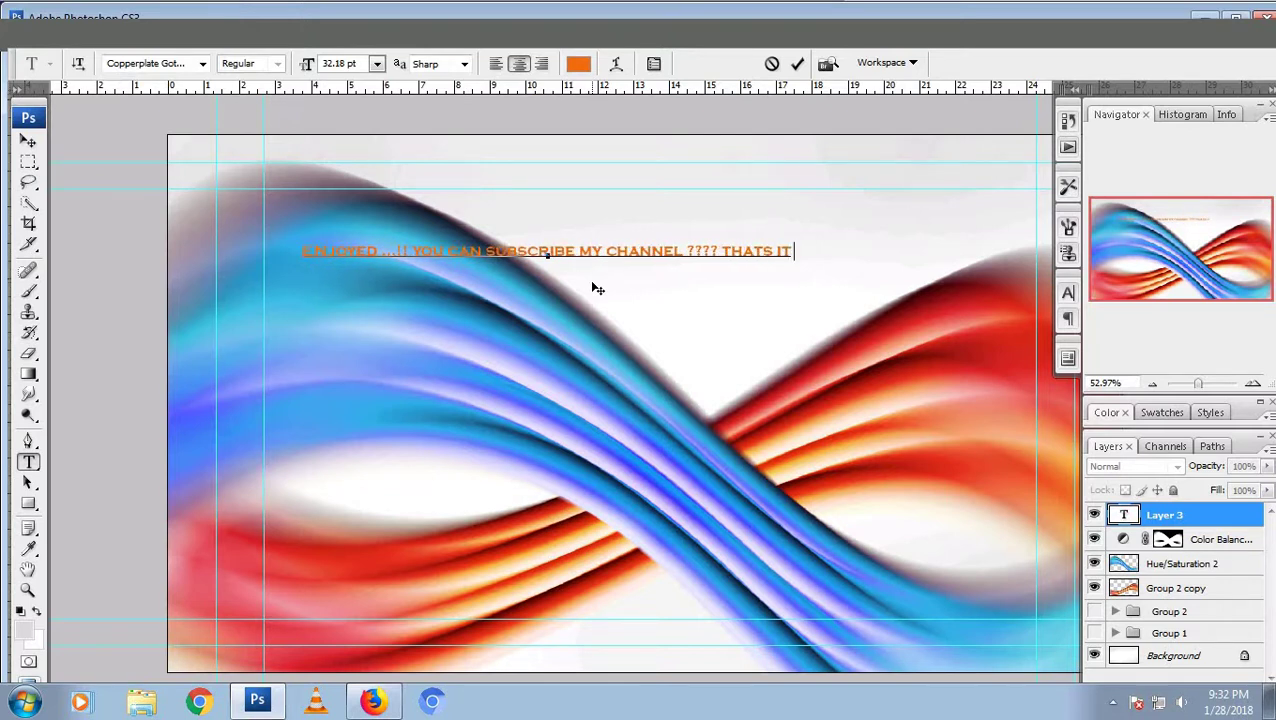
pyautogui.write('???')
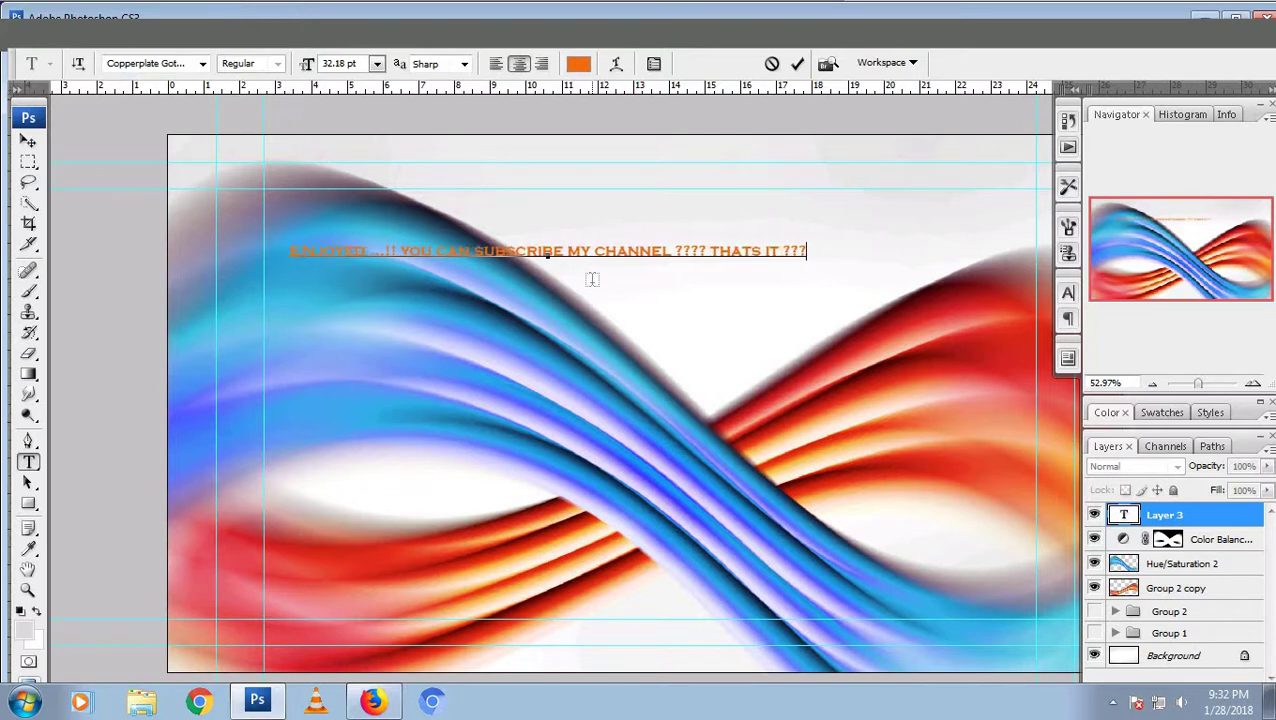
pyautogui.write('?')
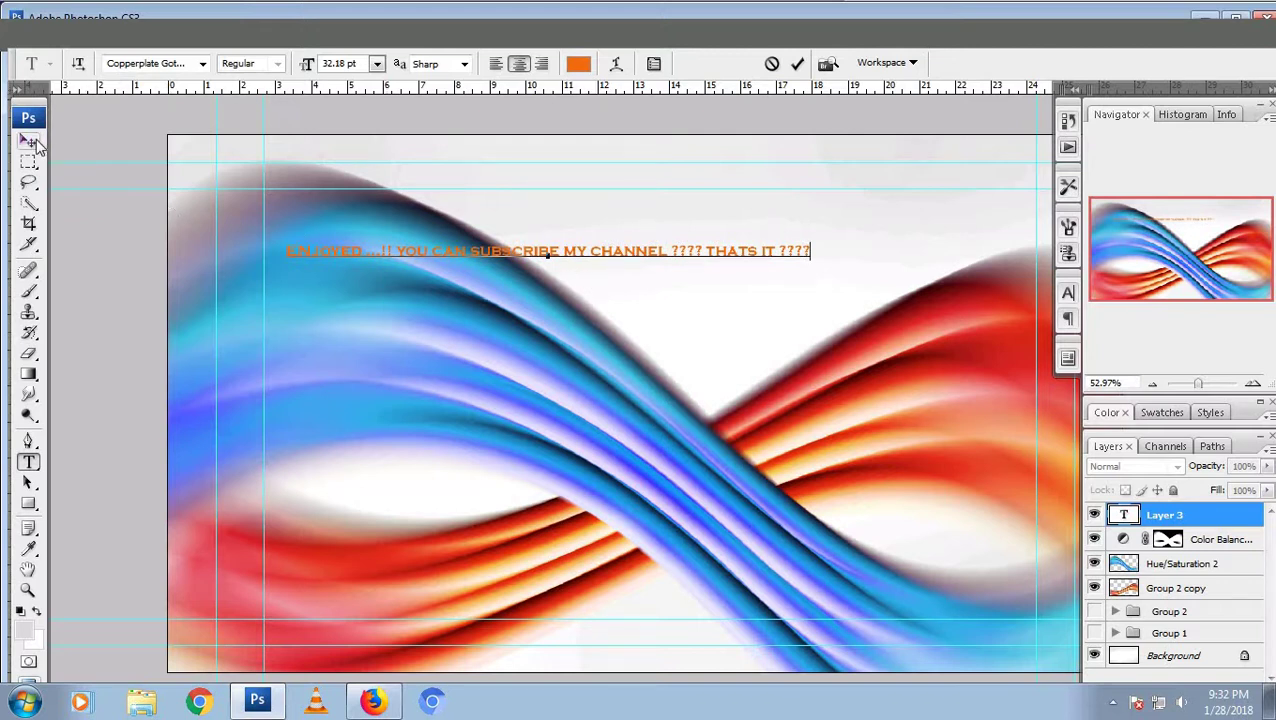
pyautogui.click(28, 141)
# Drag the caption to the upper right and save as Abstract.psd, accepting the PSD format options
pyautogui.moveTo(555, 256); pyautogui.dragTo(769, 212)
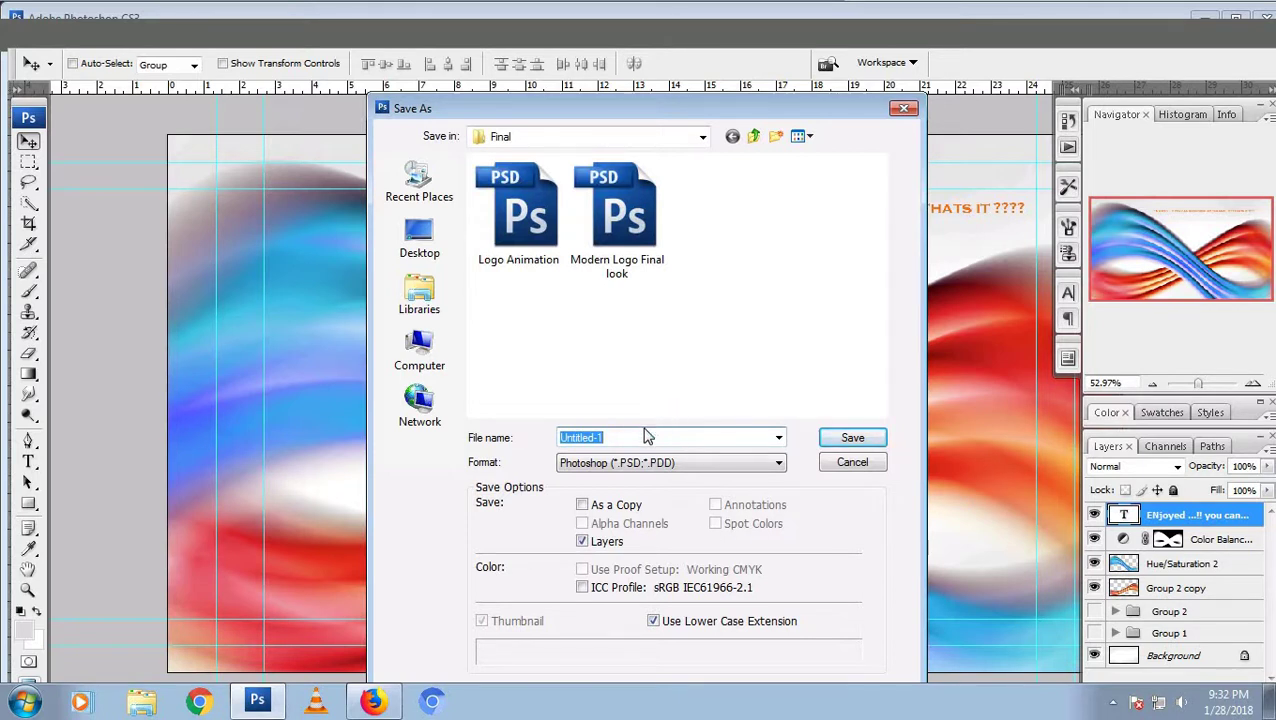
pyautogui.write('Abstra')
pyautogui.write('ct')
pyautogui.press('Return')
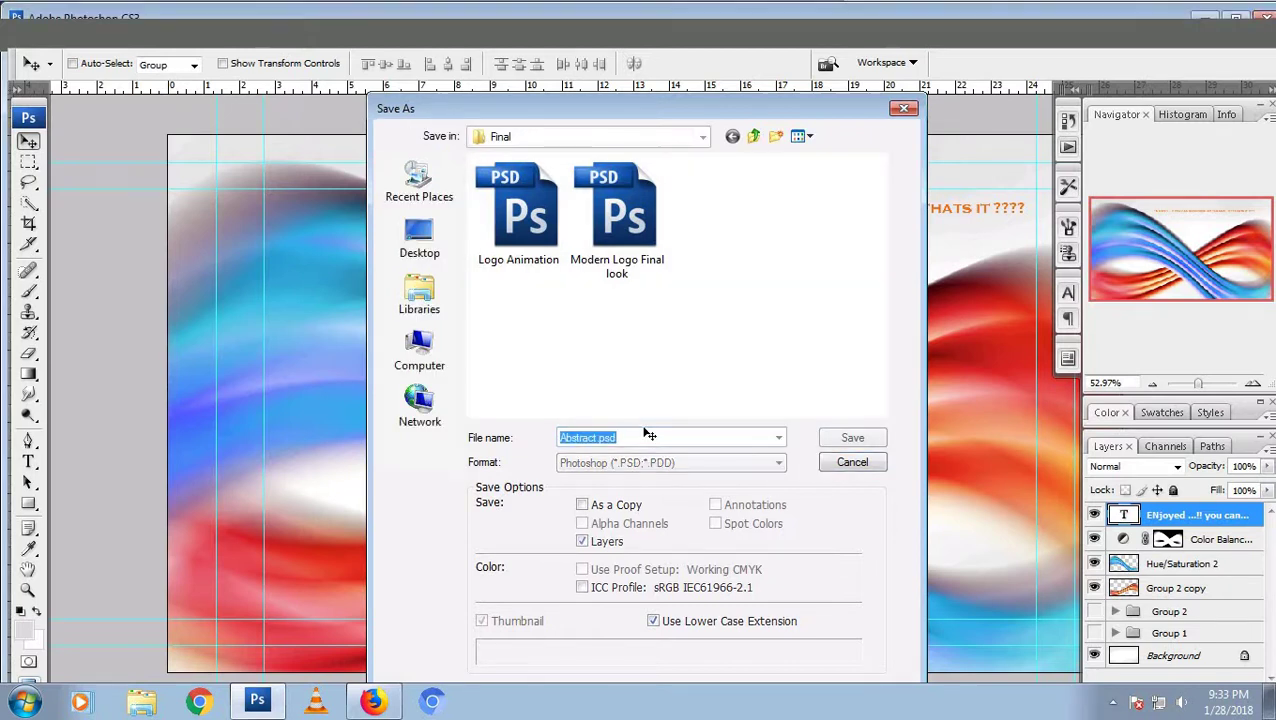
pyautogui.click(846, 224)
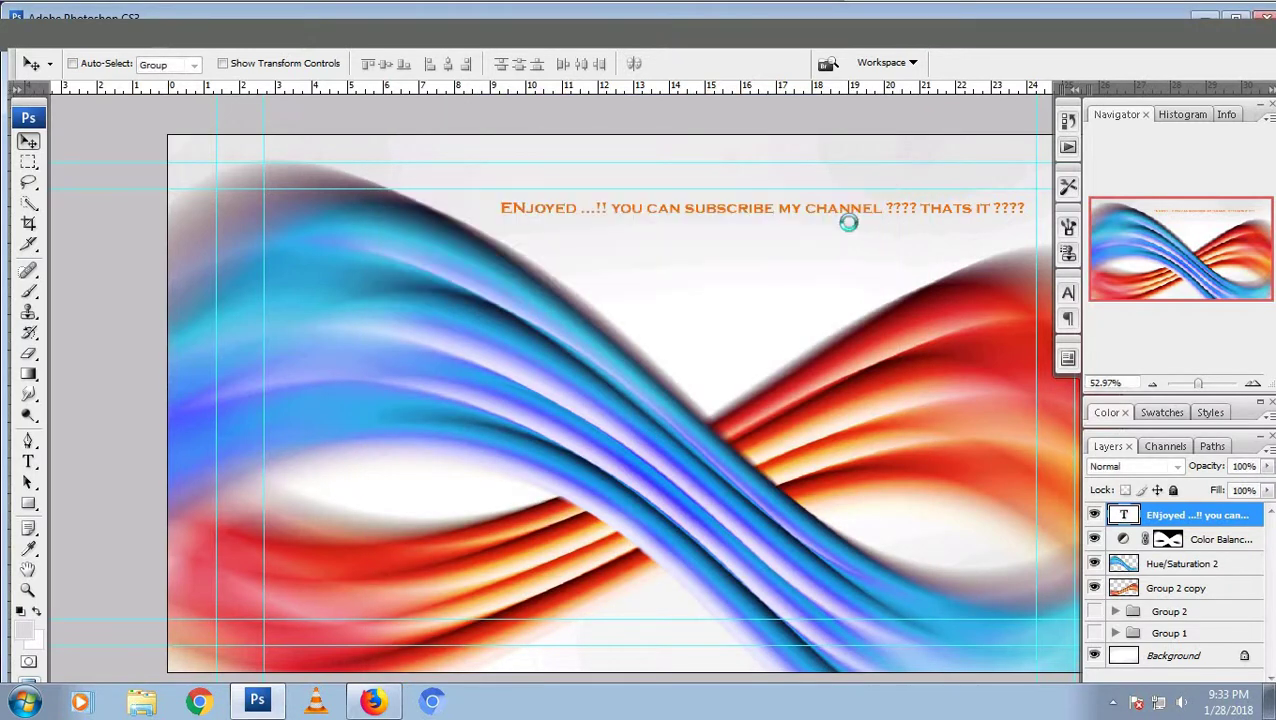